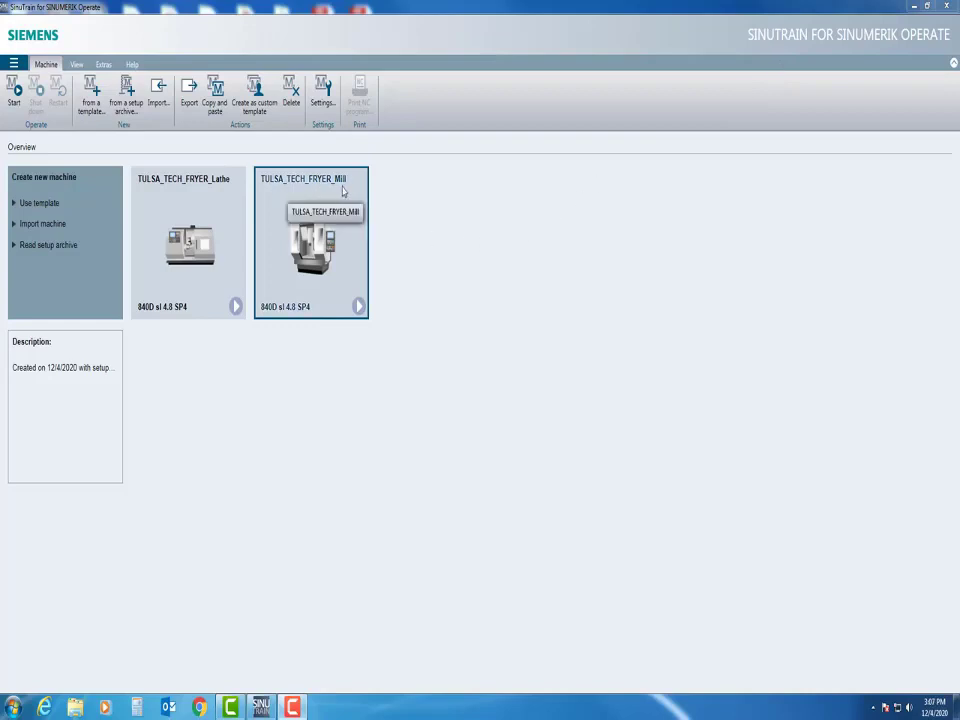
- Start the TULSA_TECH_FRYER_Mill machine and expand the Workpieces directory in the program manager
{"action": "left_click", "coordinate": [358, 307]}
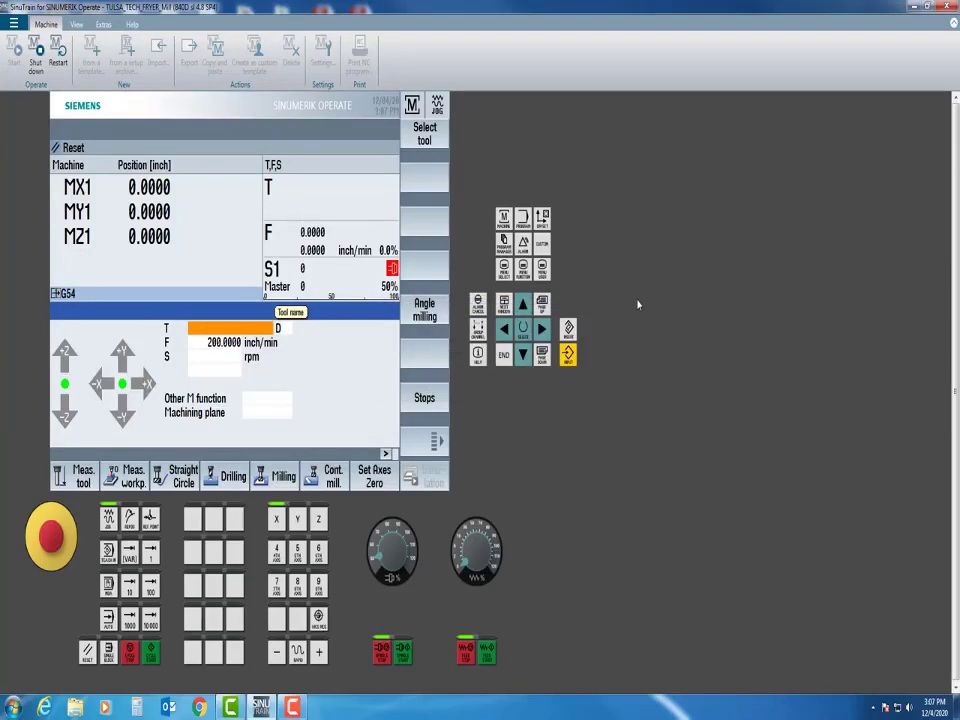
{"action": "left_click", "coordinate": [502, 243]}
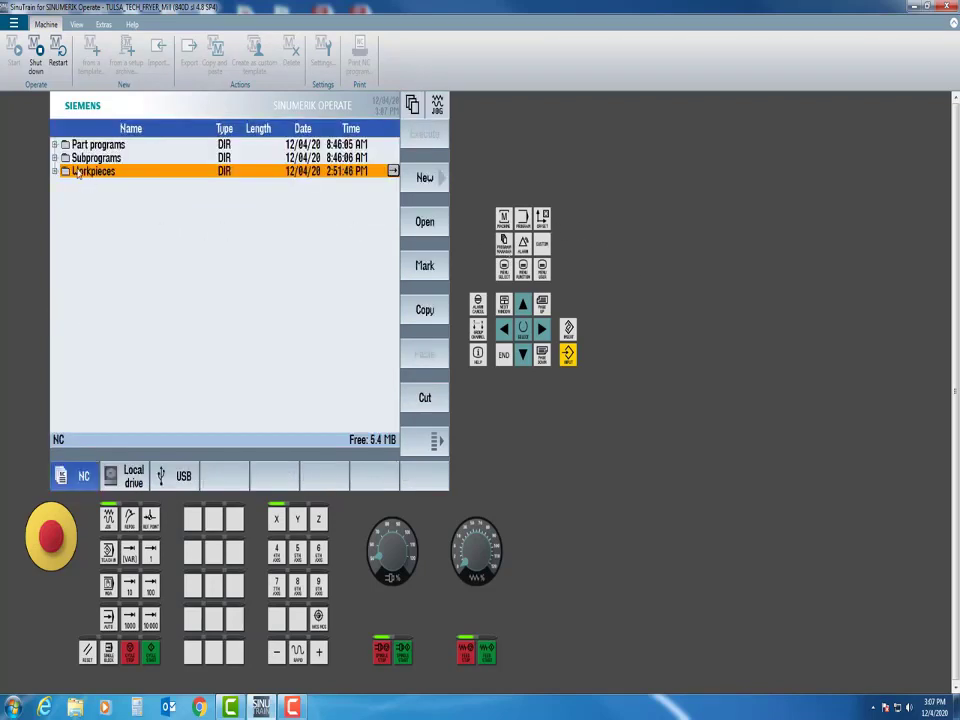
{"action": "key", "text": "Up"}
{"action": "key", "text": "Up"}
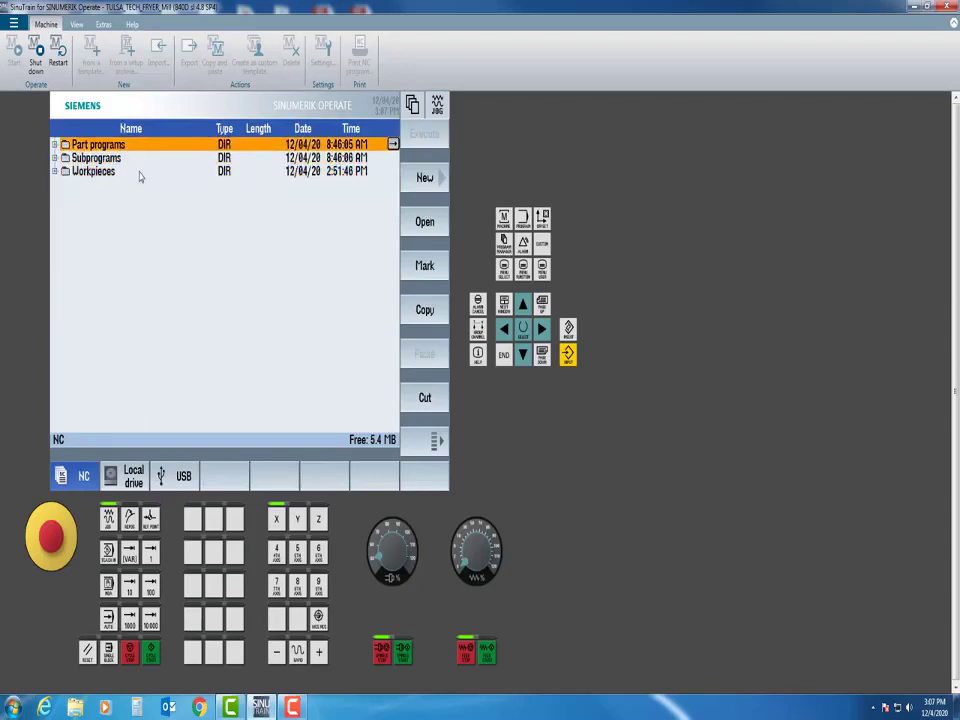
{"action": "key", "text": "Down"}
{"action": "key", "text": "Down"}
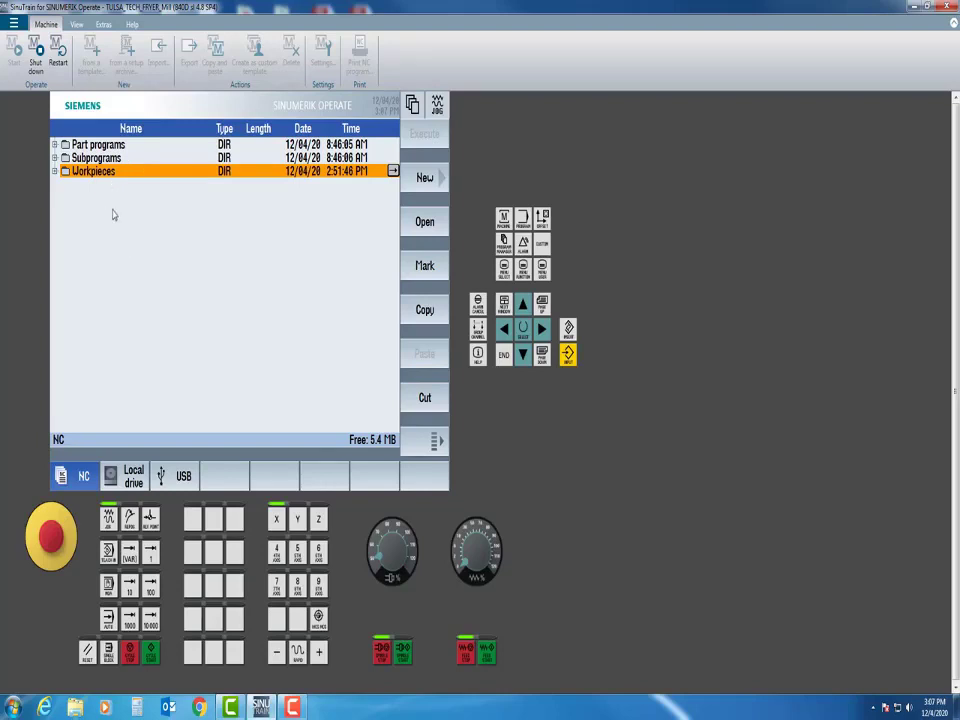
{"action": "left_click", "coordinate": [424, 224]}
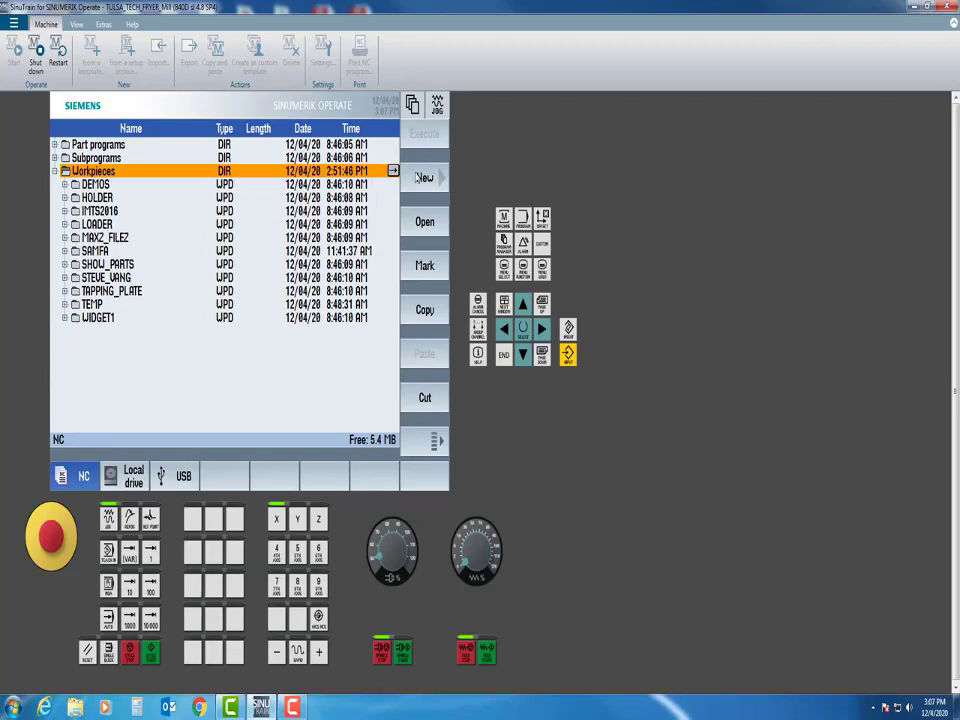
- Create a new workpiece folder named SAMPLE PROGRAMS under Workpieces without adding a new sequential program
{"action": "left_click", "coordinate": [425, 178]}
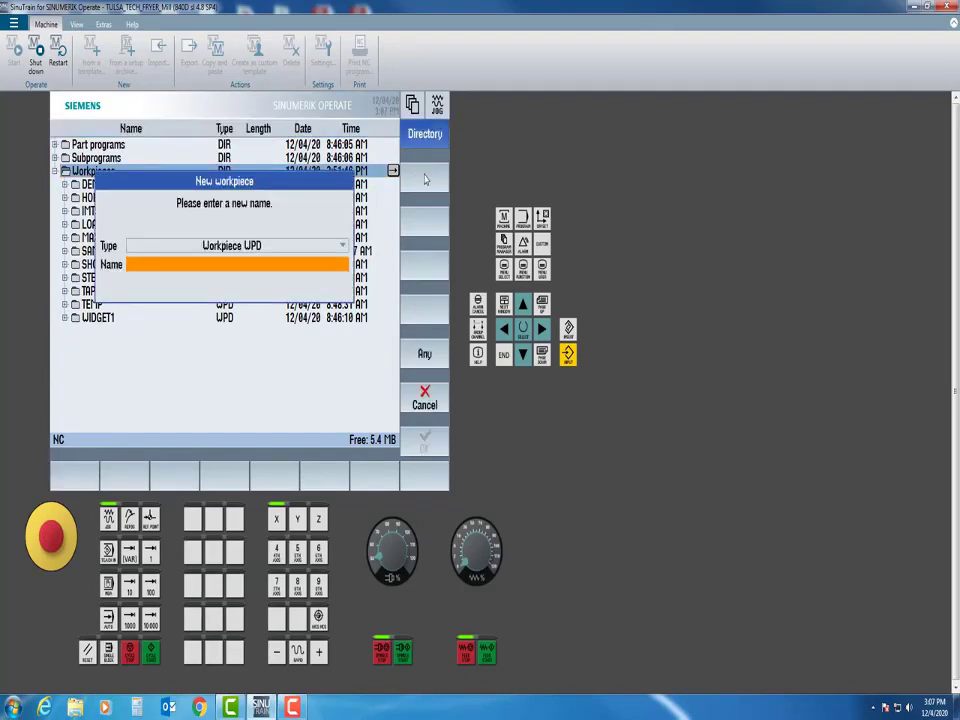
{"action": "type", "text": "SAM1"}
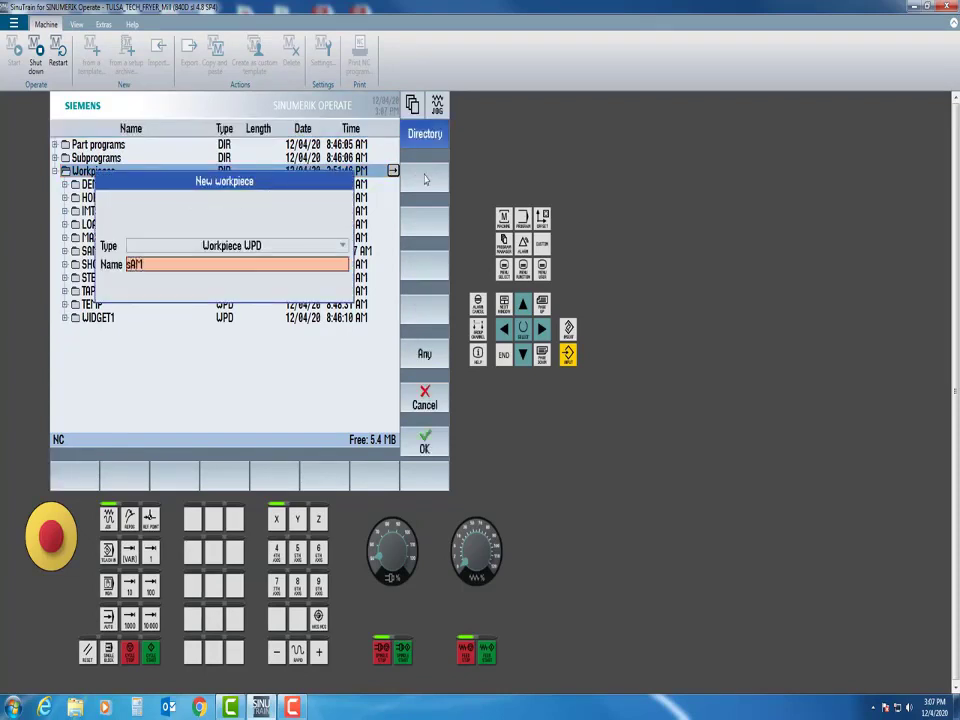
{"action": "type", "text": "PLE PROGRAMS"}
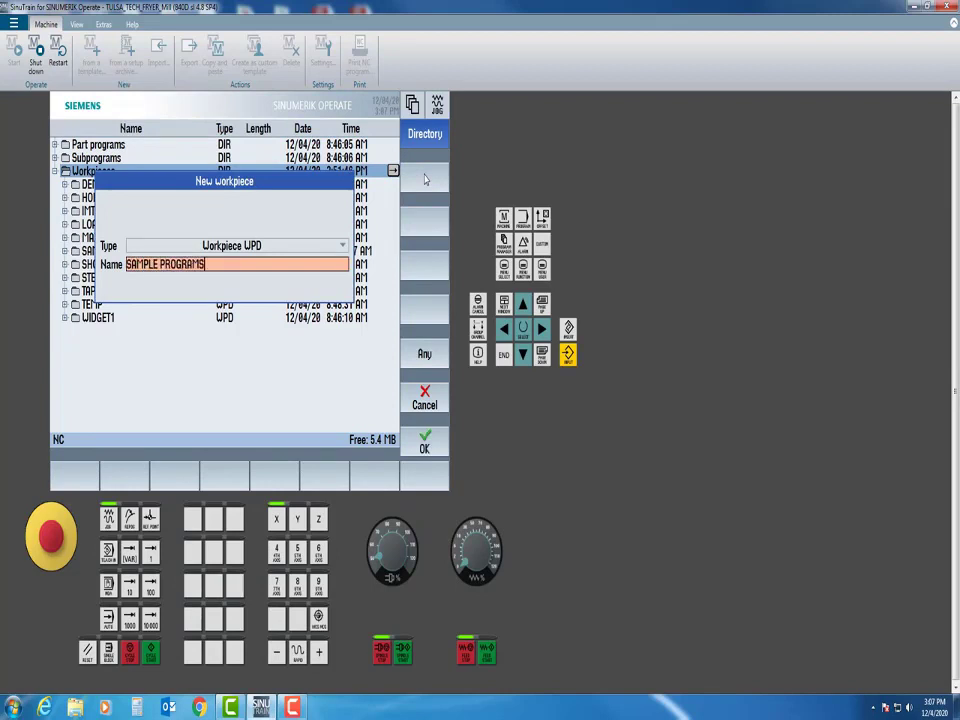
{"action": "left_click", "coordinate": [424, 444]}
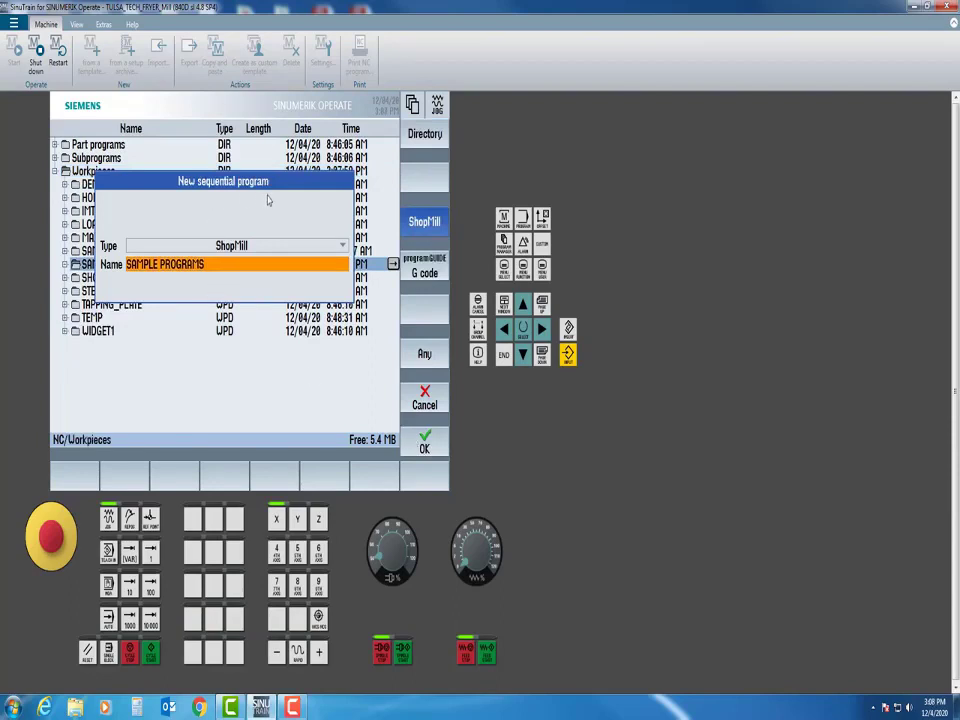
{"action": "left_click", "coordinate": [419, 401]}
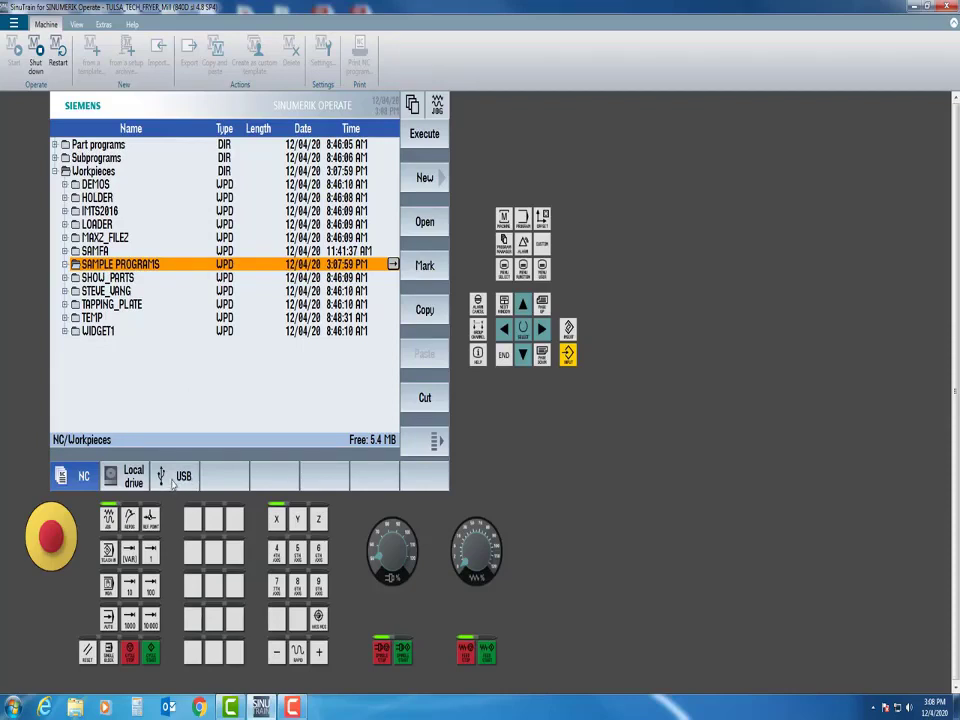
- Copy SIEMENS SAMPLE MILL PROGRAM from the USB drive into the SAMPLE PROGRAMS folder, accepting the shortened name SIEMENS SAMPLE MILL PROG.MPF
{"action": "left_click", "coordinate": [173, 483]}
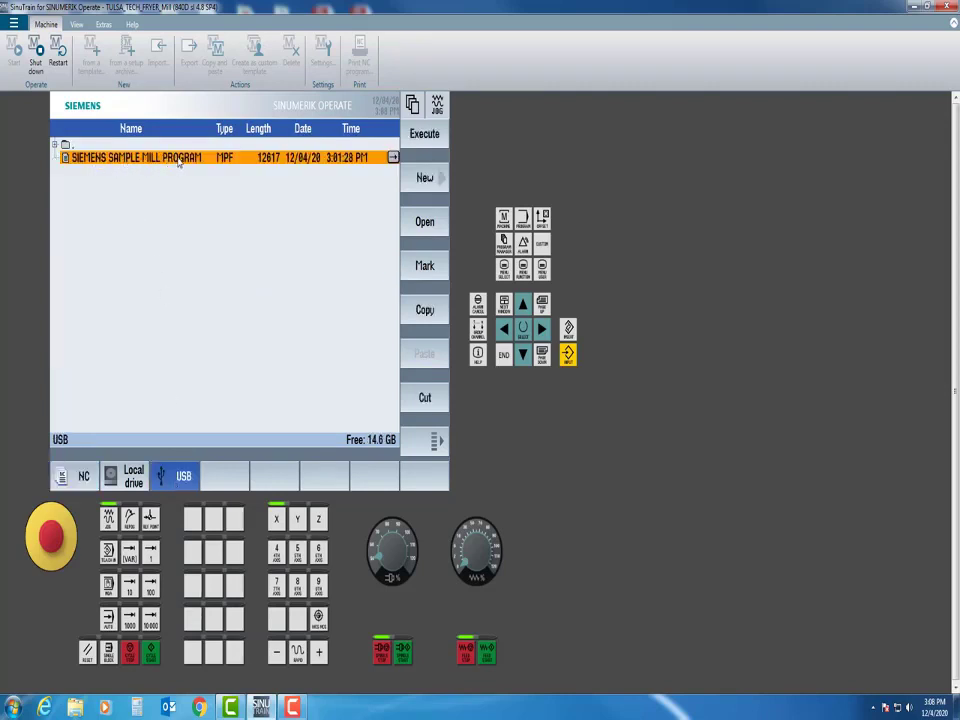
{"action": "left_click", "coordinate": [425, 310]}
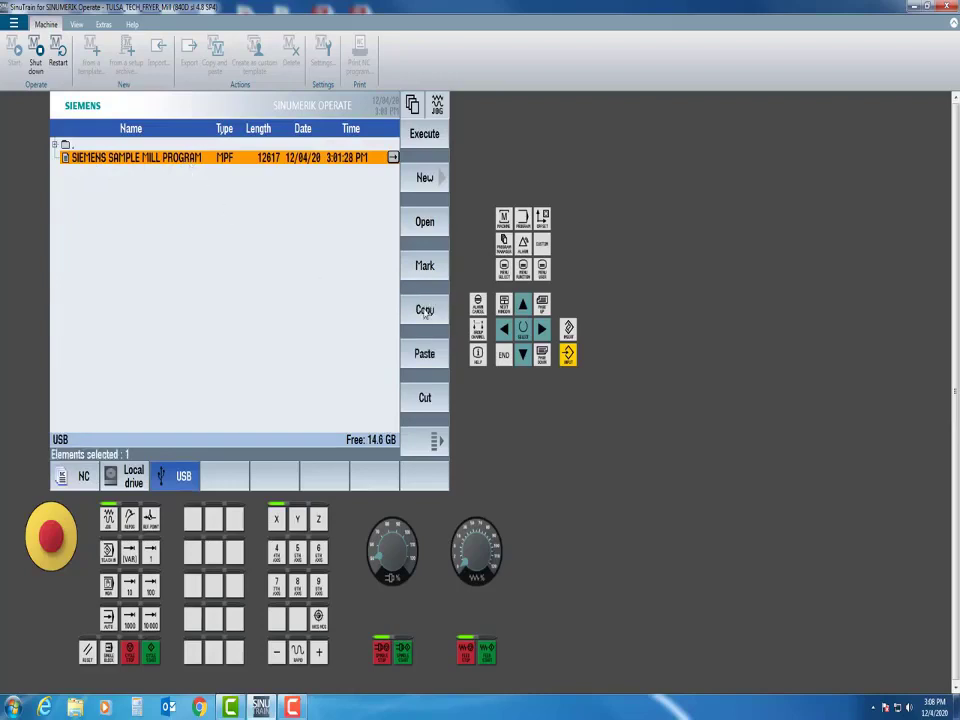
{"action": "left_click", "coordinate": [84, 477]}
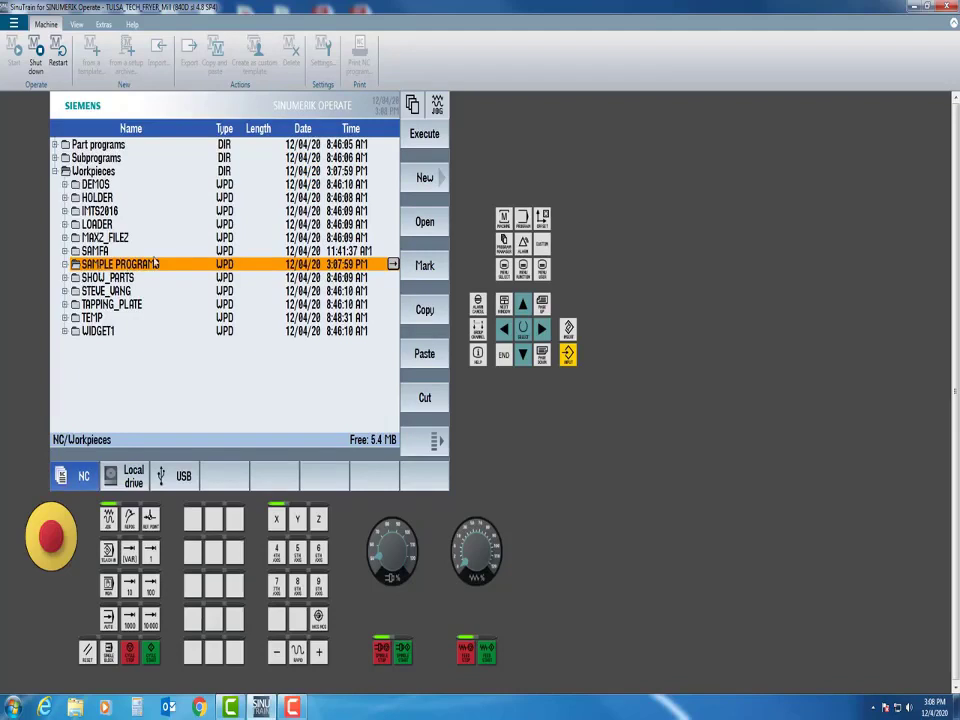
{"action": "left_click", "coordinate": [425, 356]}
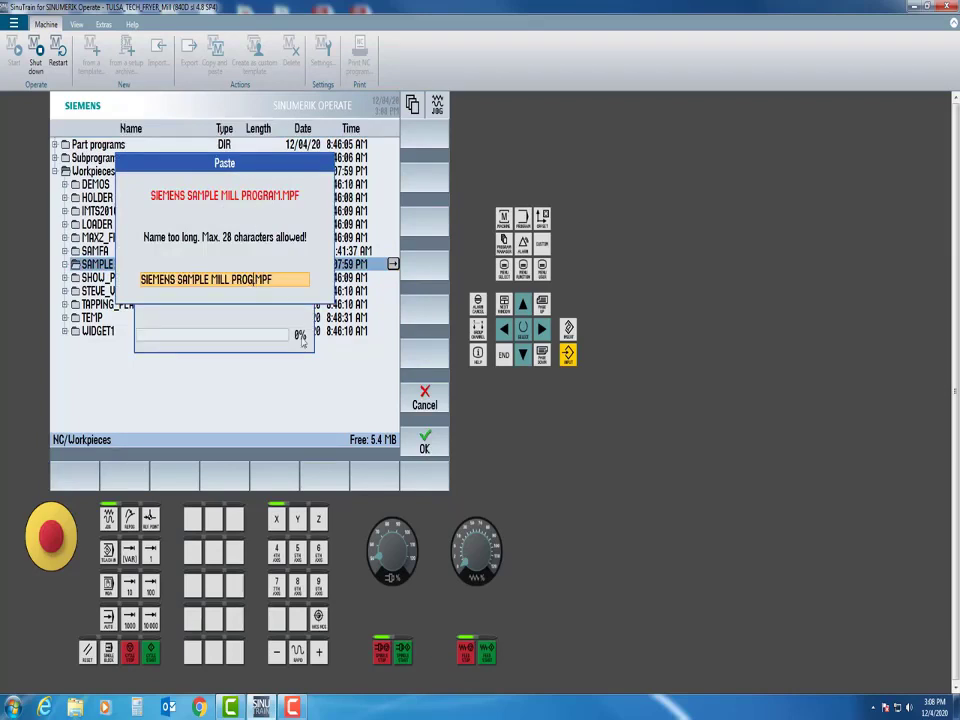
{"action": "left_click", "coordinate": [412, 447]}
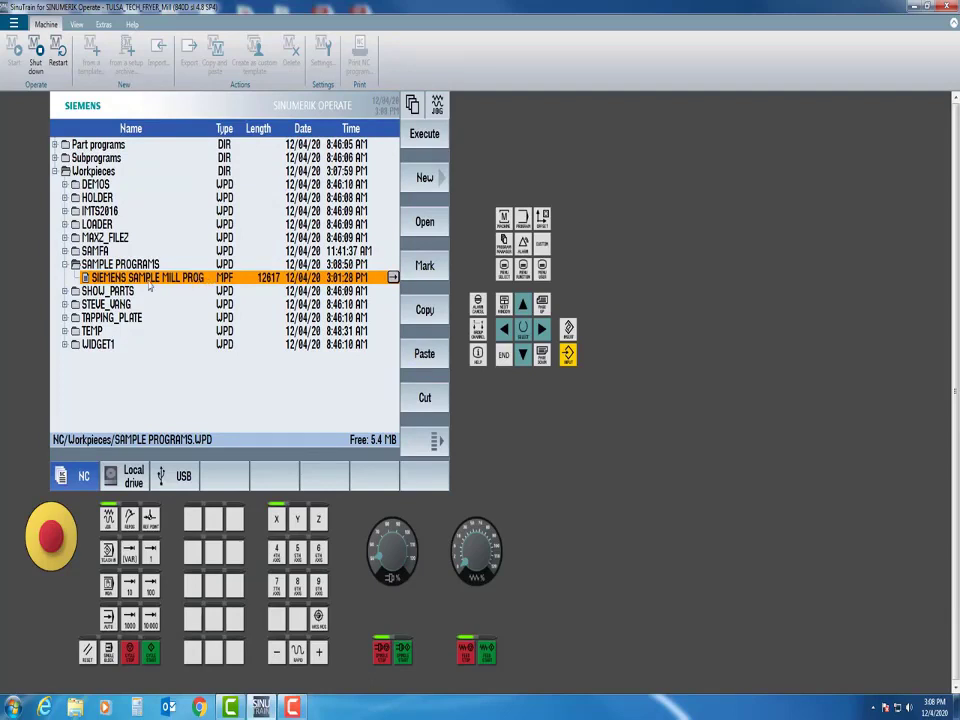
- Open SIEMENS SAMPLE MILL PROG for editing and enter WORKPIECE() on its empty first line, above G291
{"action": "left_click", "coordinate": [425, 221]}
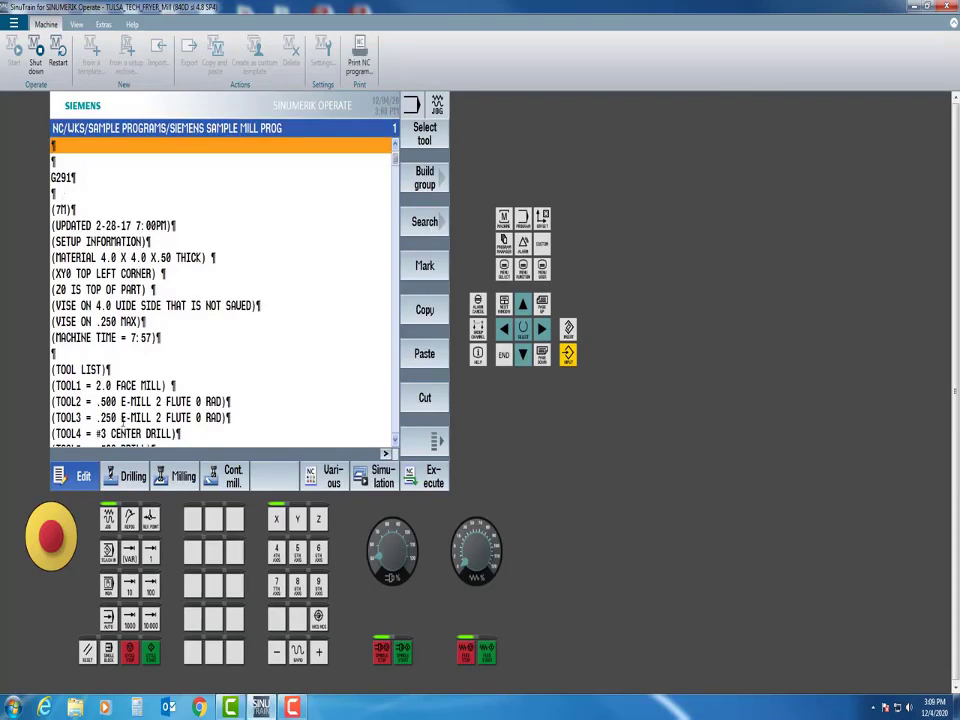
{"action": "left_click", "coordinate": [72, 180]}
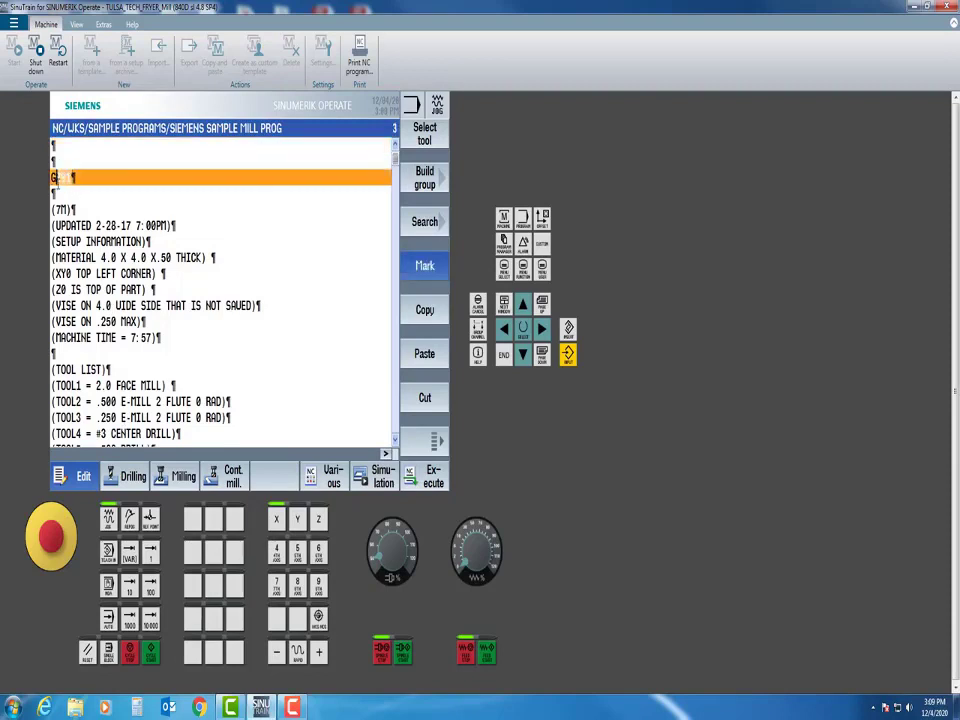
{"action": "left_click", "coordinate": [67, 192]}
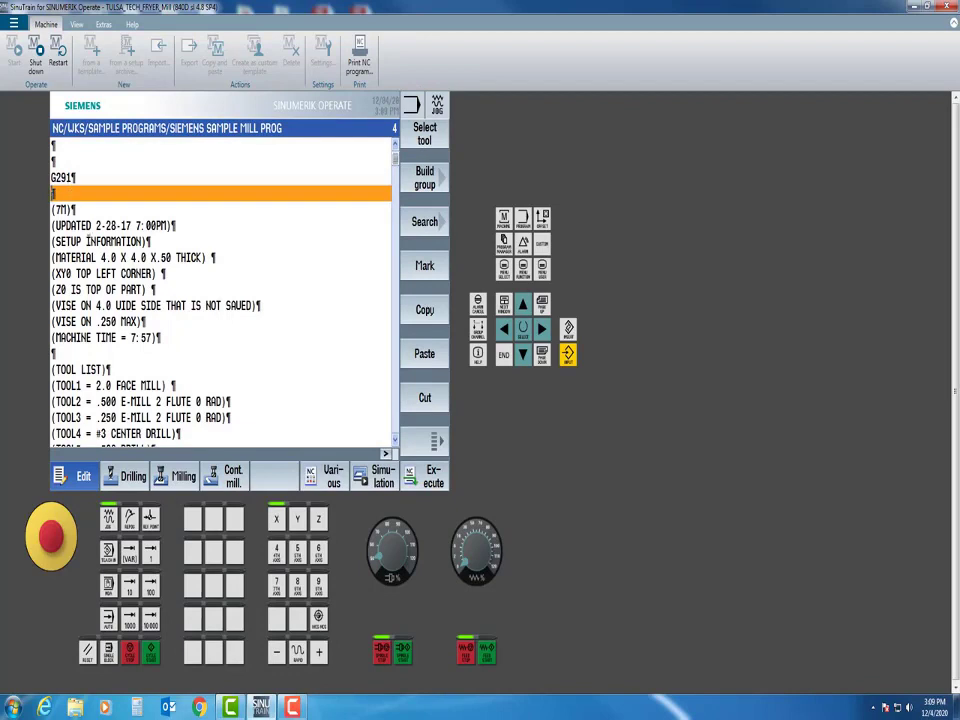
{"action": "key", "text": "Up"}
{"action": "key", "text": "Up"}
{"action": "key", "text": "Up"}
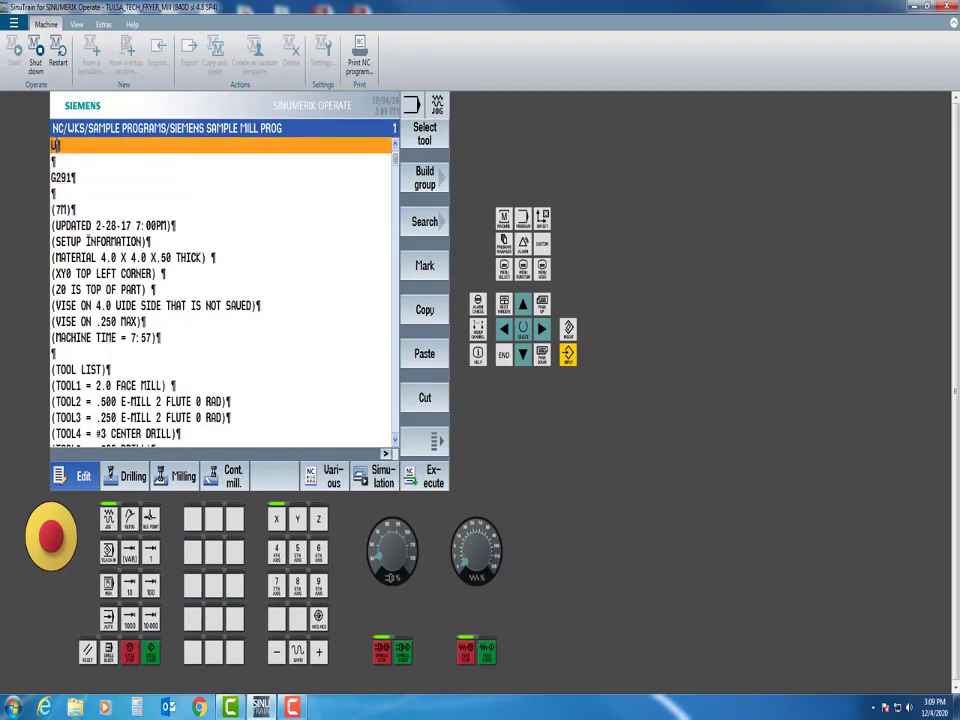
{"action": "type", "text": "UORKPIECE()"}
{"action": "key", "text": "Down"}
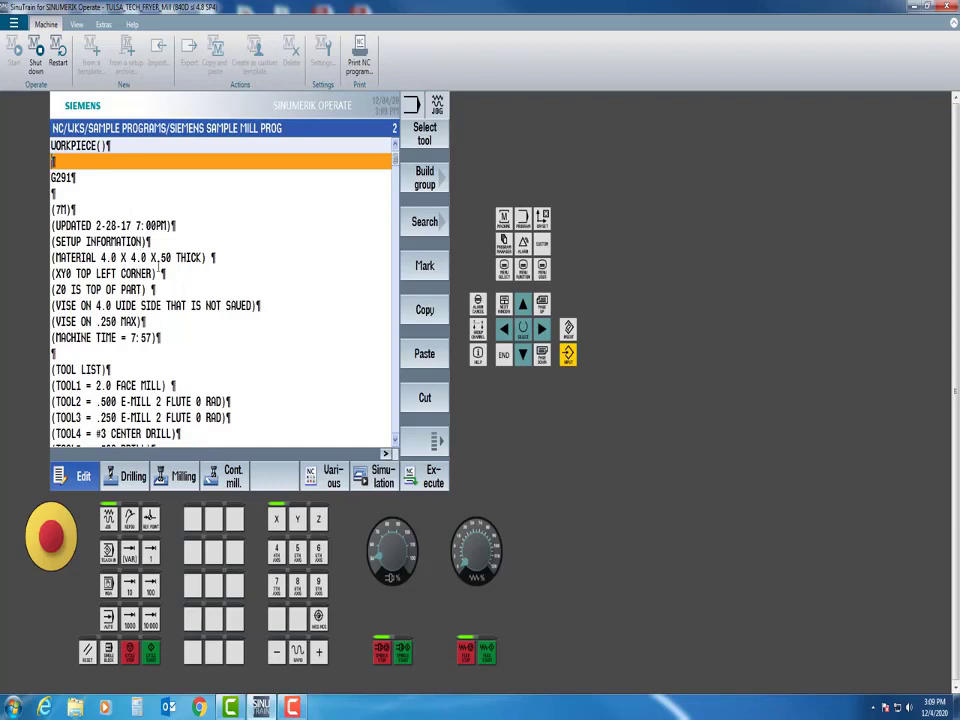
- Open the blank definition of the WORKPIECE() line and choose Block as the blank shape
{"action": "key", "text": "Up"}
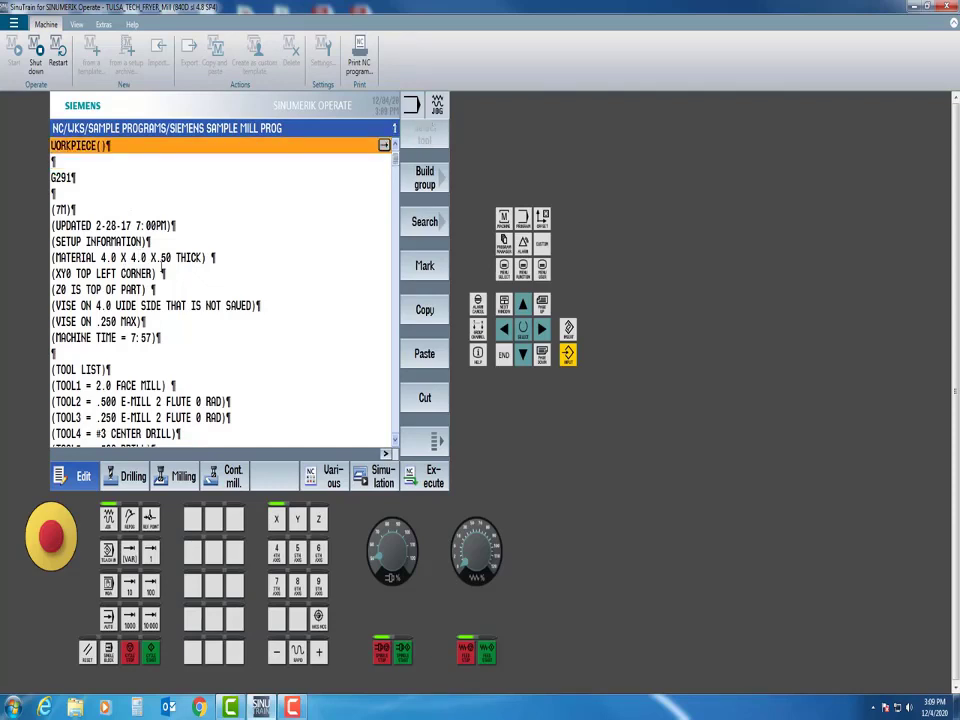
{"action": "key", "text": "Right"}
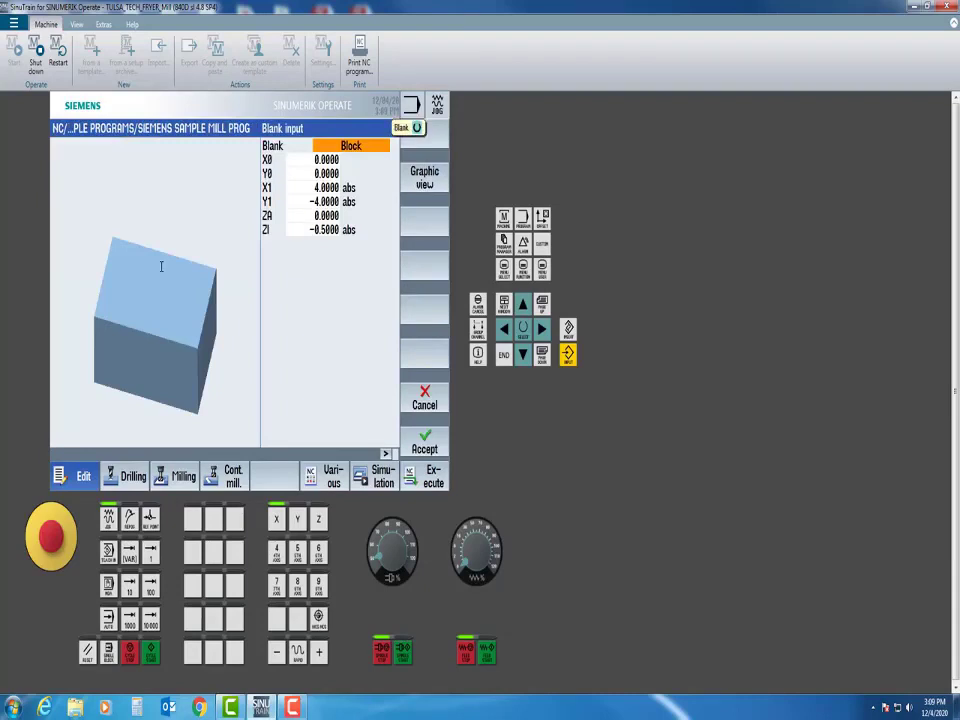
{"action": "left_click", "coordinate": [365, 150]}
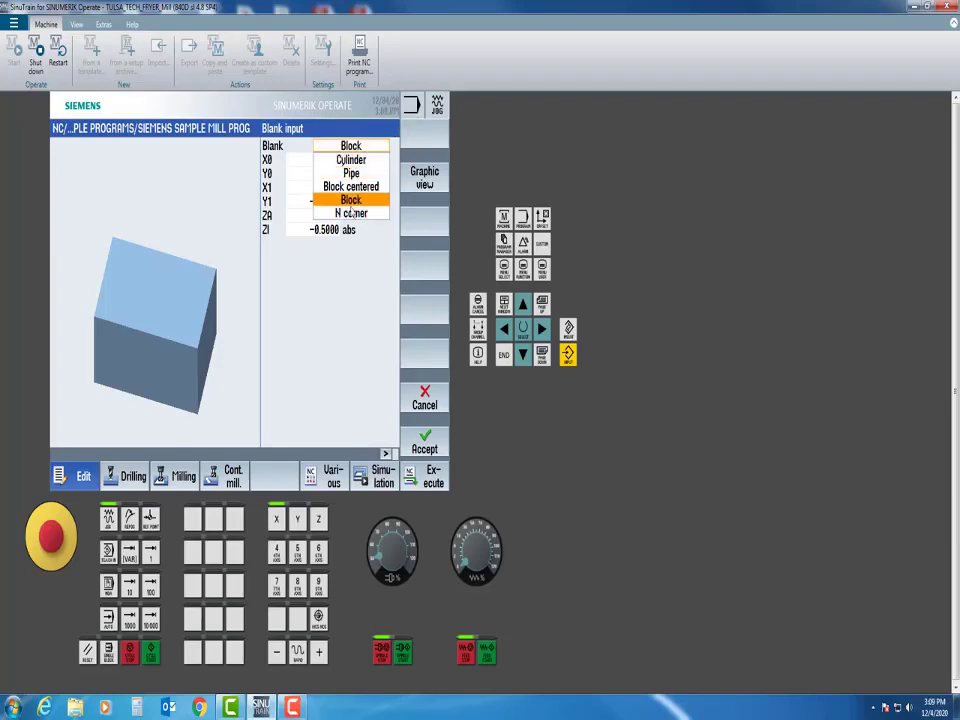
{"action": "left_click", "coordinate": [351, 186]}
{"action": "left_click", "coordinate": [358, 147]}
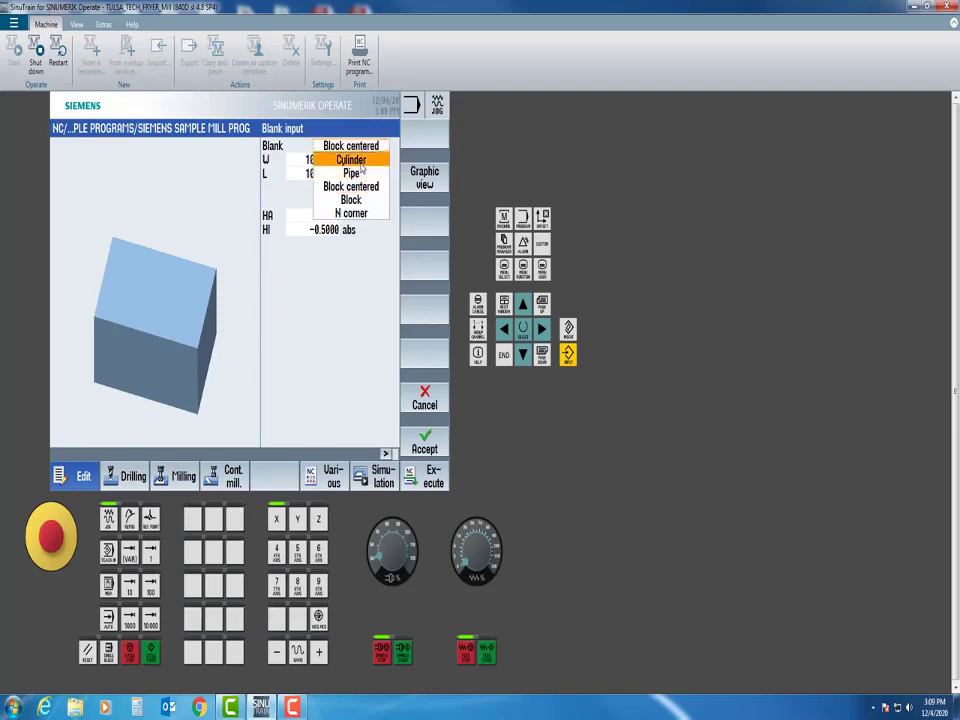
{"action": "left_click", "coordinate": [351, 200]}
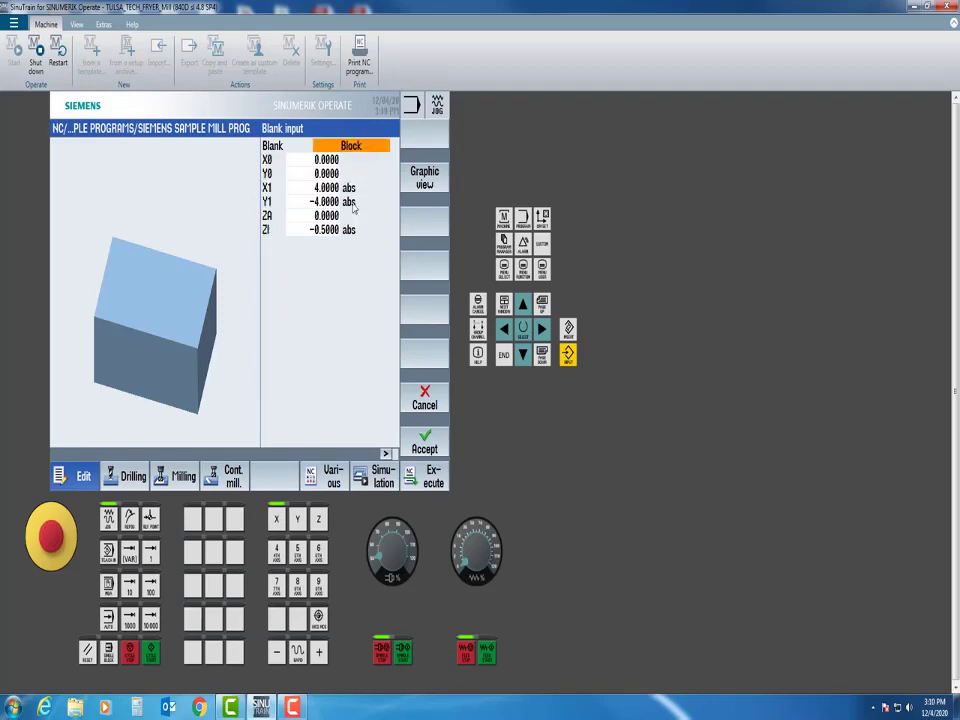
- Set the block's X1 dimension to incremental (inc) and Y1 to absolute (abs)
{"action": "key", "text": "Down"}
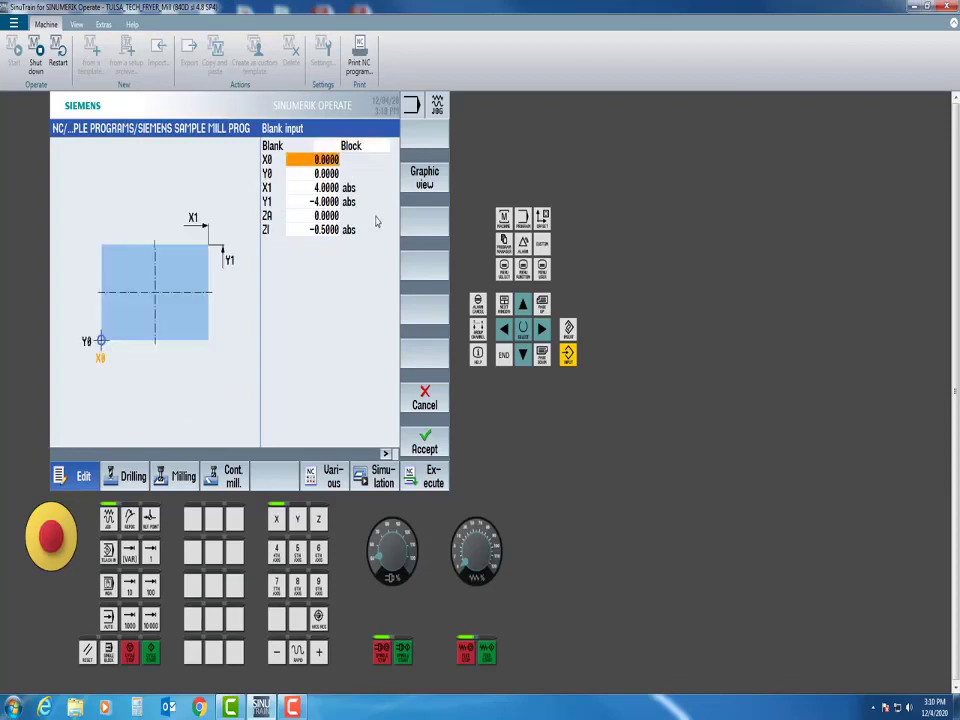
{"action": "key", "text": "Down"}
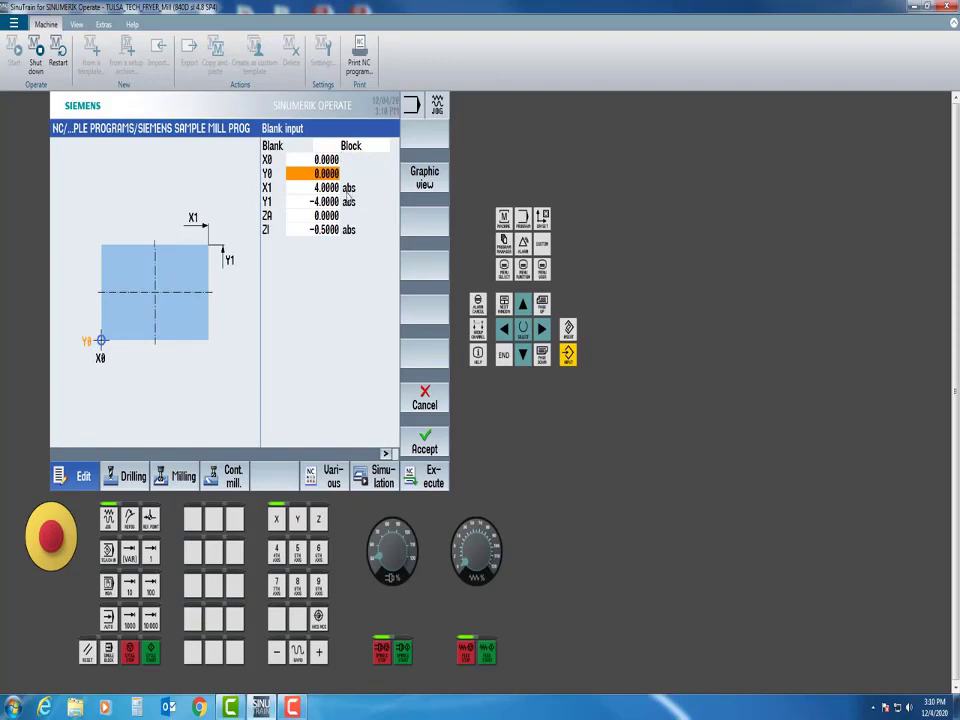
{"action": "left_click", "coordinate": [348, 188]}
{"action": "left_click", "coordinate": [349, 188]}
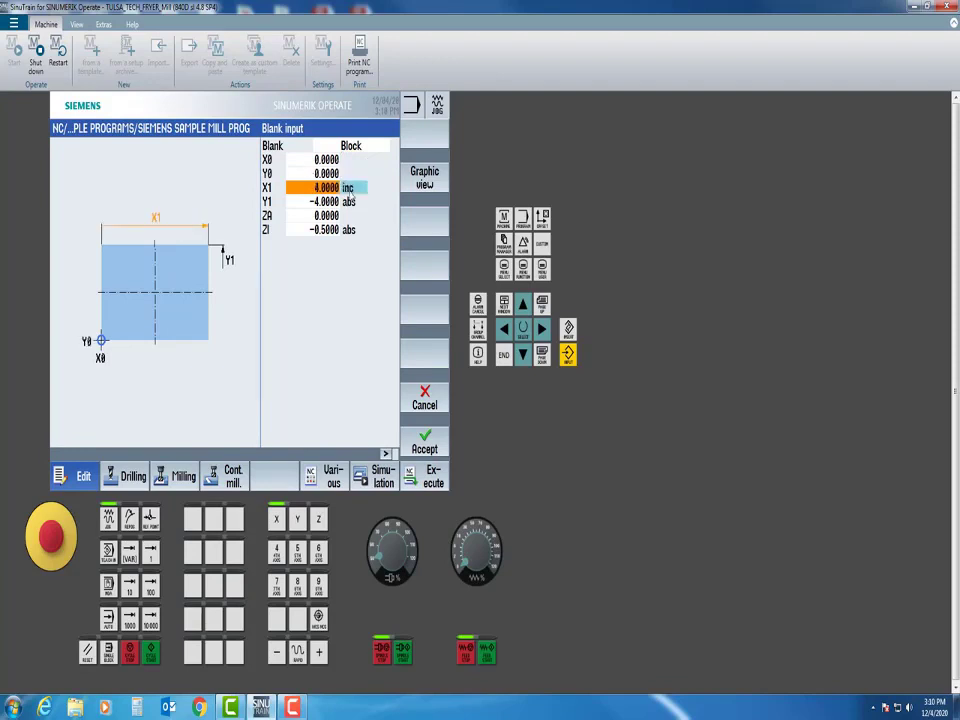
{"action": "left_click", "coordinate": [350, 201]}
{"action": "left_click", "coordinate": [351, 203]}
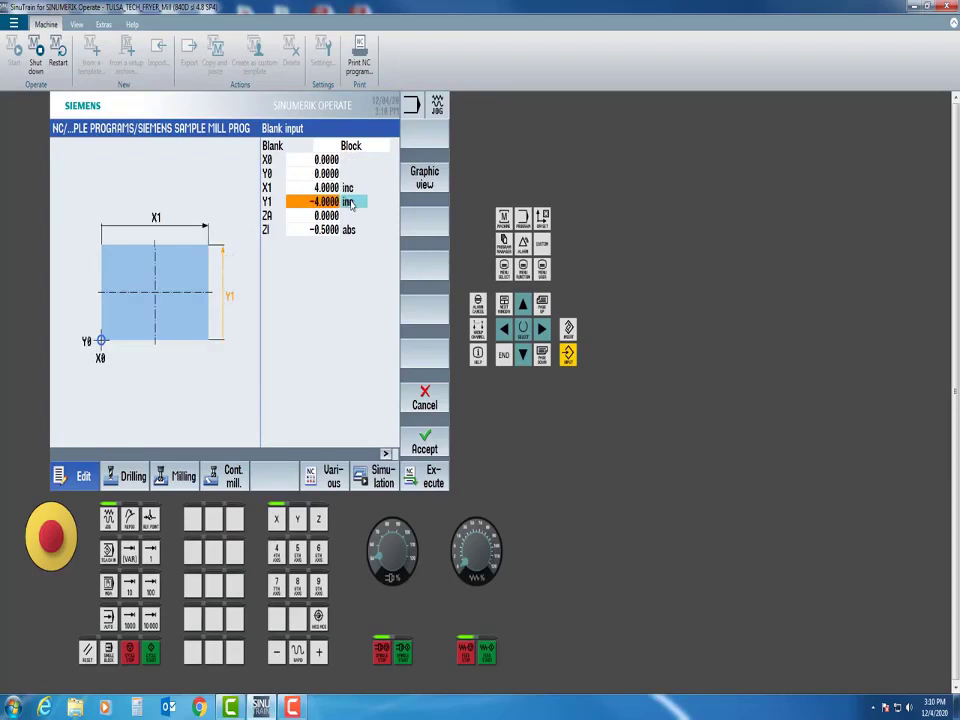
{"action": "left_click", "coordinate": [350, 203]}
{"action": "key", "text": "Up"}
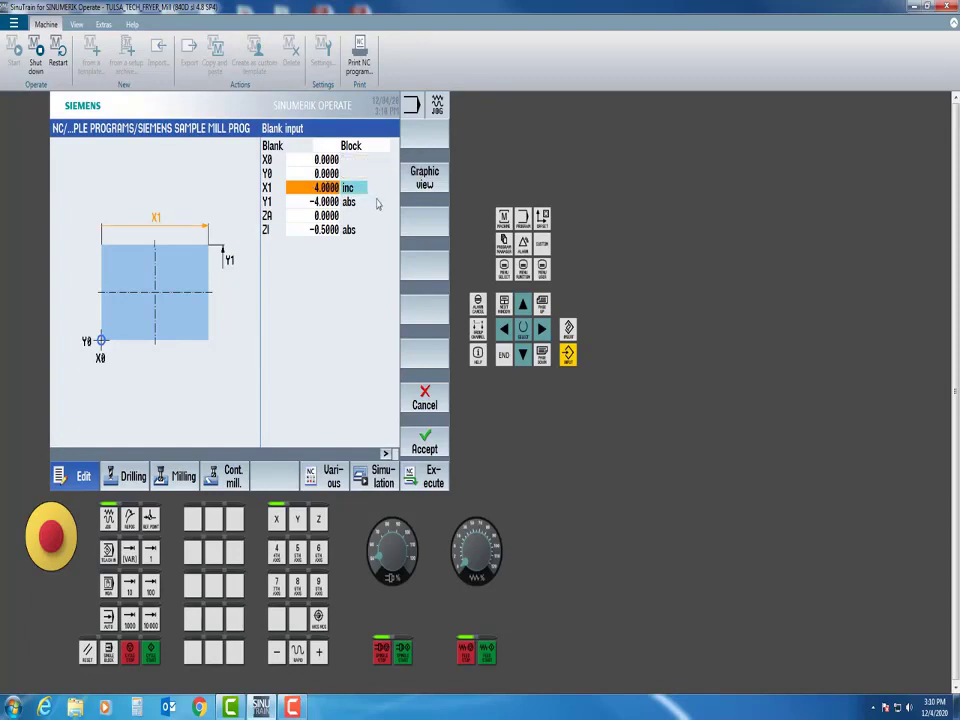
- Reset the block dimensions by setting X1, Y1 and ZI to 0
{"action": "type", "text": "0"}
{"action": "key", "text": "Return"}
{"action": "key", "text": "Down"}
{"action": "type", "text": "0"}
{"action": "key", "text": "Return"}
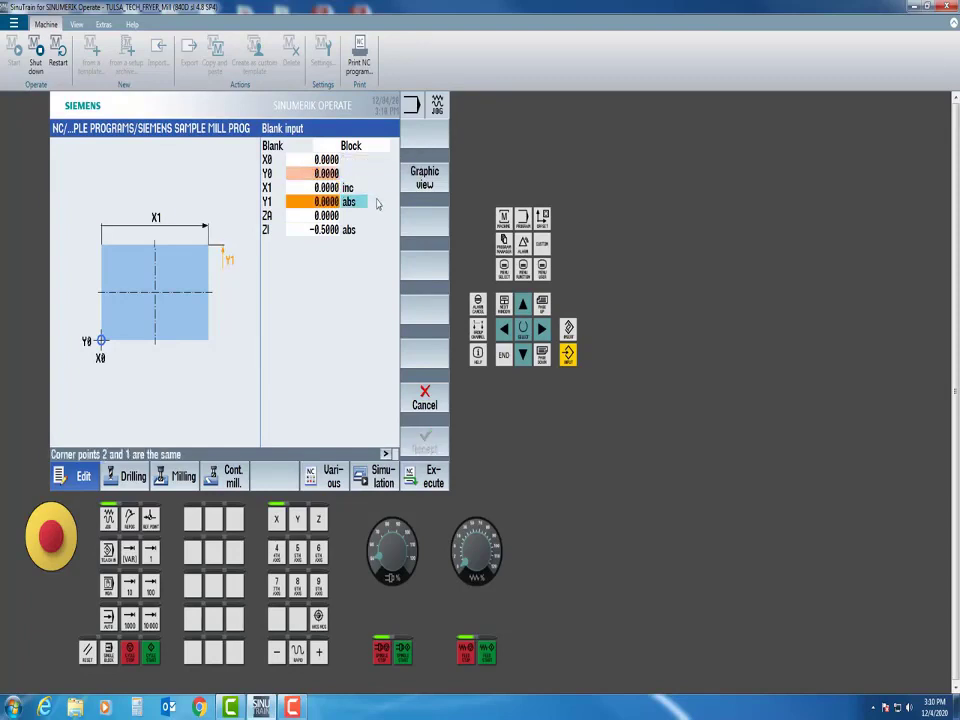
{"action": "key", "text": "Down"}
{"action": "key", "text": "Down"}
{"action": "type", "text": "0"}
{"action": "key", "text": "Up"}
{"action": "key", "text": "Up"}
{"action": "key", "text": "Up"}
{"action": "key", "text": "Up"}
{"action": "key", "text": "Up"}
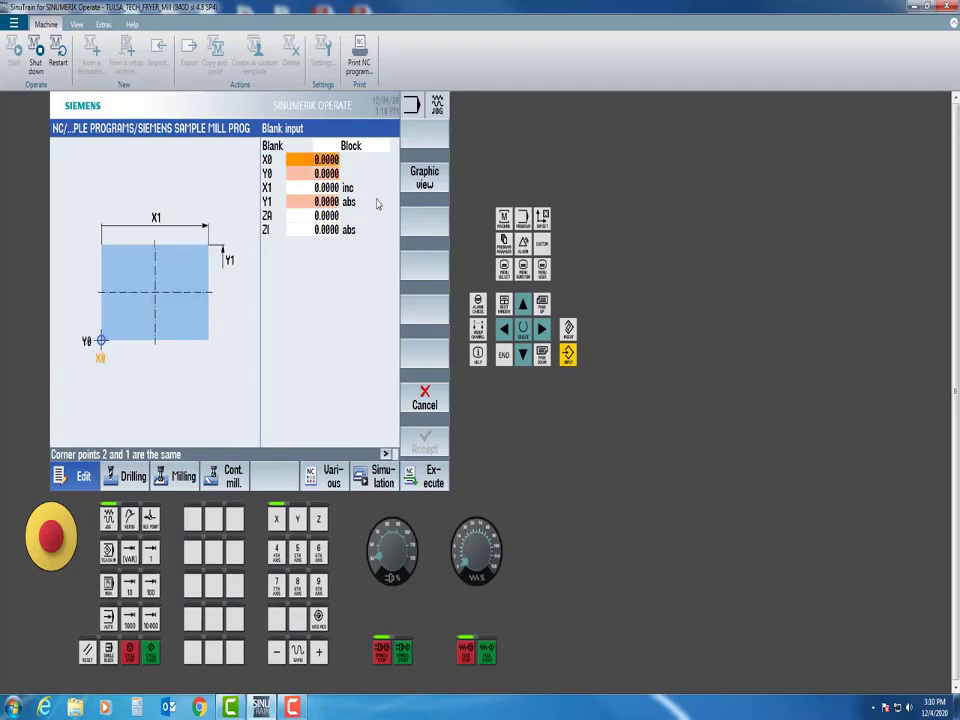
- Set the block's X1 to 4.0, Y1 to -4 and ZI to -.50
{"action": "key", "text": "Down"}
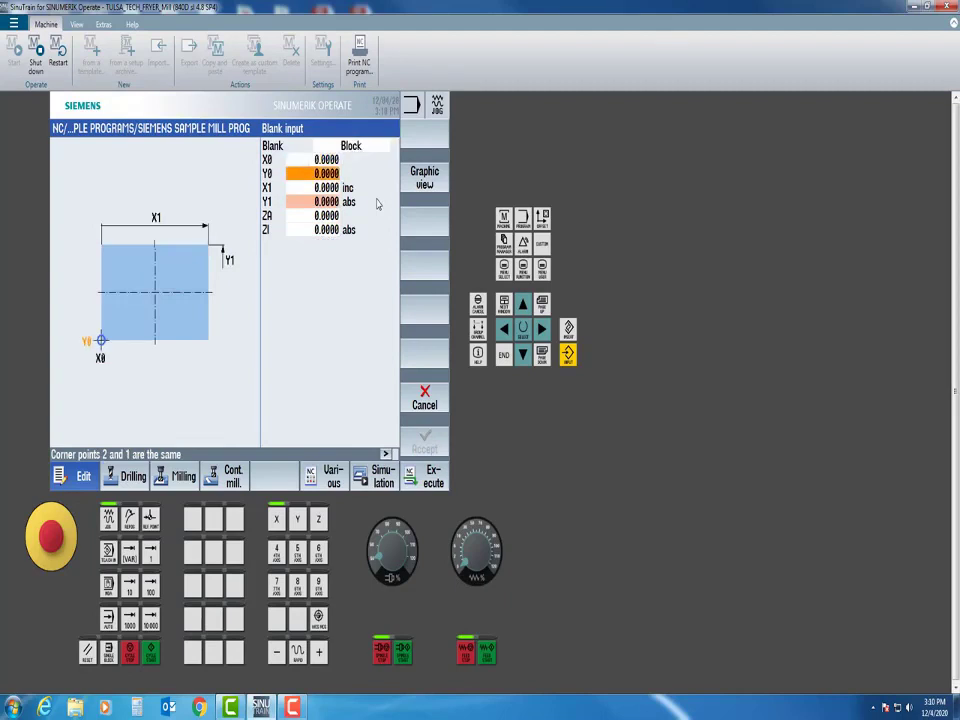
{"action": "key", "text": "Down"}
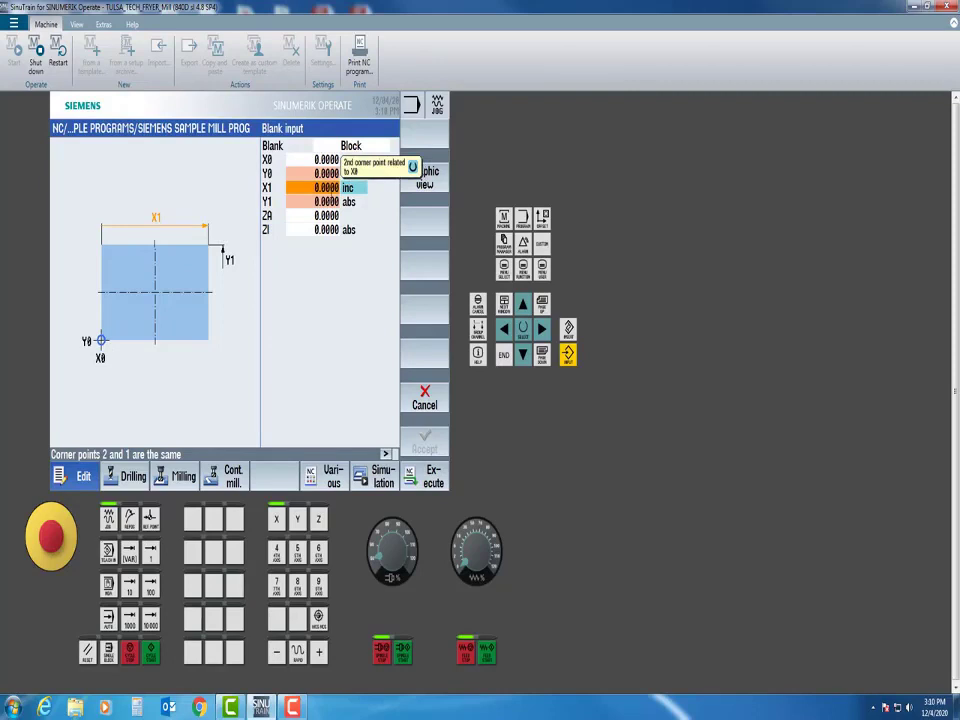
{"action": "type", "text": "4.0"}
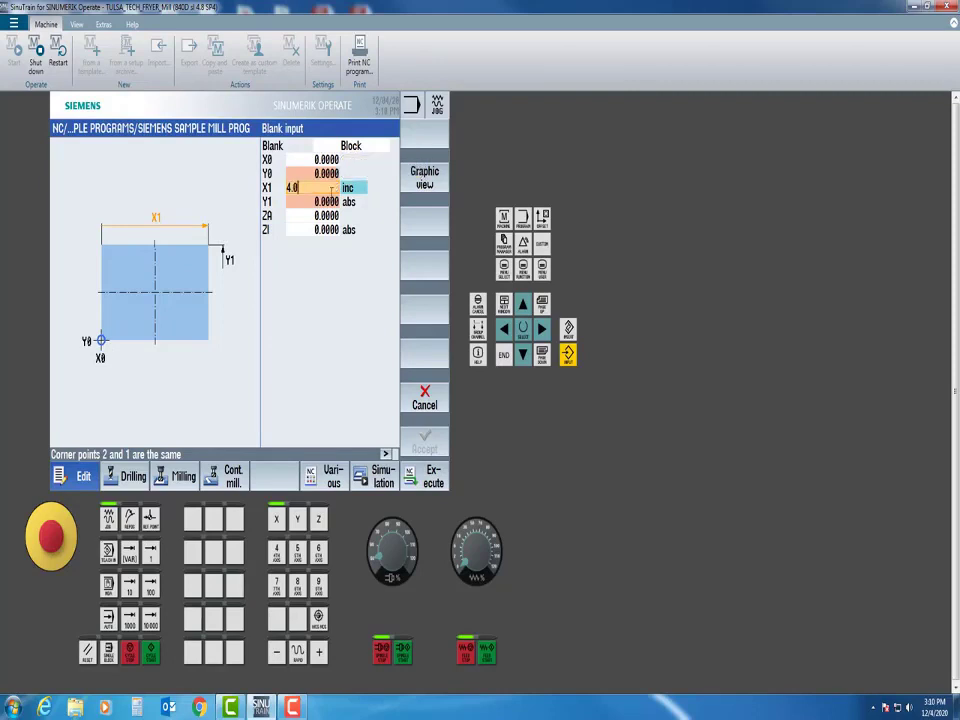
{"action": "key", "text": "Return"}
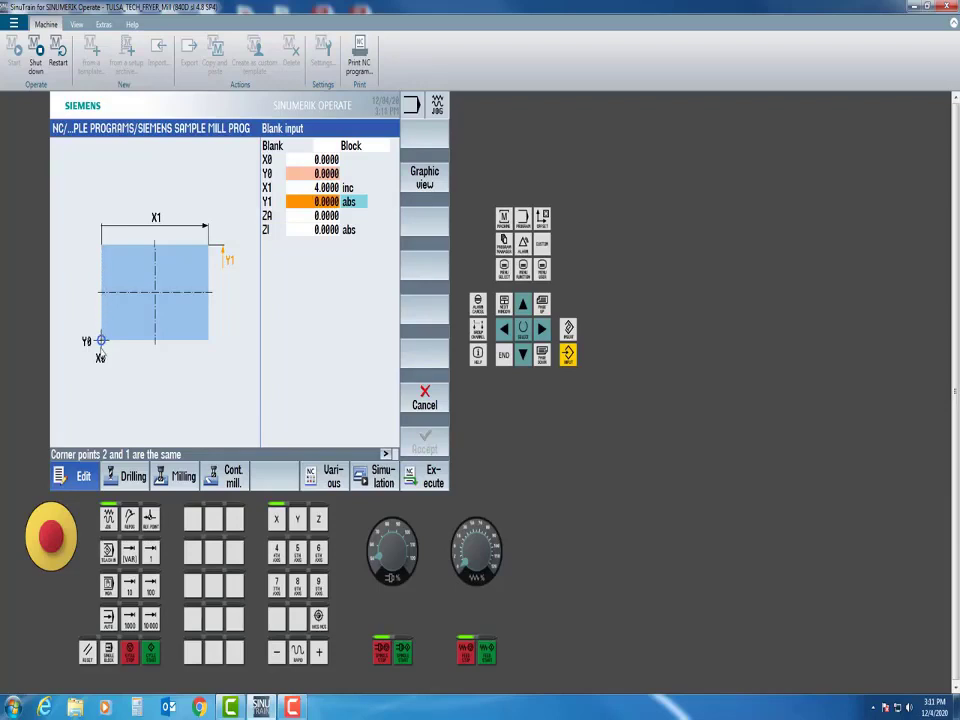
{"action": "type", "text": "-4"}
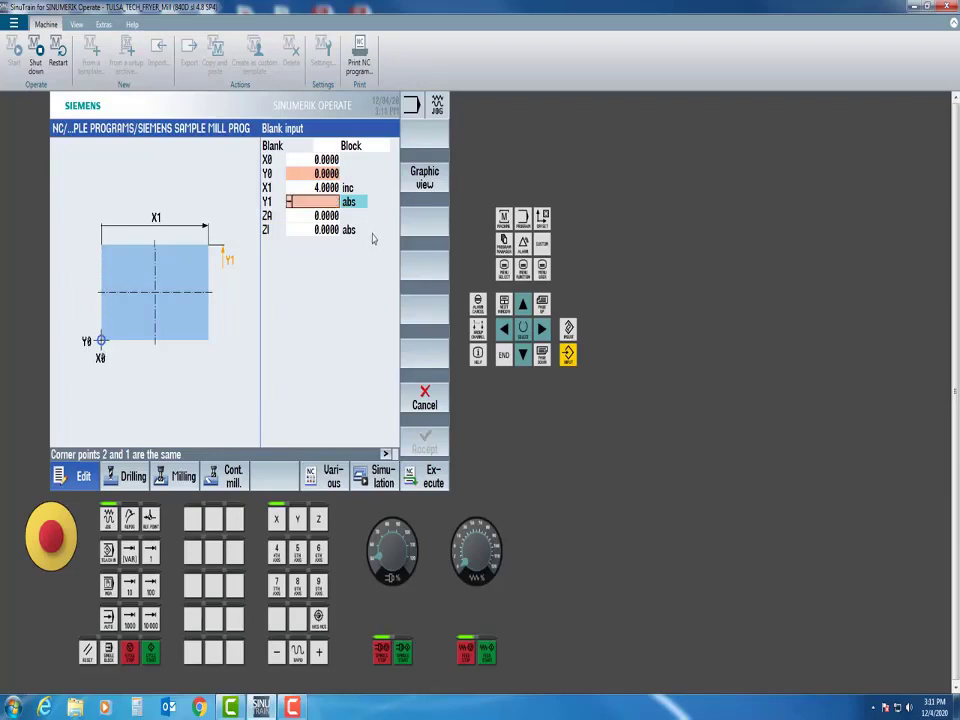
{"action": "key", "text": "Return"}
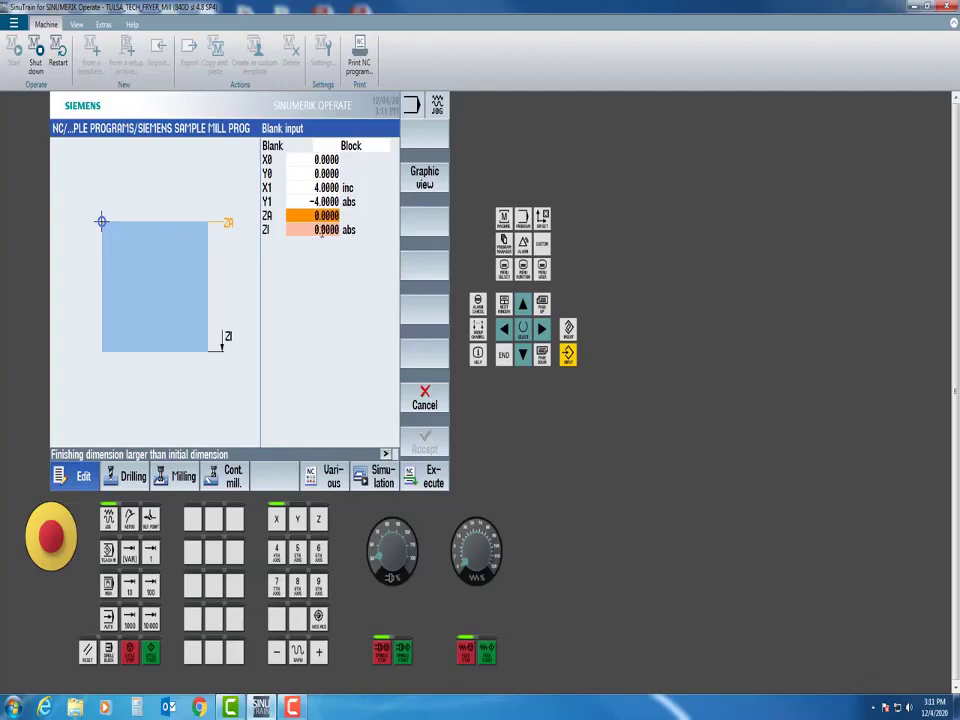
{"action": "left_click", "coordinate": [322, 232]}
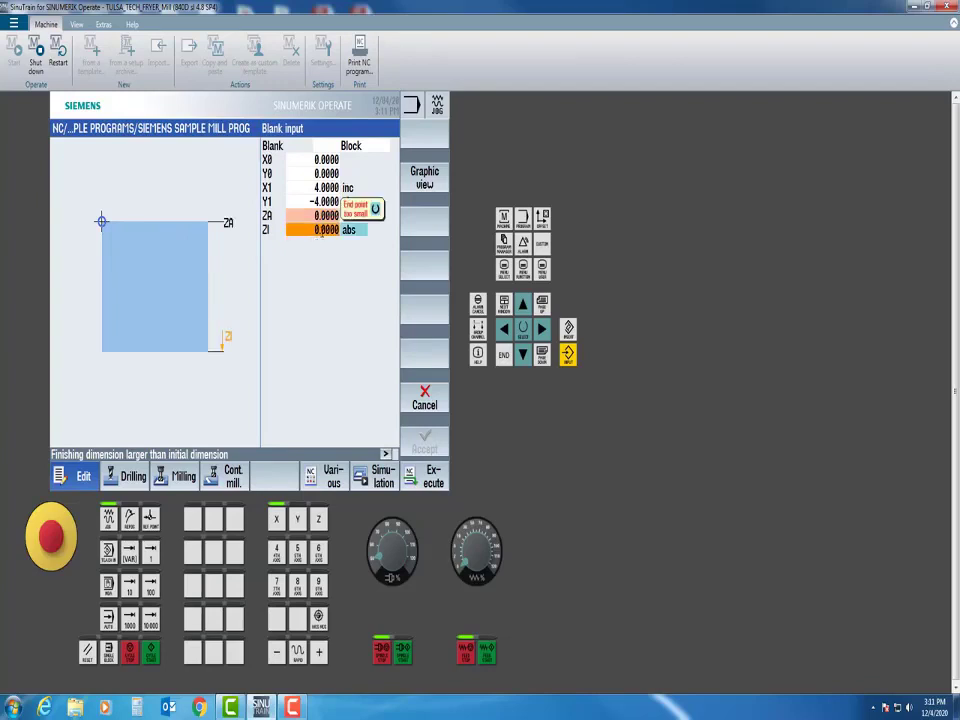
{"action": "type", "text": "-.50"}
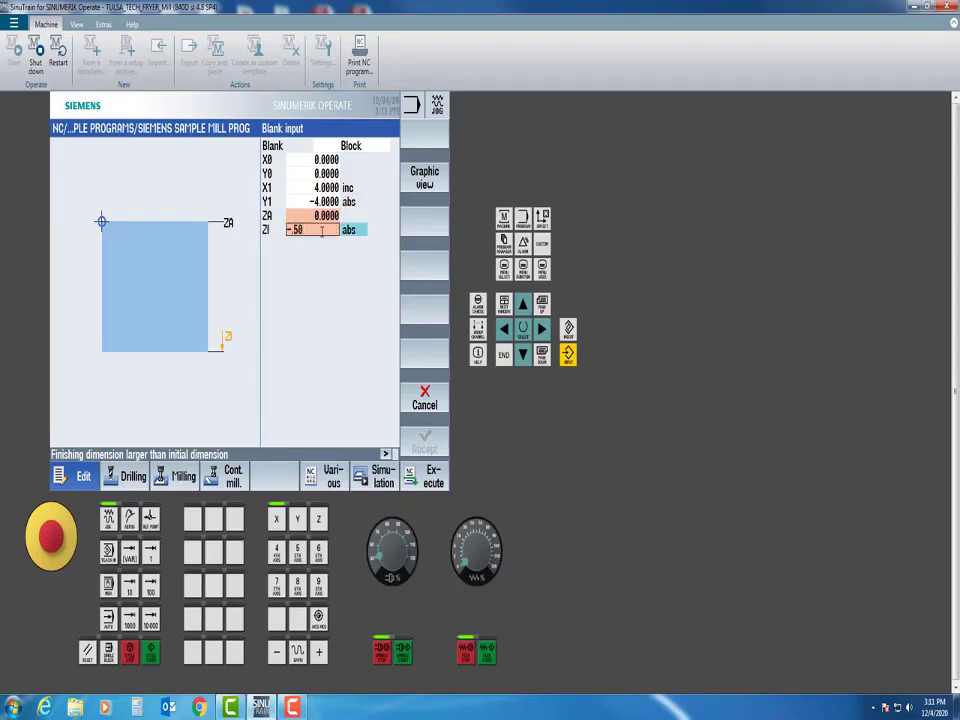
{"action": "key", "text": "Return"}
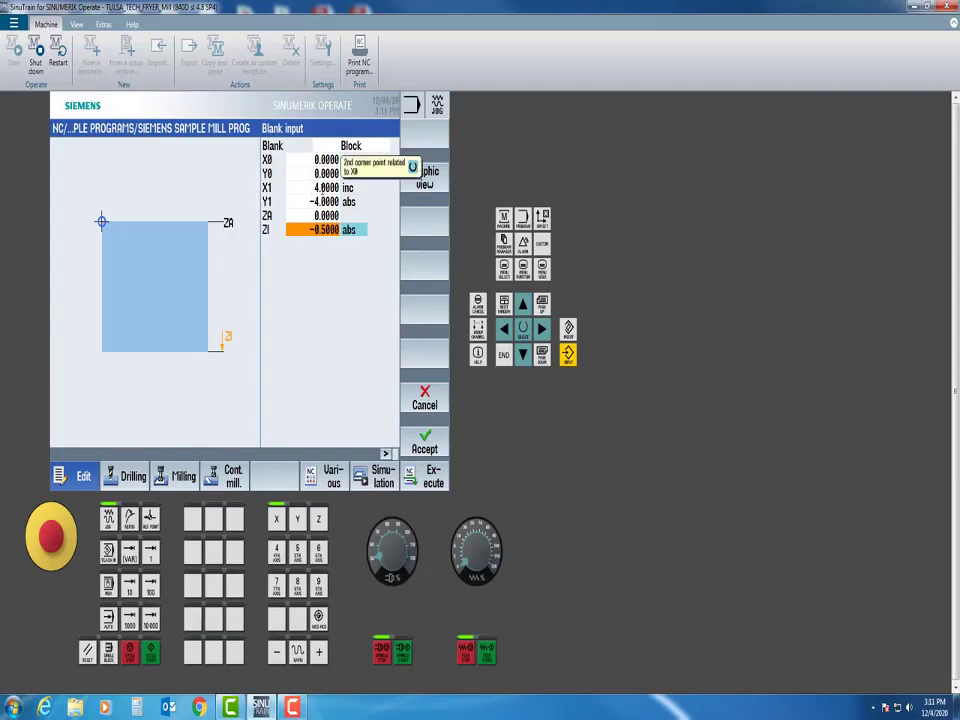
- Switch the block's X1 dimension to absolute (abs) and go through the remaining Y1, ZA and ZI entries
{"action": "left_click", "coordinate": [350, 188]}
{"action": "left_click", "coordinate": [351, 188]}
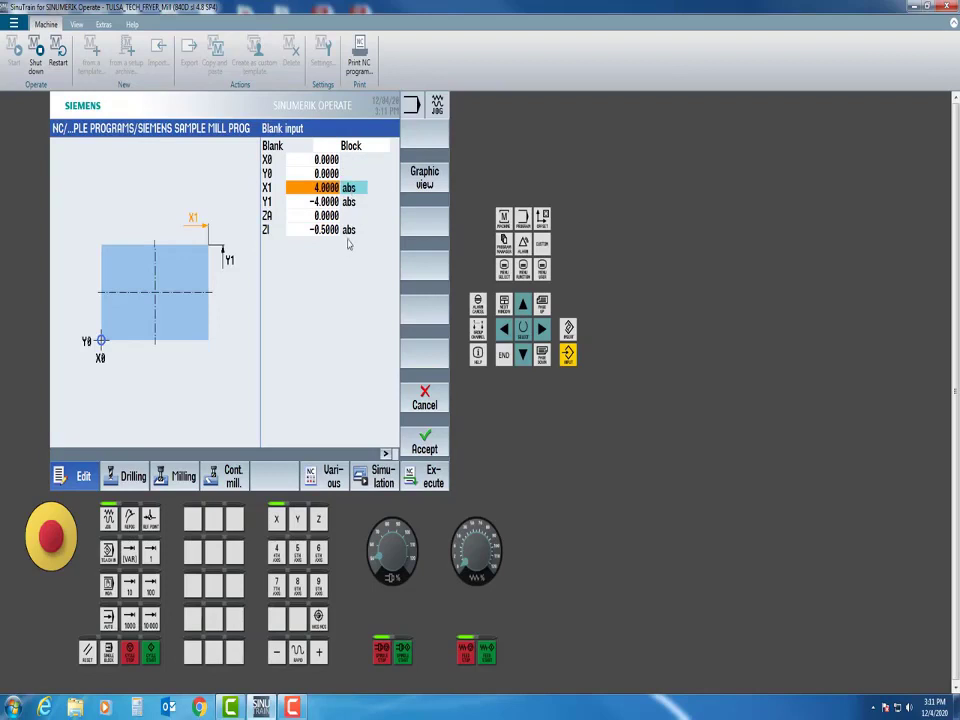
{"action": "left_click", "coordinate": [300, 202]}
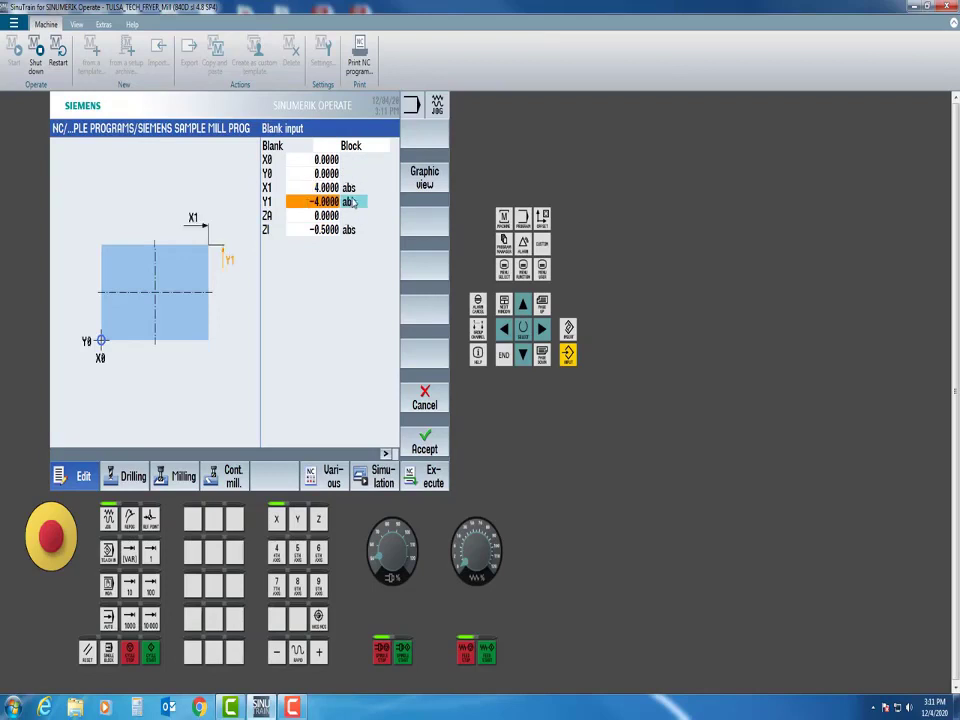
{"action": "key", "text": "Down"}
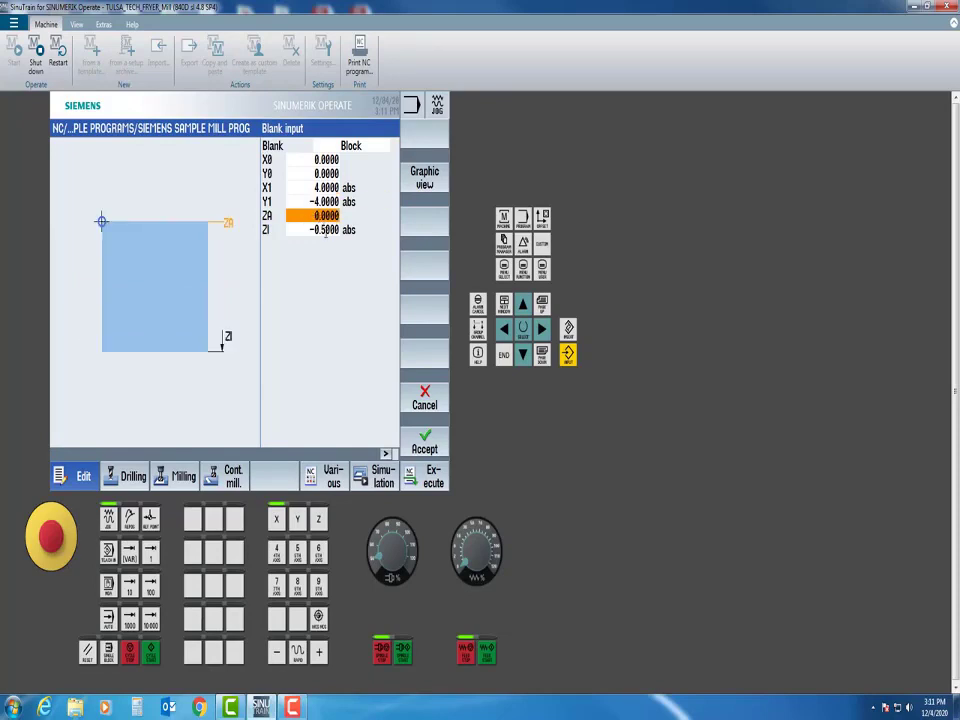
{"action": "key", "text": "Down"}
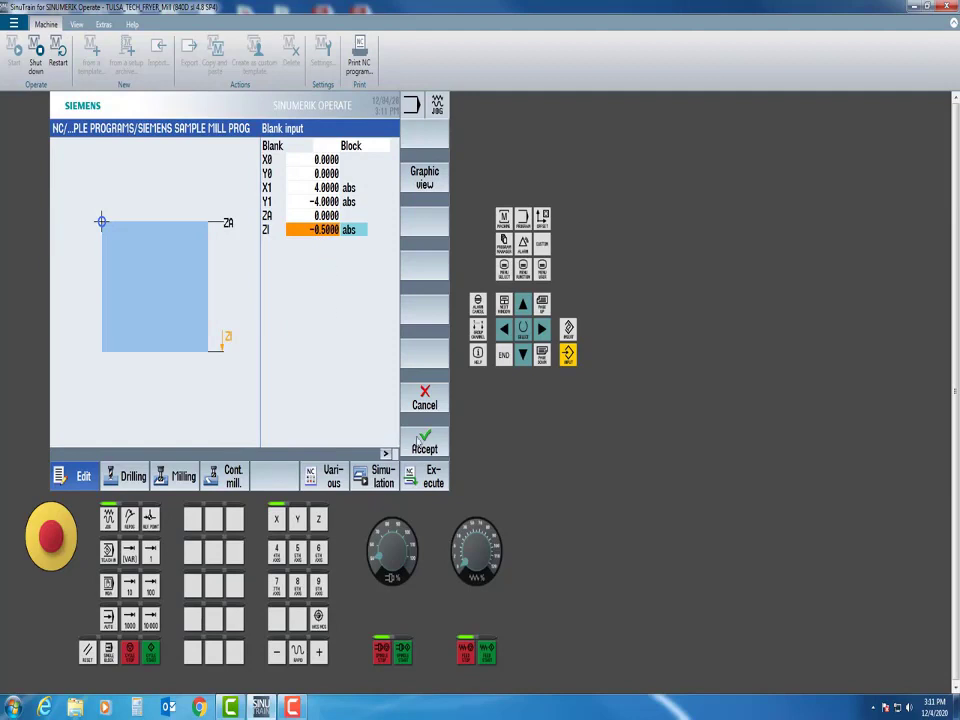
- Preview the block in graphic view, accept the blank definition, and reopen the WORKPIECE line's blank input to check it
{"action": "left_click", "coordinate": [425, 185]}
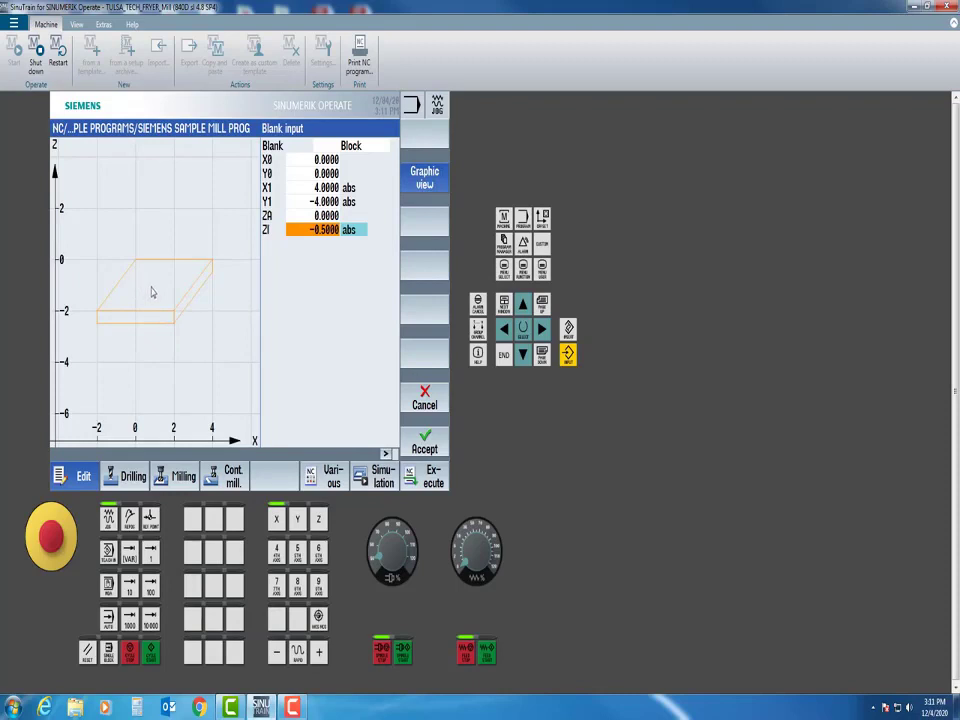
{"action": "left_click", "coordinate": [434, 175]}
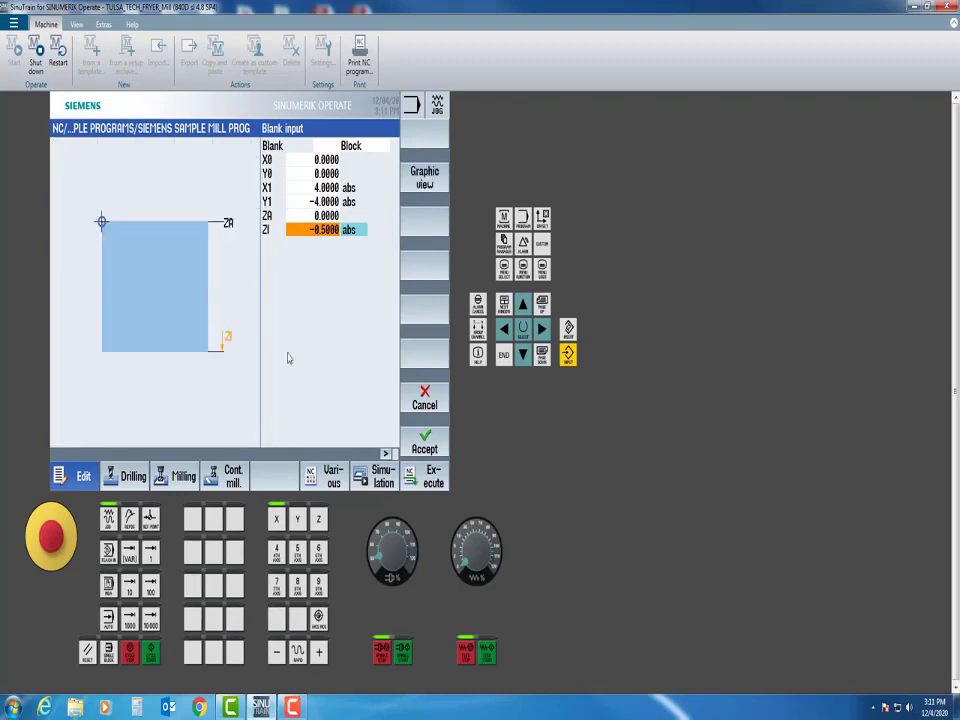
{"action": "left_click", "coordinate": [428, 445]}
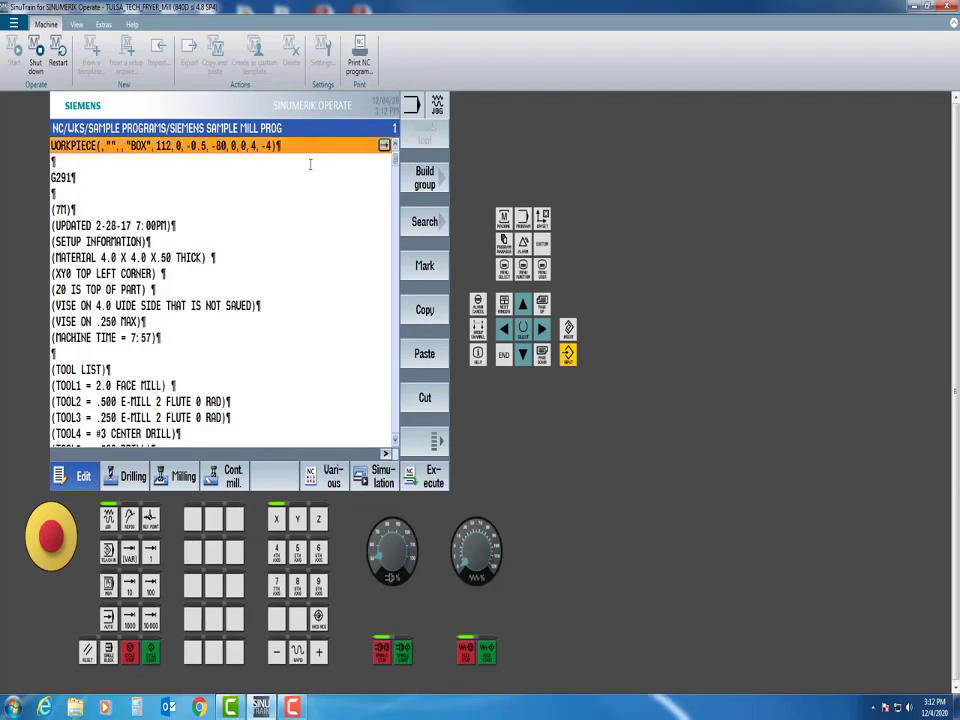
{"action": "key", "text": "Right"}
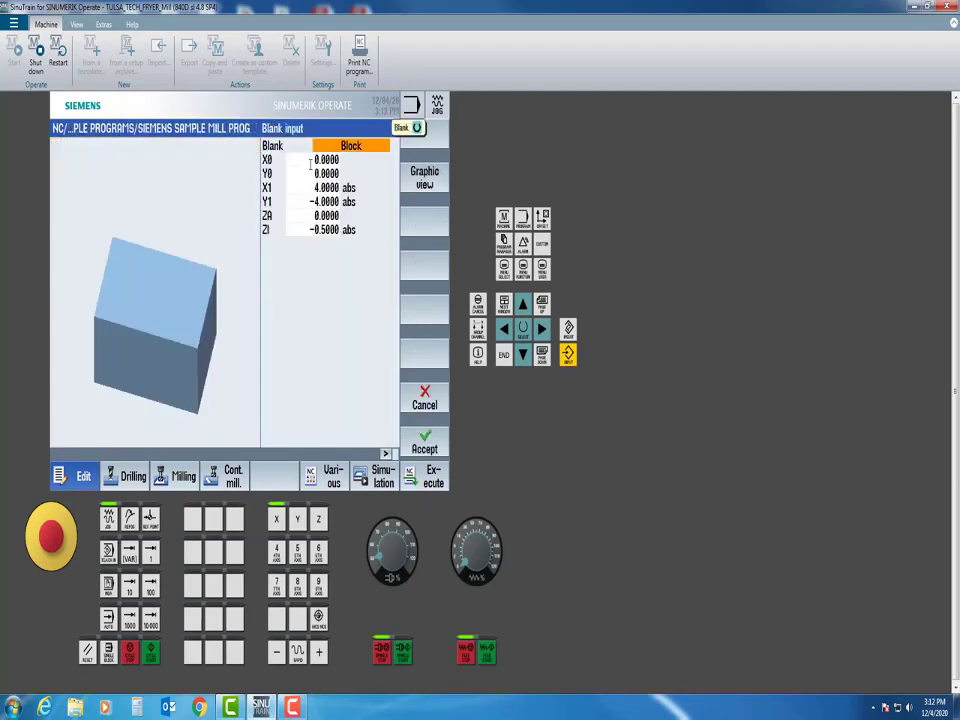
{"action": "left_click", "coordinate": [434, 443]}
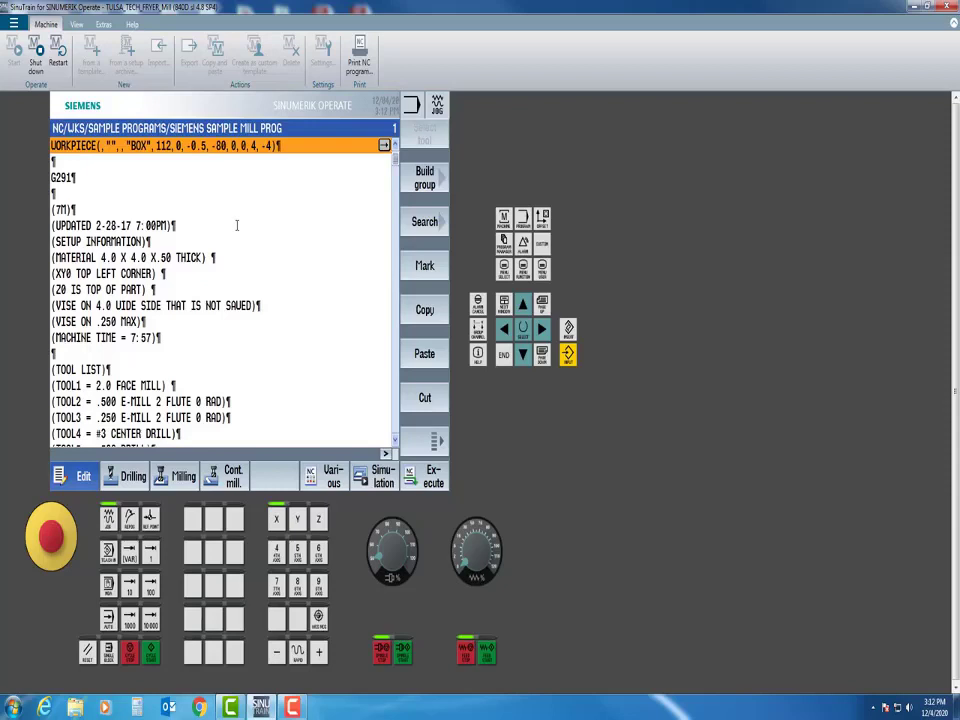
- Change the face mill diameter to 3.0 in both the TOOL1 comment and the FACEMILL comment below M01
{"action": "scroll", "coordinate": [237, 225], "scroll_direction": "down", "scroll_amount": 2}
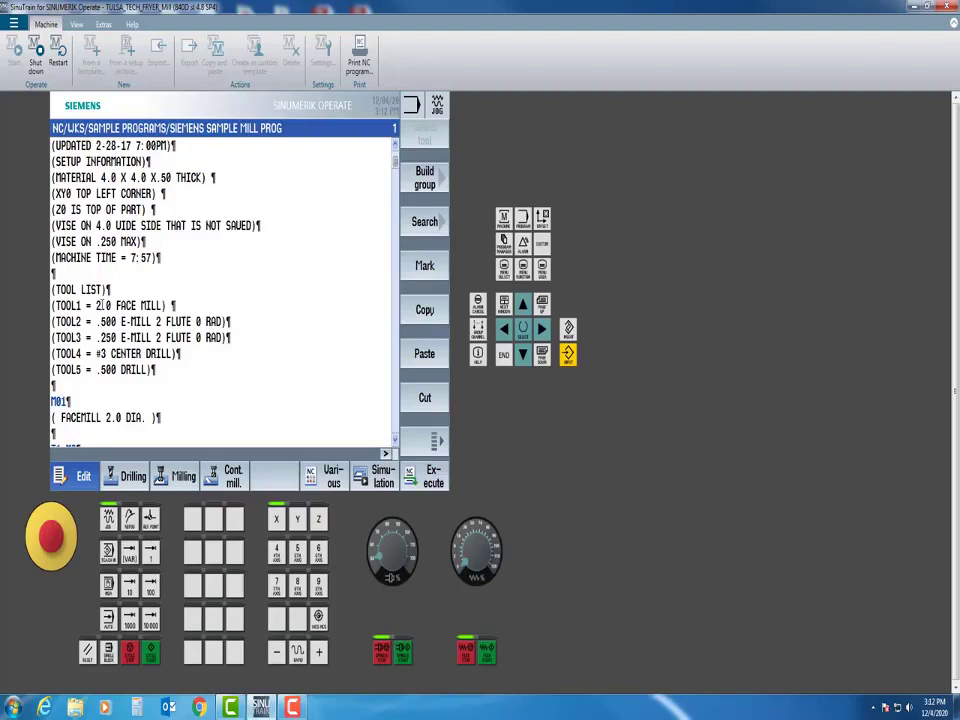
{"action": "left_click", "coordinate": [100, 305]}
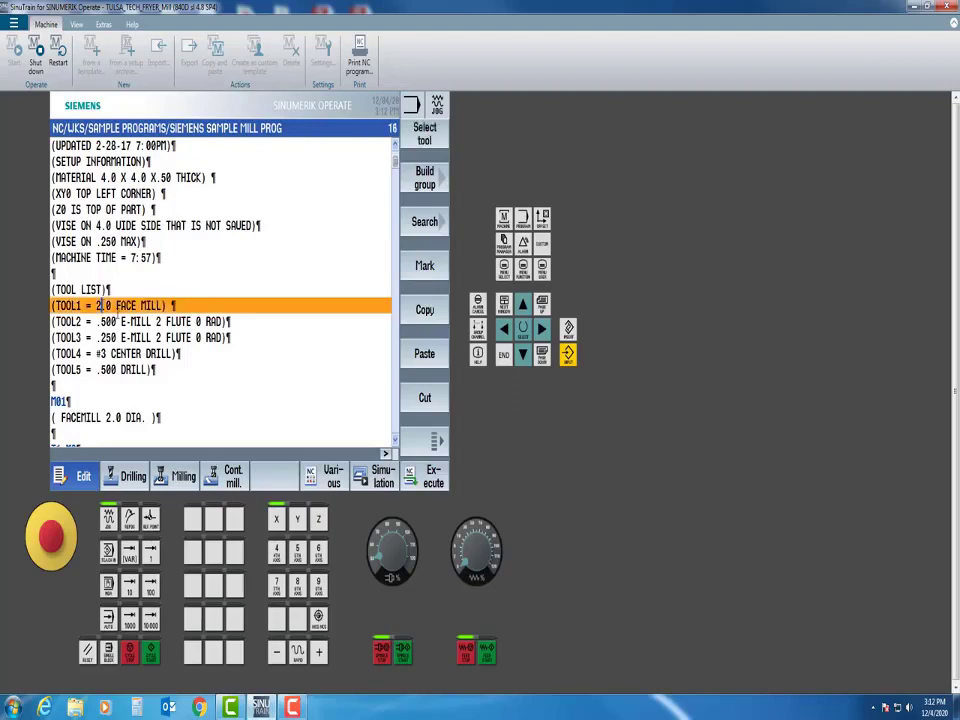
{"action": "key", "text": "BackSpace"}
{"action": "type", "text": "3"}
{"action": "left_click", "coordinate": [116, 424]}
{"action": "key", "text": "BackSpace"}
{"action": "type", "text": "3"}
{"action": "left_click", "coordinate": [199, 277]}
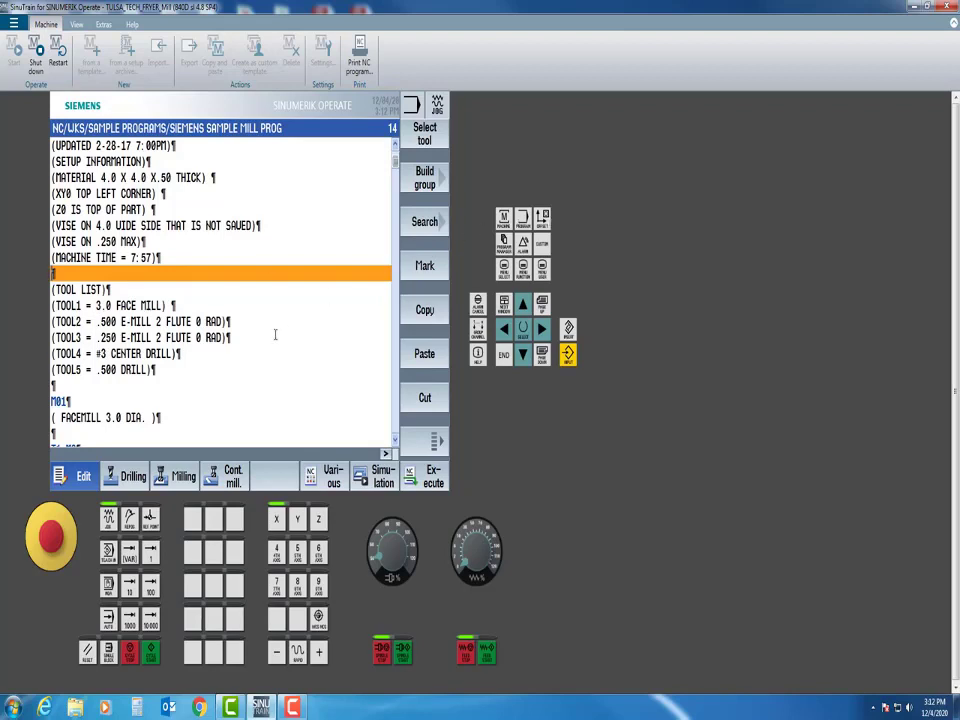
- Compare the T number in the face mill's M6 line with the H number in its G43 line
{"action": "scroll", "coordinate": [275, 335], "scroll_direction": "down", "scroll_amount": 2}
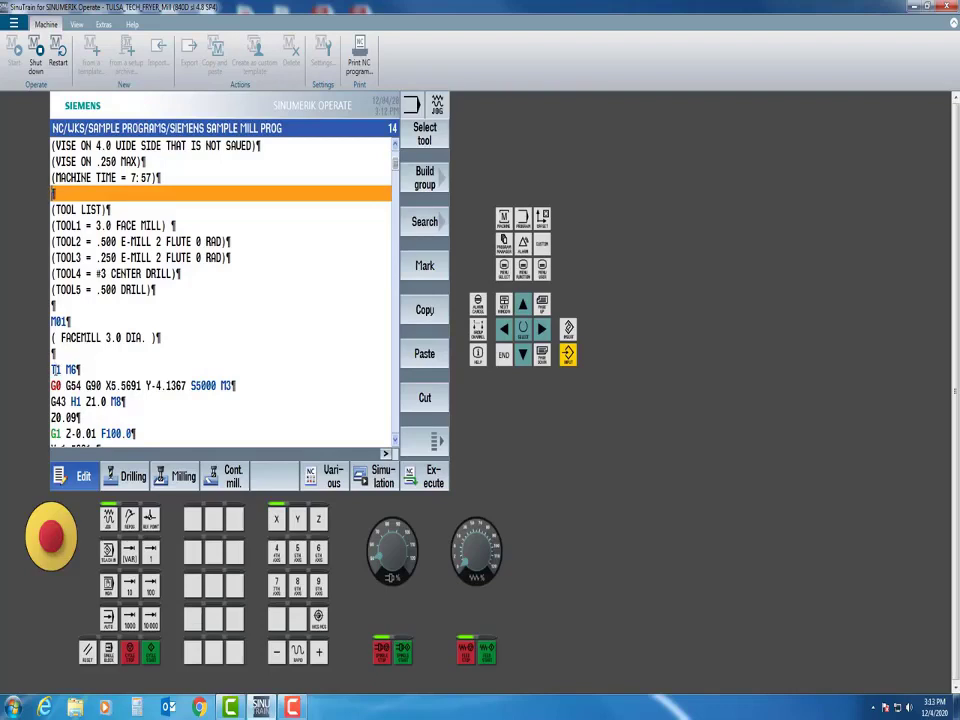
{"action": "left_click", "coordinate": [56, 370]}
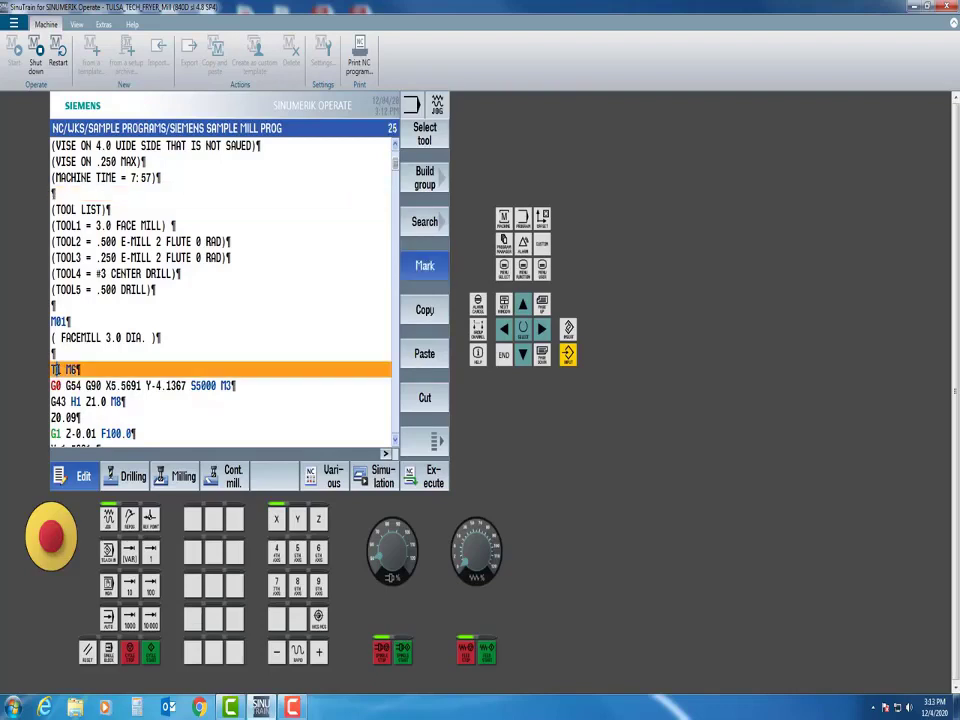
{"action": "left_click", "coordinate": [206, 318]}
{"action": "left_click", "coordinate": [81, 401]}
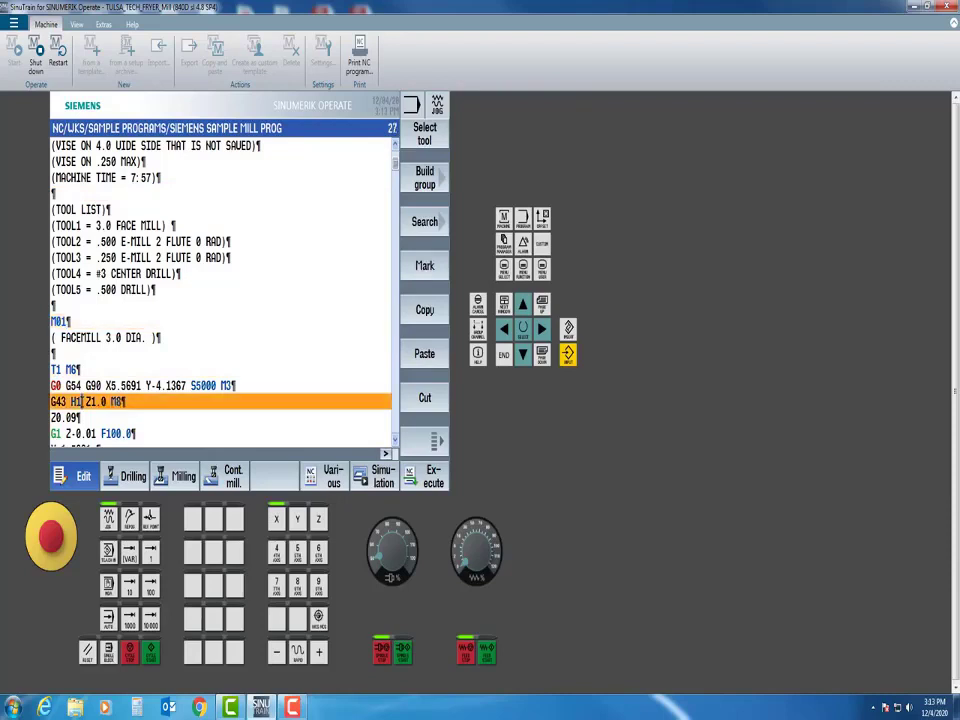
{"action": "left_click", "coordinate": [62, 369]}
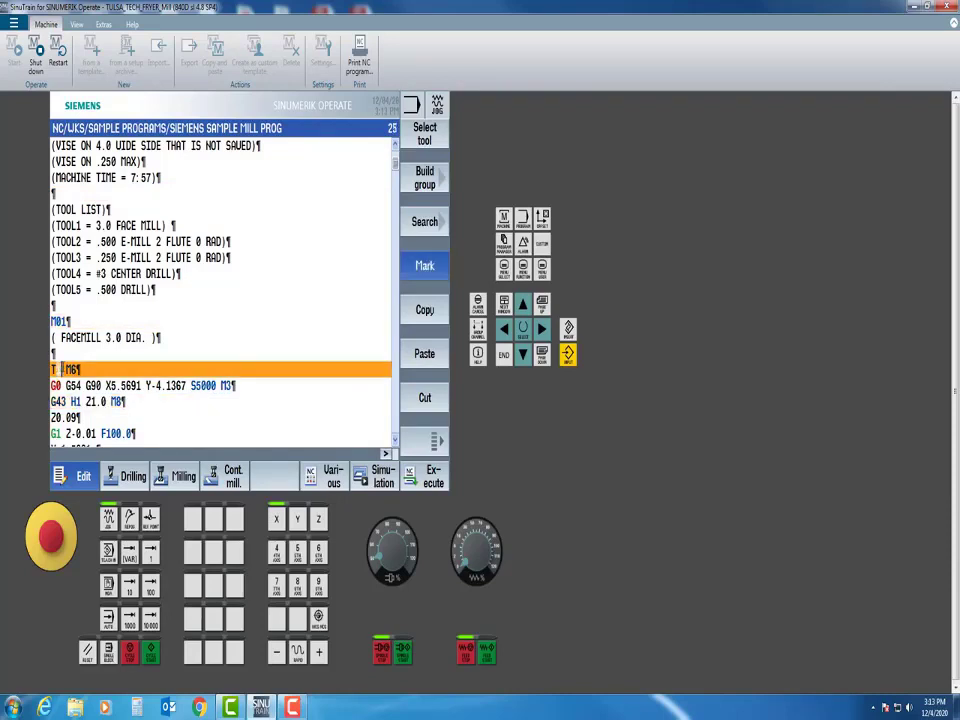
{"action": "left_click_drag", "start_coordinate": [82, 401], "coordinate": [76, 401]}
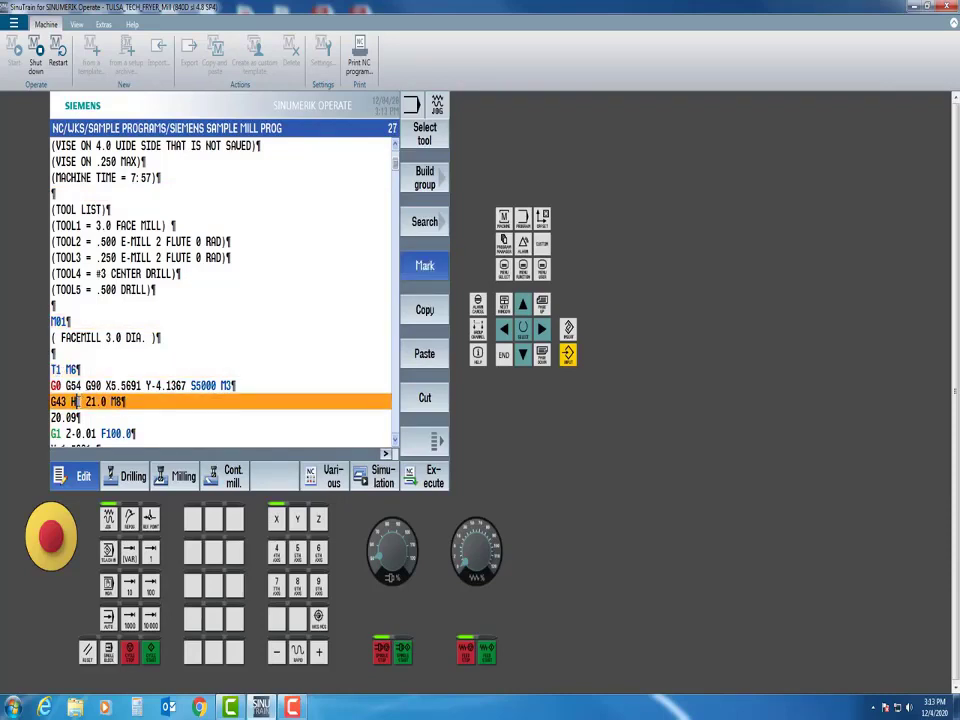
{"action": "left_click", "coordinate": [198, 321]}
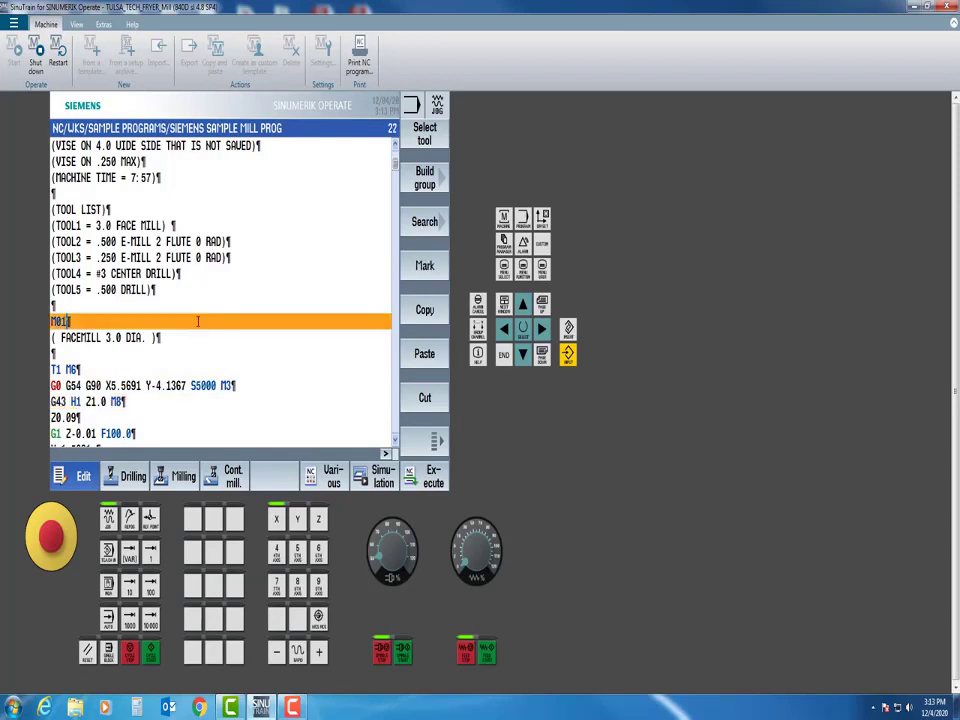
- Open the tool list and create a new facing tool (type 140) in magazine location 1
{"action": "left_click", "coordinate": [542, 218]}
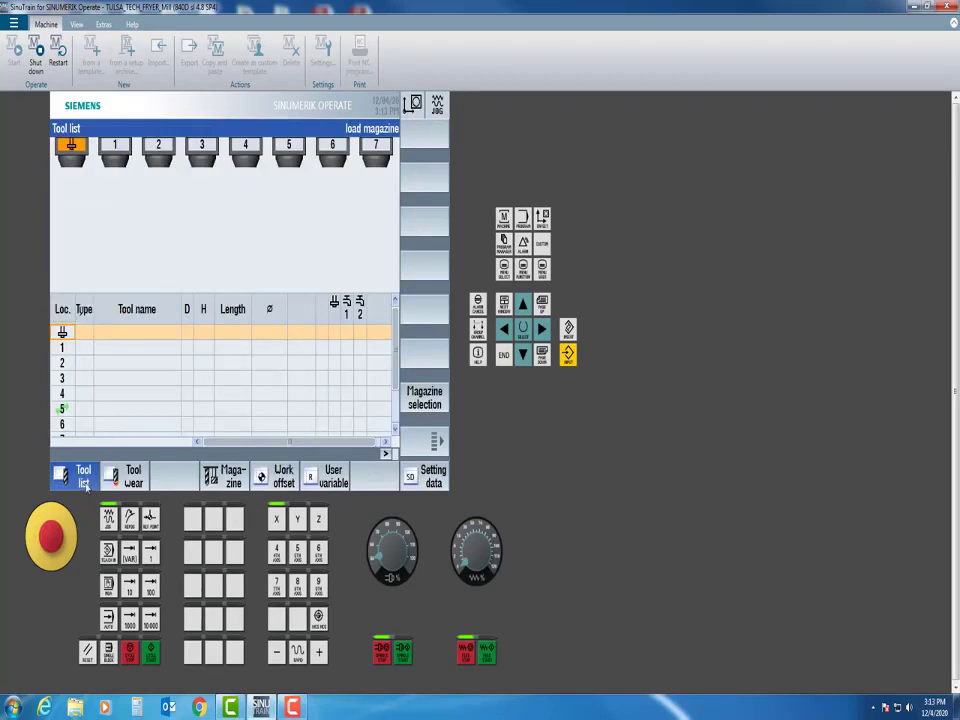
{"action": "key", "text": "Down"}
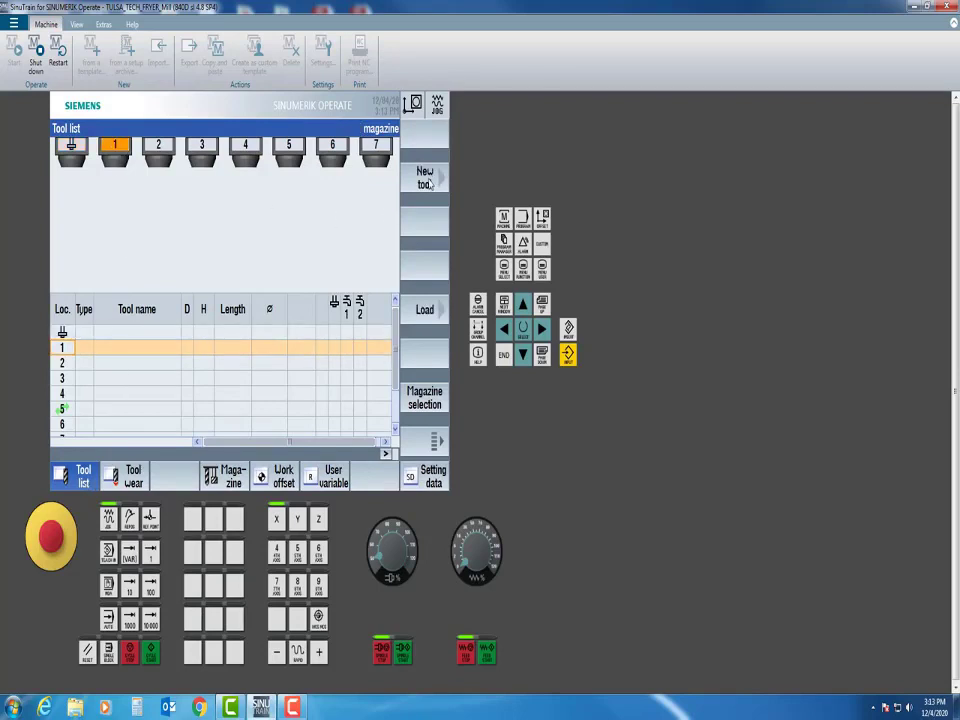
{"action": "left_click", "coordinate": [425, 178]}
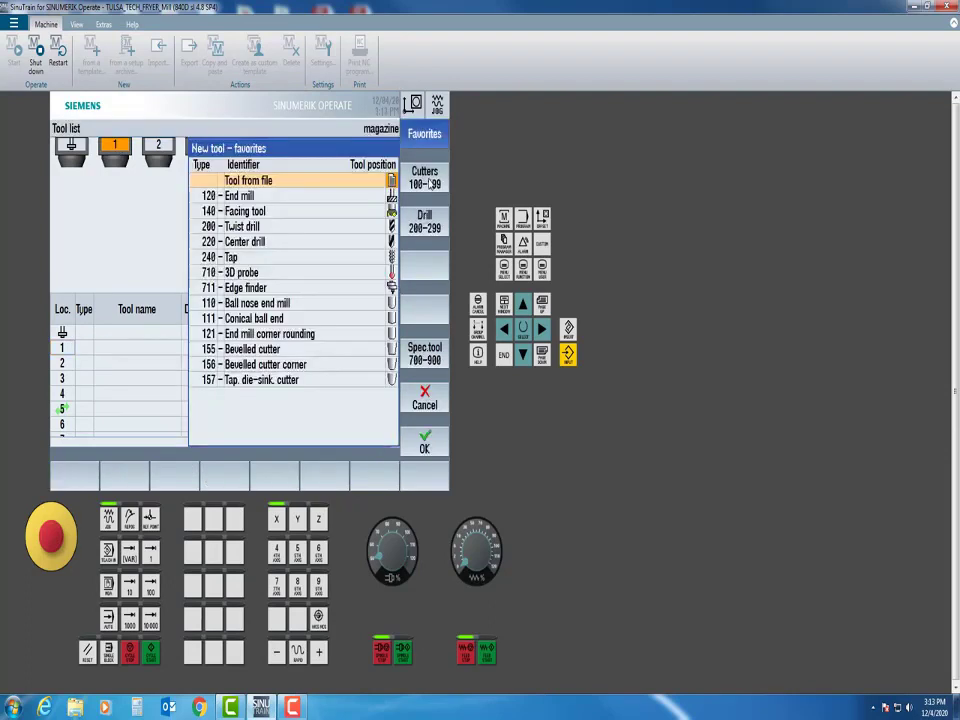
{"action": "left_click", "coordinate": [245, 212]}
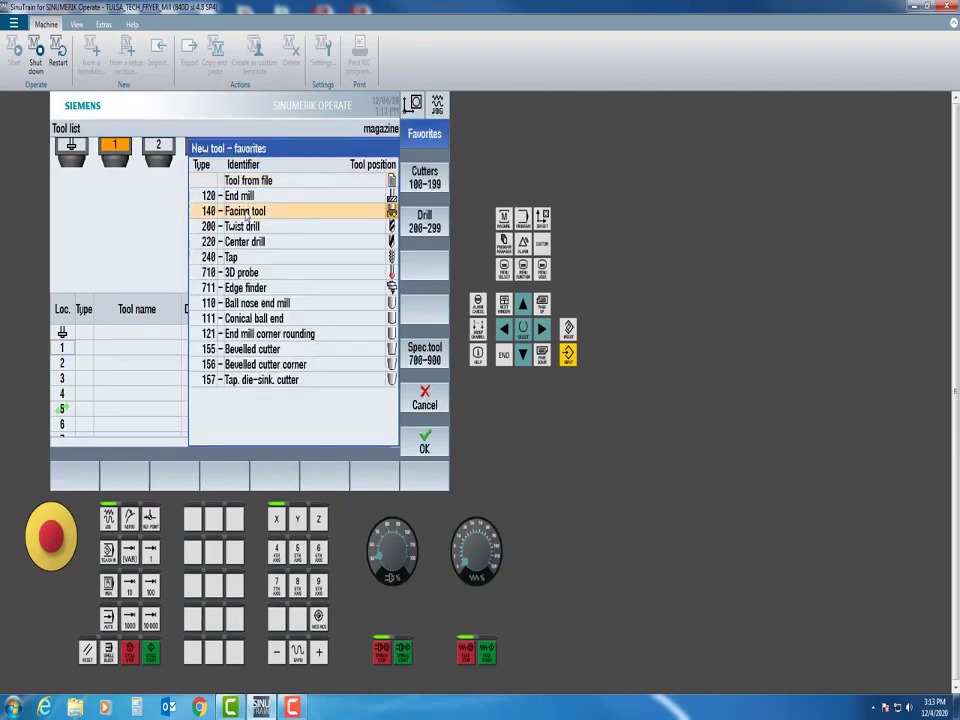
{"action": "left_click", "coordinate": [425, 446]}
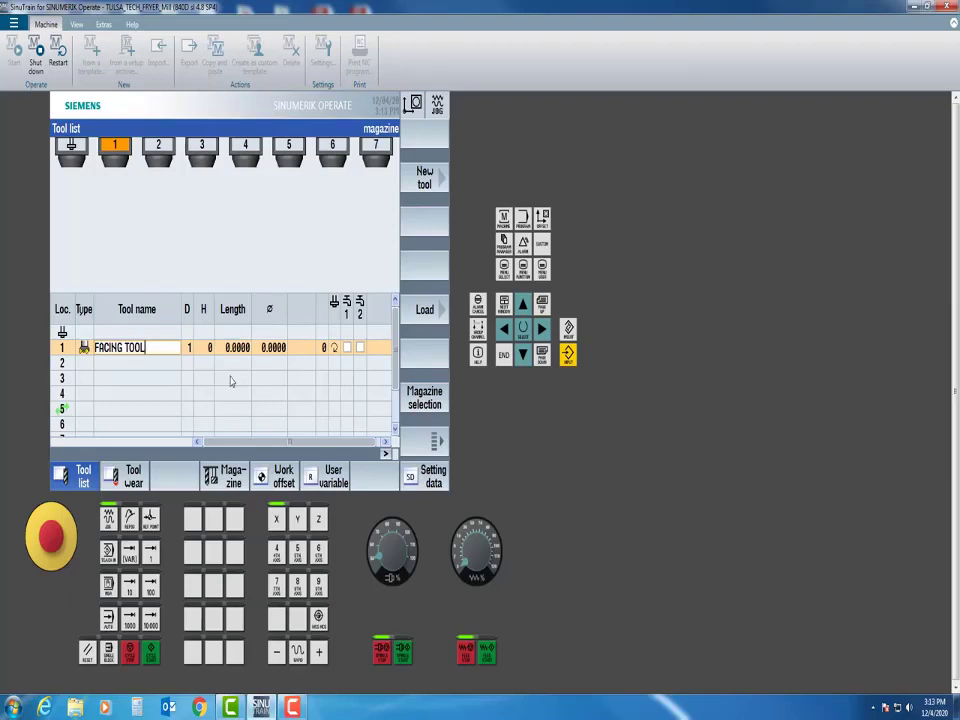
- Rename the new facing tool in location 1 as 1
{"action": "key", "text": "BackSpace"}
{"action": "key", "text": "BackSpace"}
{"action": "key", "text": "BackSpace"}
{"action": "key", "text": "BackSpace"}
{"action": "key", "text": "BackSpace"}
{"action": "key", "text": "BackSpace"}
{"action": "key", "text": "BackSpace"}
{"action": "key", "text": "BackSpace"}
{"action": "key", "text": "BackSpace"}
{"action": "key", "text": "BackSpace"}
{"action": "key", "text": "BackSpace"}
{"action": "type", "text": "1"}
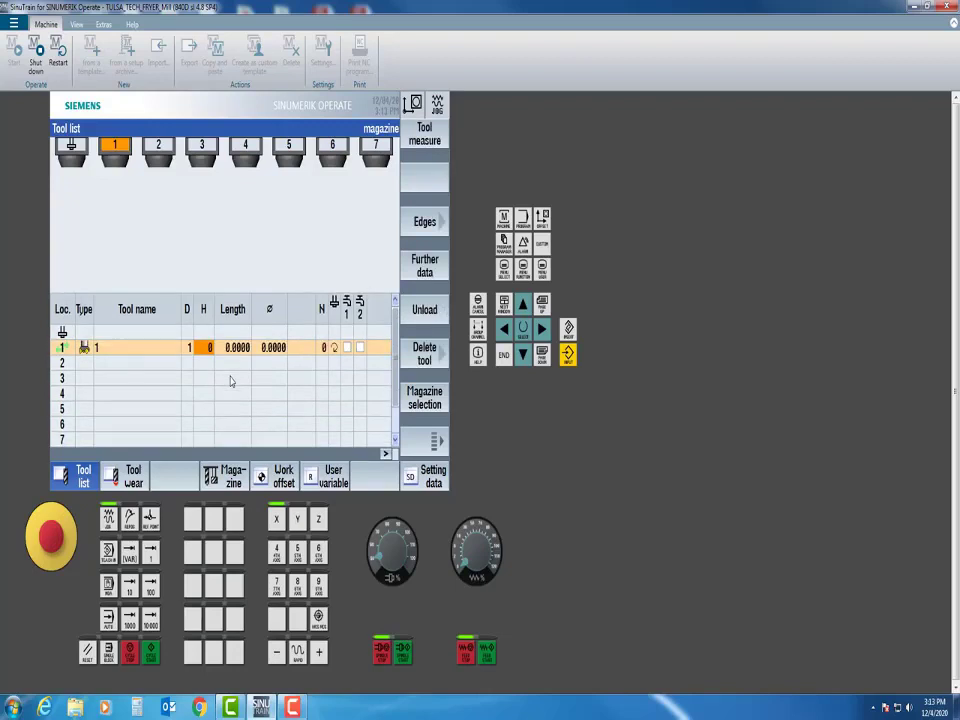
- Set the H number of the facing tool in location 1 to 1 and its length to 1
{"action": "type", "text": "1"}
{"action": "key", "text": "Return"}
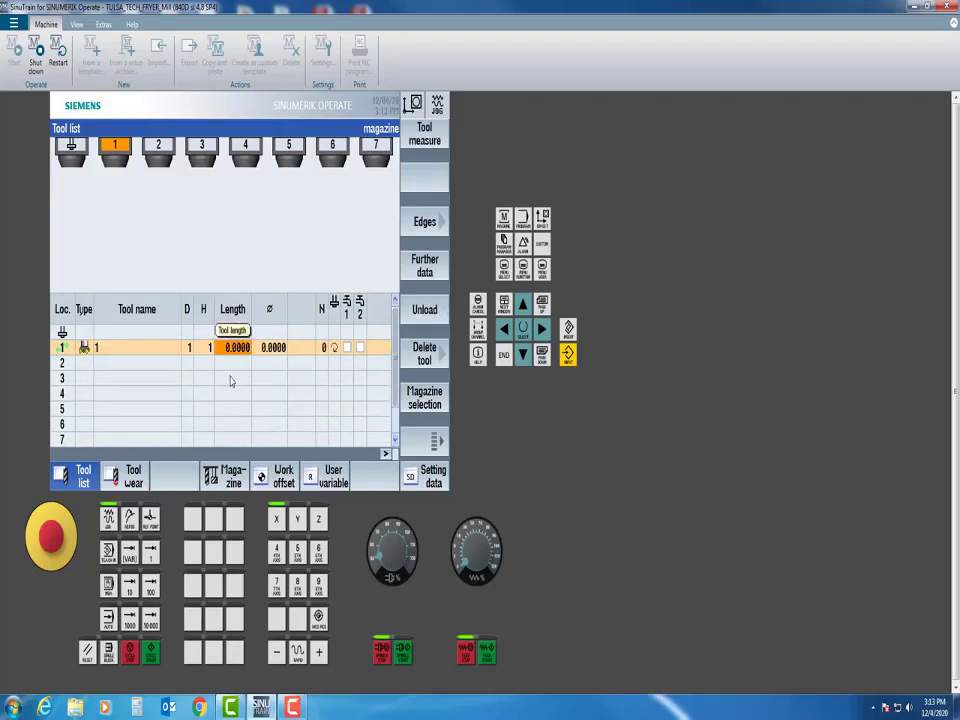
{"action": "type", "text": "1"}
{"action": "key", "text": "Return"}
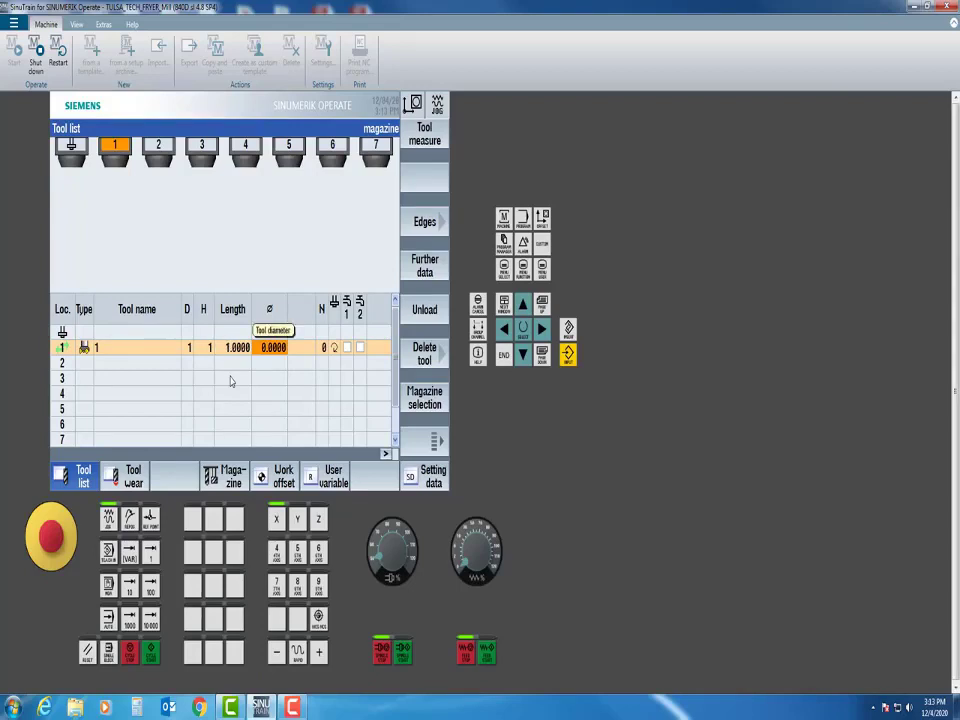
- Set the diameter of the facing tool in location 1 to 3 and its number of teeth to 6
{"action": "type", "text": "3"}
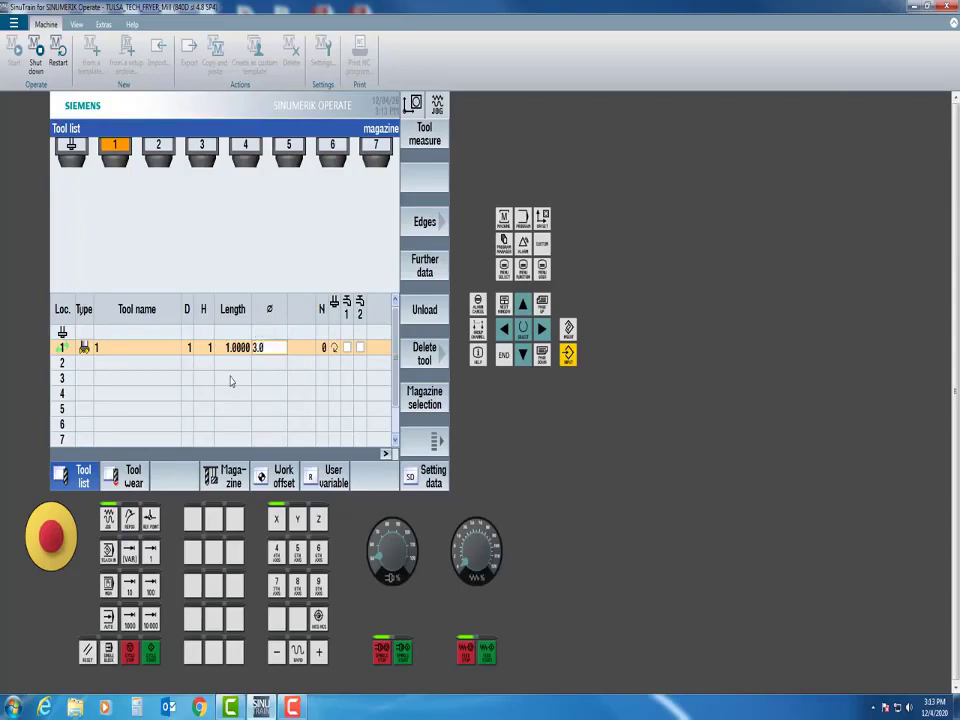
{"action": "key", "text": "Return"}
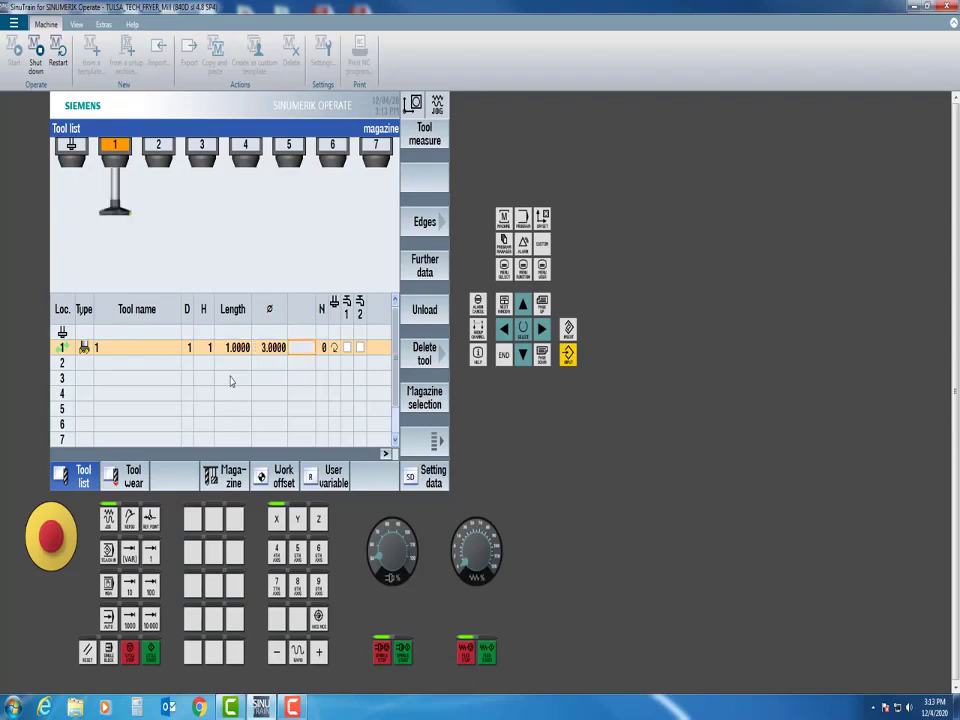
{"action": "left_click", "coordinate": [324, 349]}
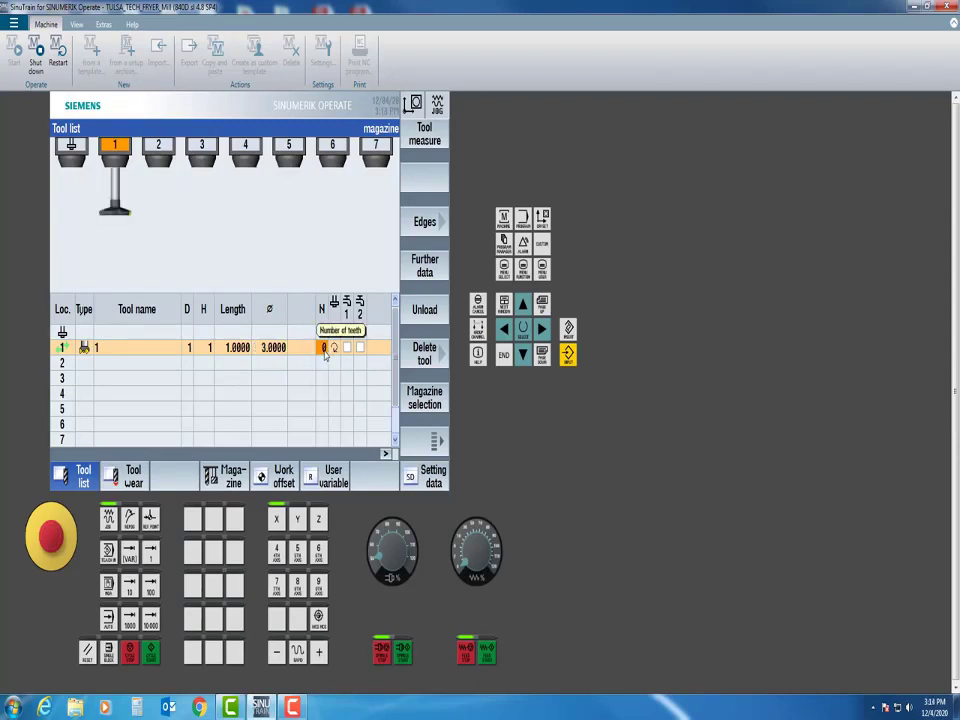
{"action": "type", "text": "6"}
{"action": "key", "text": "Return"}
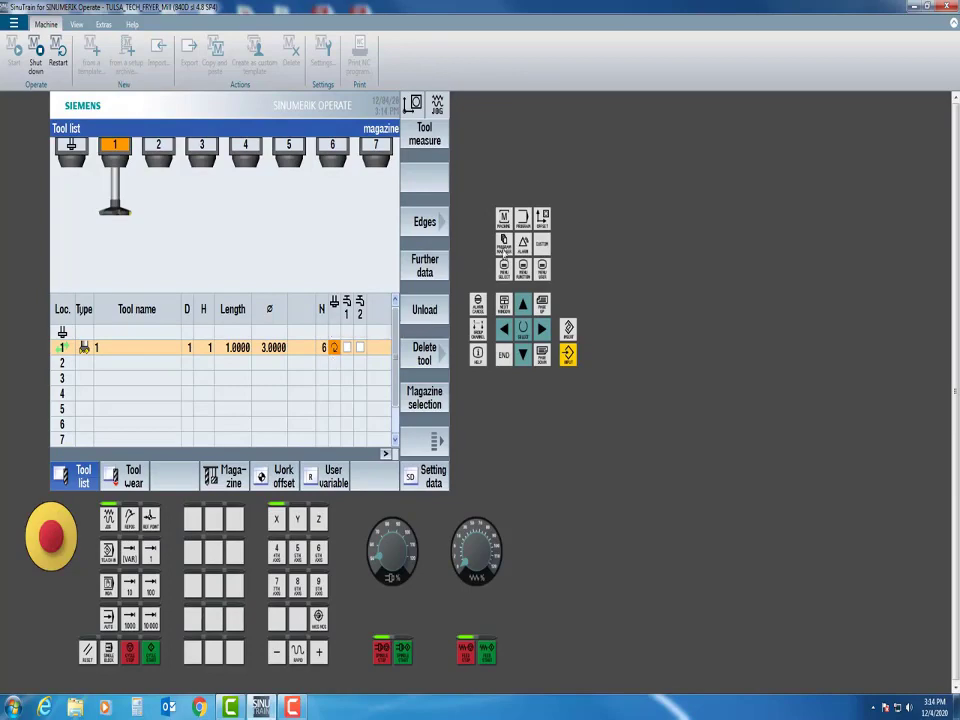
- Check the tool list in SIEMENS SAMPLE MILL PROG and create a new end mill (type 120) in magazine location 2
{"action": "left_click", "coordinate": [504, 246]}
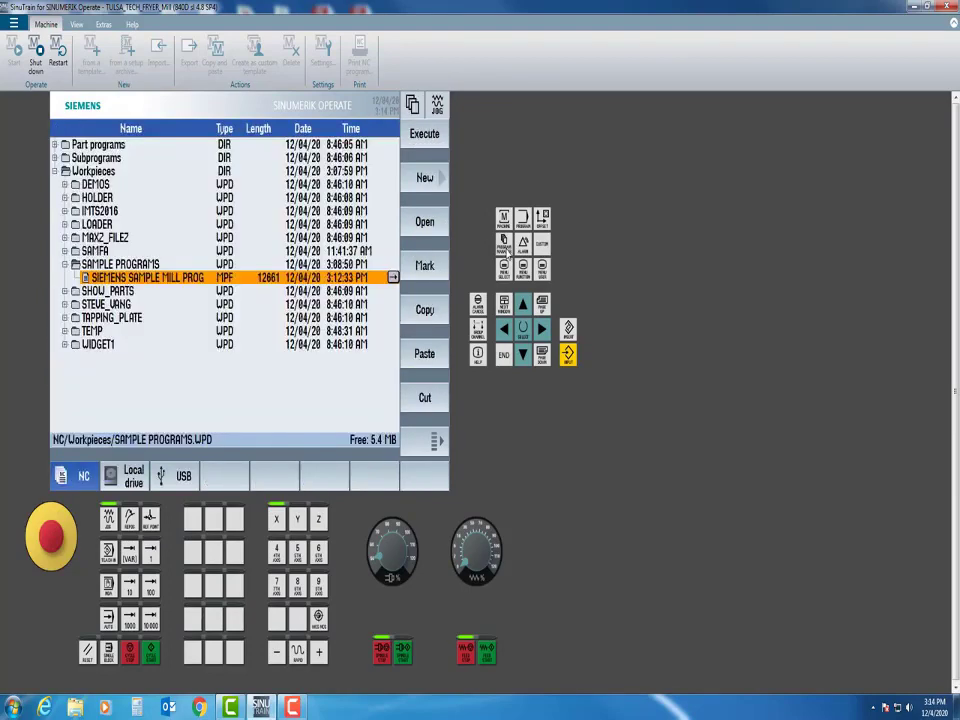
{"action": "key", "text": "Return"}
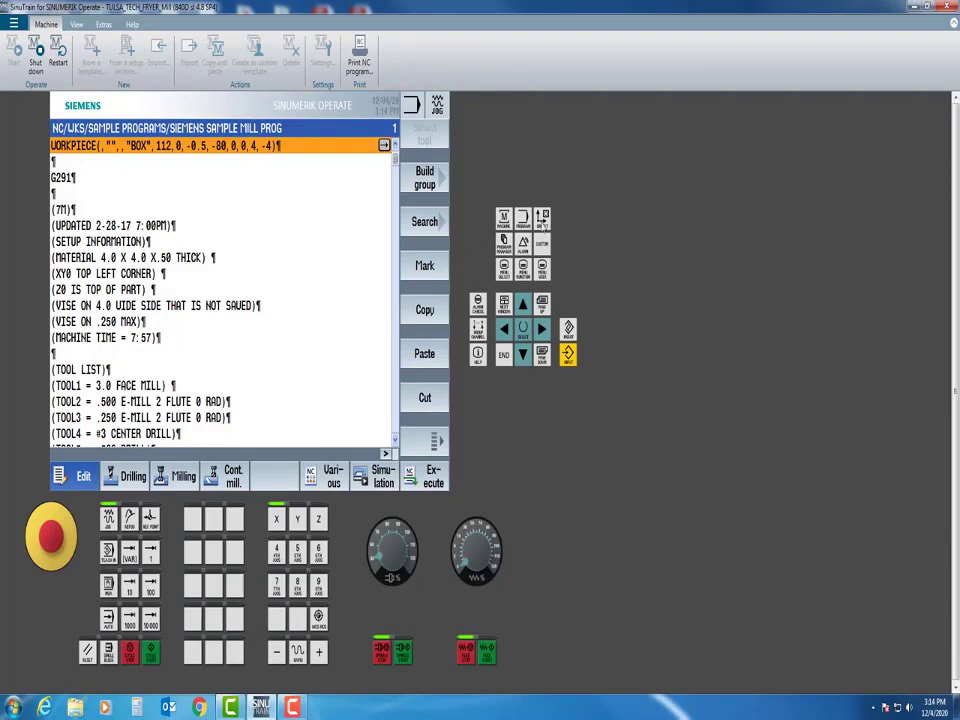
{"action": "left_click", "coordinate": [541, 220]}
{"action": "key", "text": "Down"}
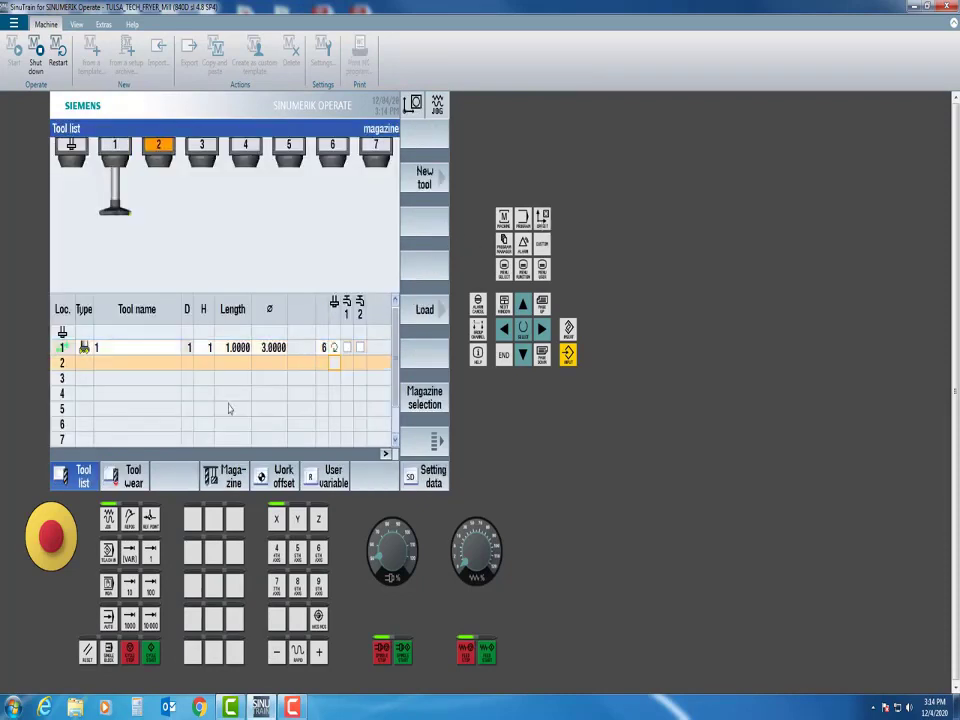
{"action": "left_click", "coordinate": [427, 182]}
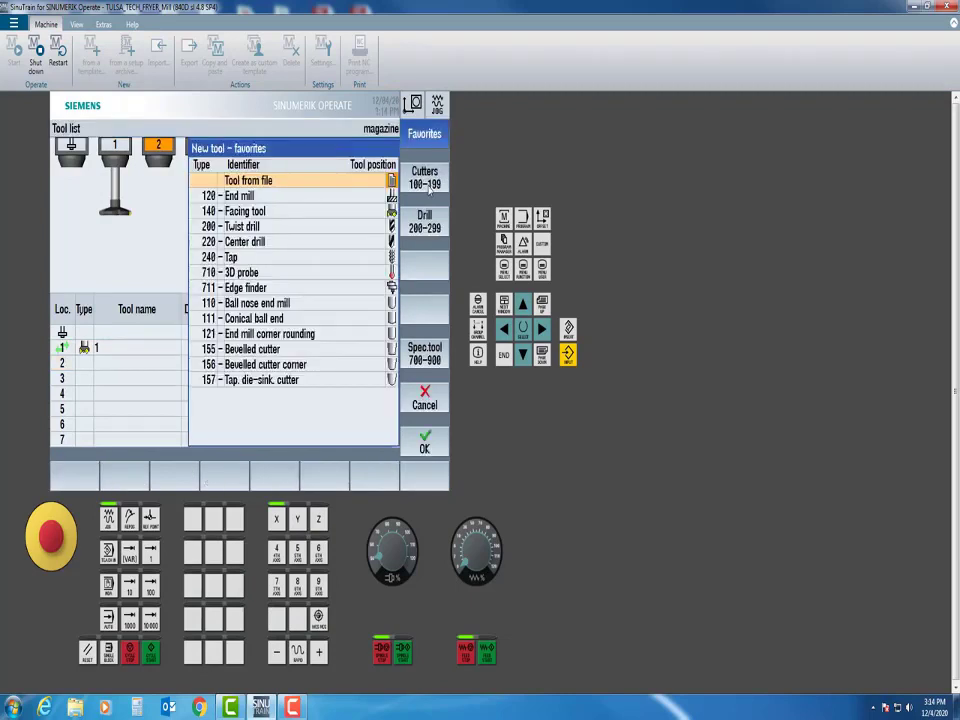
{"action": "key", "text": "Down"}
{"action": "key", "text": "Down"}
{"action": "key", "text": "Up"}
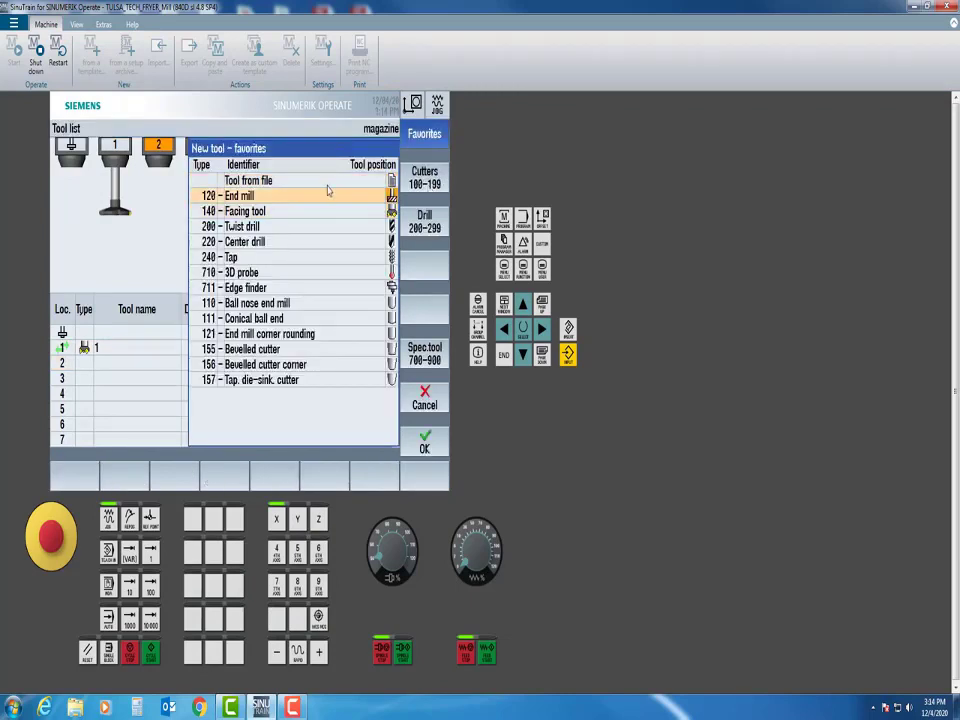
{"action": "left_click", "coordinate": [425, 443]}
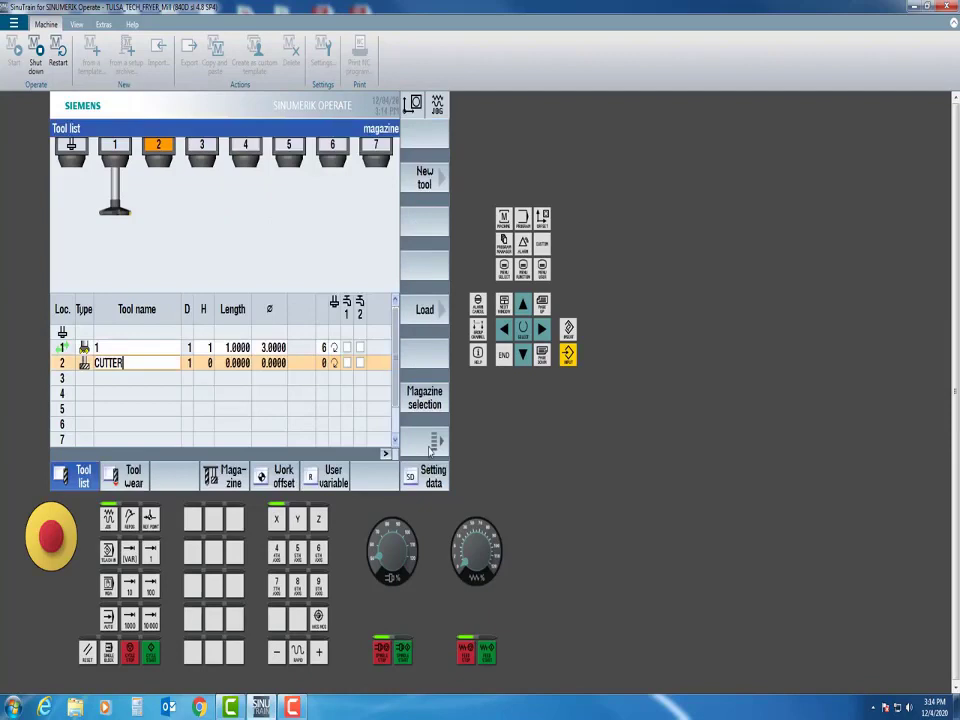
- Rename the new end mill in location 2 as 2
{"action": "key", "text": "BackSpace"}
{"action": "key", "text": "BackSpace"}
{"action": "key", "text": "BackSpace"}
{"action": "key", "text": "BackSpace"}
{"action": "key", "text": "BackSpace"}
{"action": "key", "text": "BackSpace"}
{"action": "type", "text": "2"}
{"action": "key", "text": "Return"}
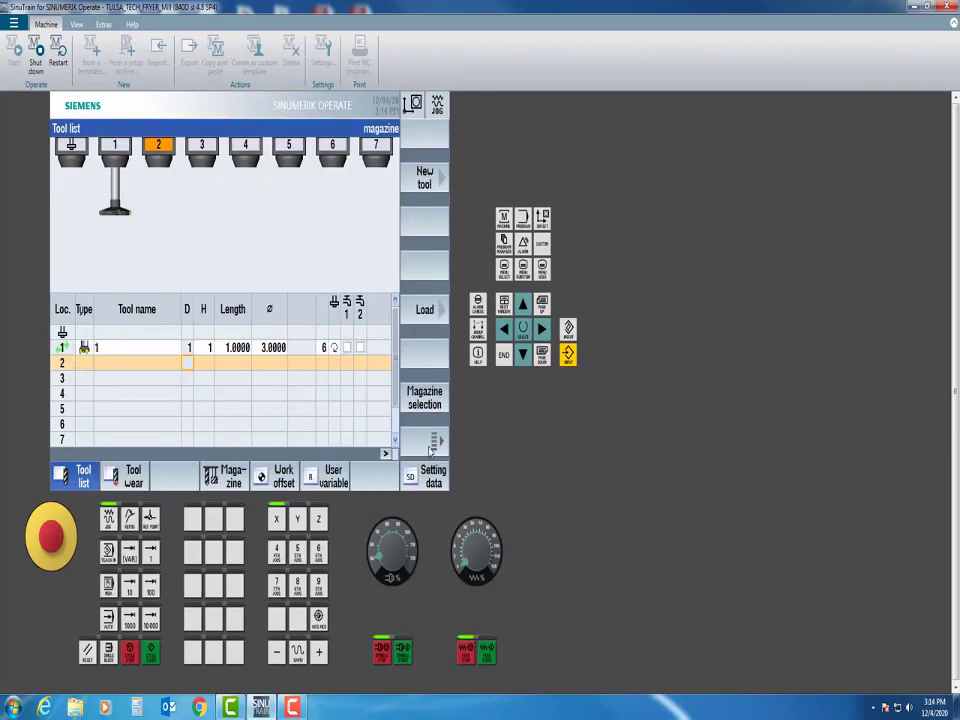
{"action": "key", "text": "Right"}
{"action": "key", "text": "Right"}
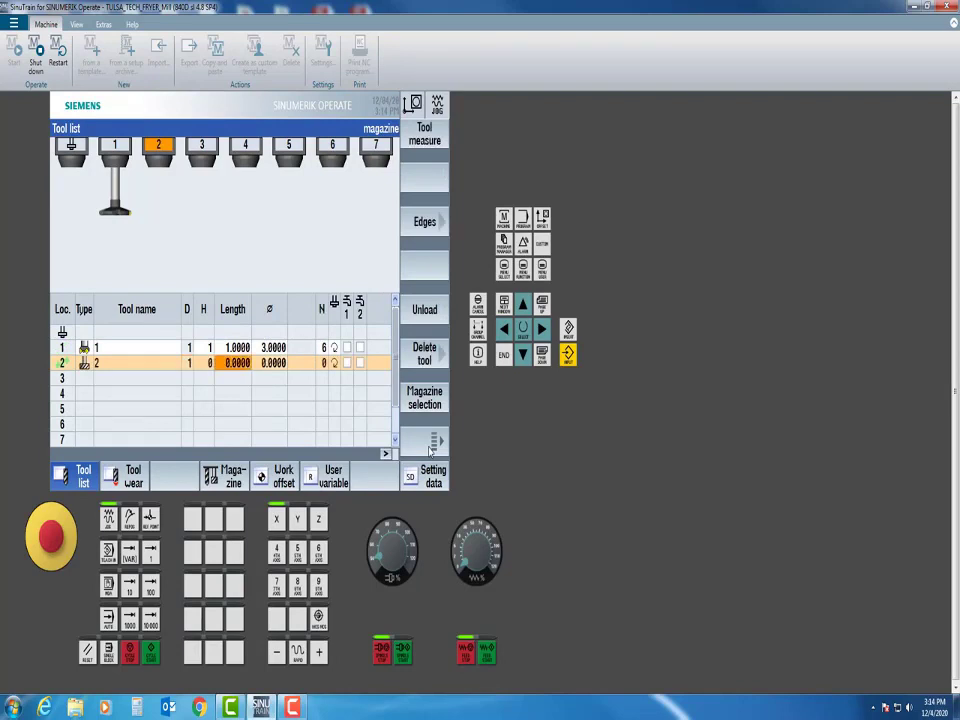
{"action": "type", "text": "2"}
{"action": "key", "text": "Return"}
{"action": "key", "text": "Left"}
{"action": "key", "text": "Left"}
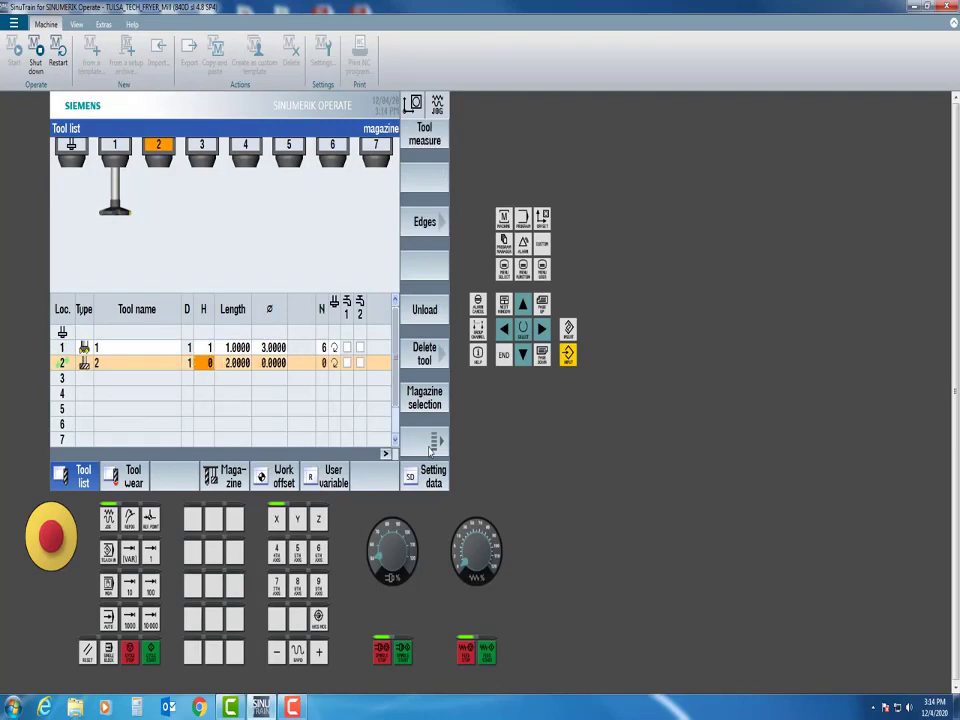
- Set the H number of the end mill in location 2 to 2 and its length to 1
{"action": "type", "text": "2"}
{"action": "key", "text": "Return"}
{"action": "key", "text": "Left"}
{"action": "type", "text": "1"}
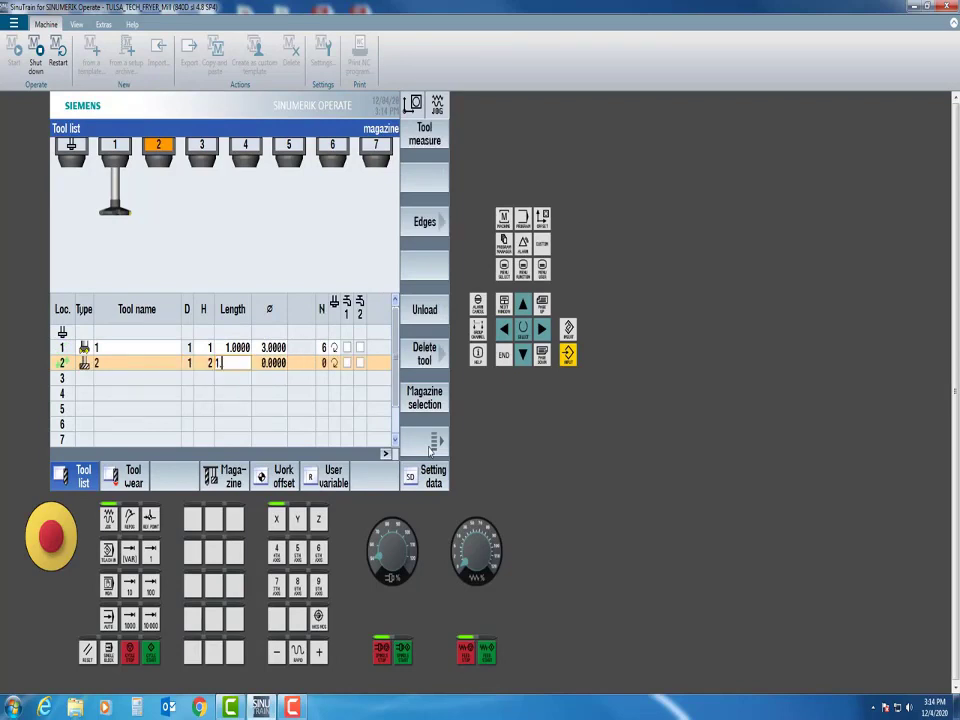
{"action": "key", "text": "Return"}
- Set the diameter of the end mill in location 2 to 0.5 and its number of teeth to 2
{"action": "type", "text": ".5"}
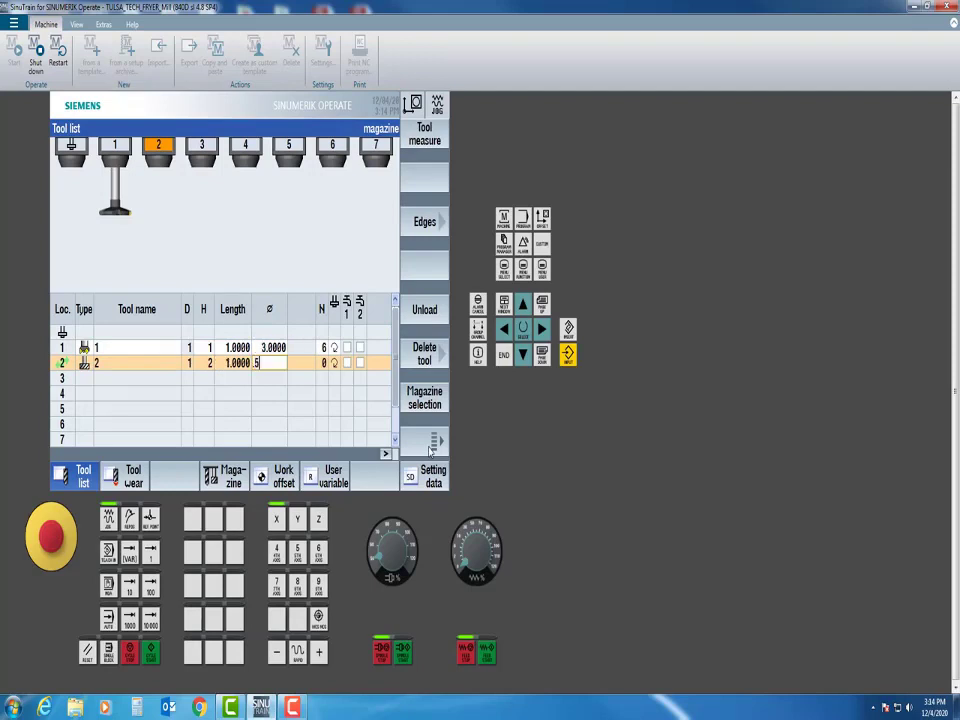
{"action": "key", "text": "Return"}
{"action": "key", "text": "Right"}
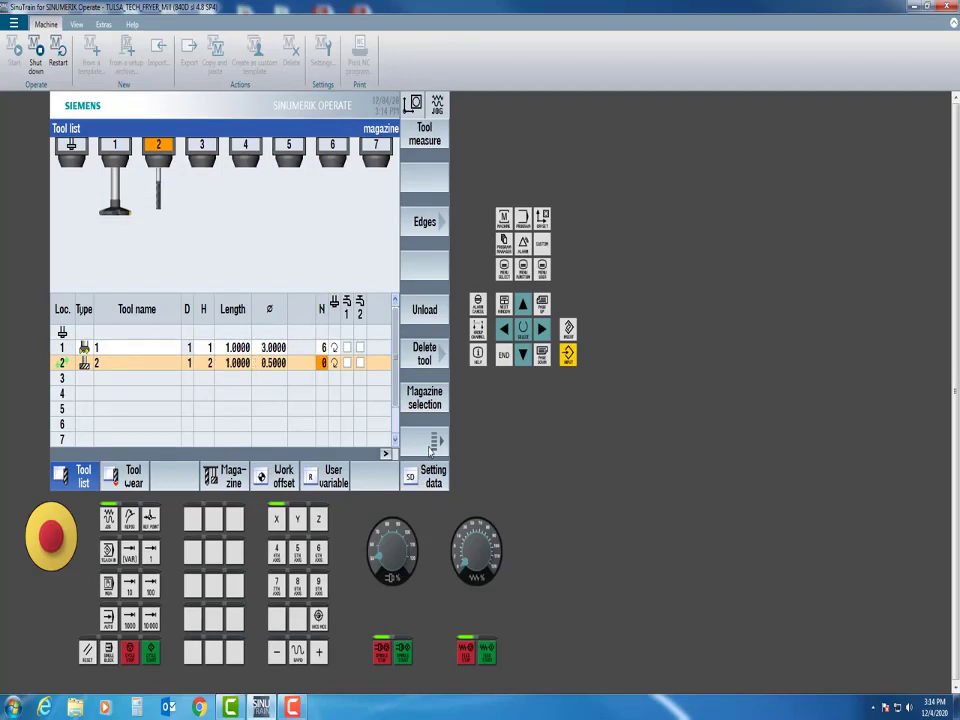
{"action": "type", "text": "2"}
{"action": "key", "text": "Return"}
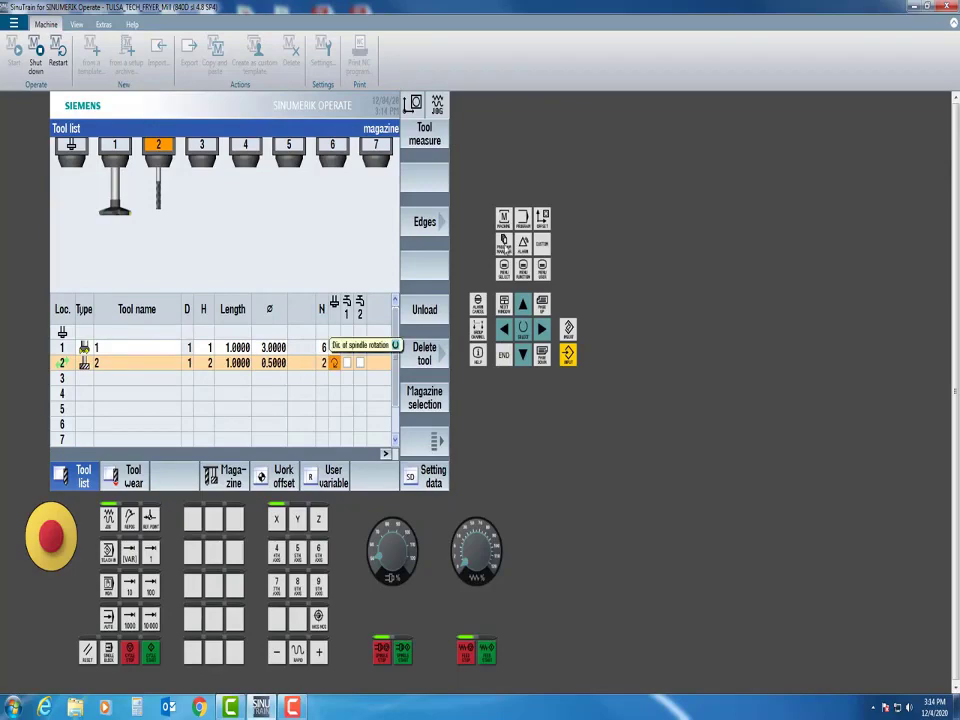
- Check the sample mill program for TOOL3 and create a new end mill (type 120) in magazine location 3
{"action": "left_click", "coordinate": [504, 243]}
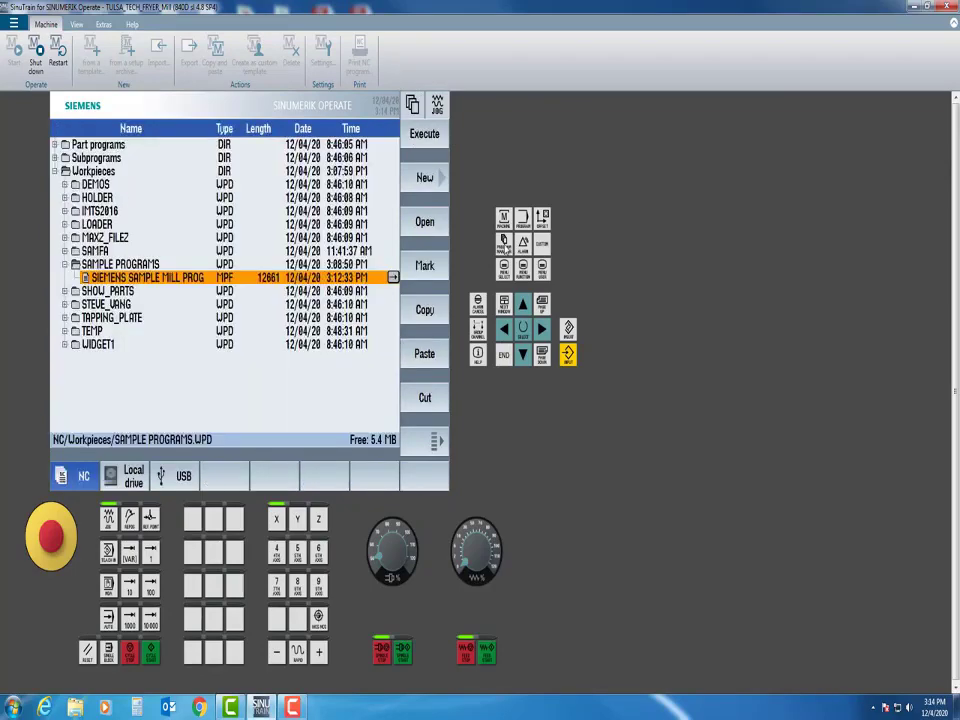
{"action": "key", "text": "Return"}
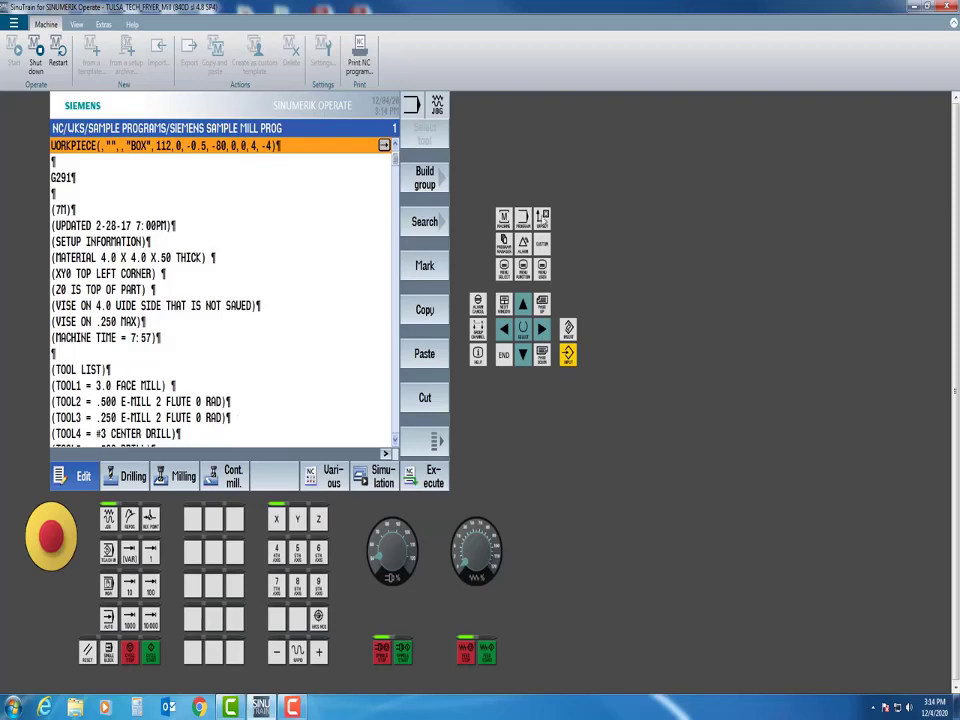
{"action": "left_click", "coordinate": [542, 218]}
{"action": "key", "text": "Down"}
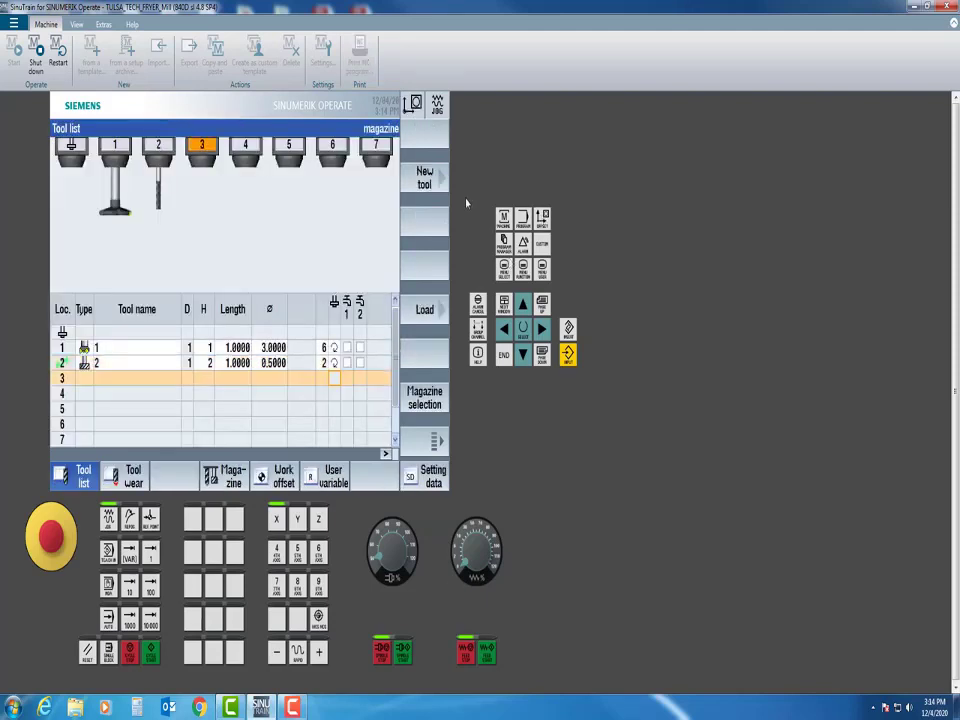
{"action": "left_click", "coordinate": [420, 180]}
{"action": "key", "text": "Down"}
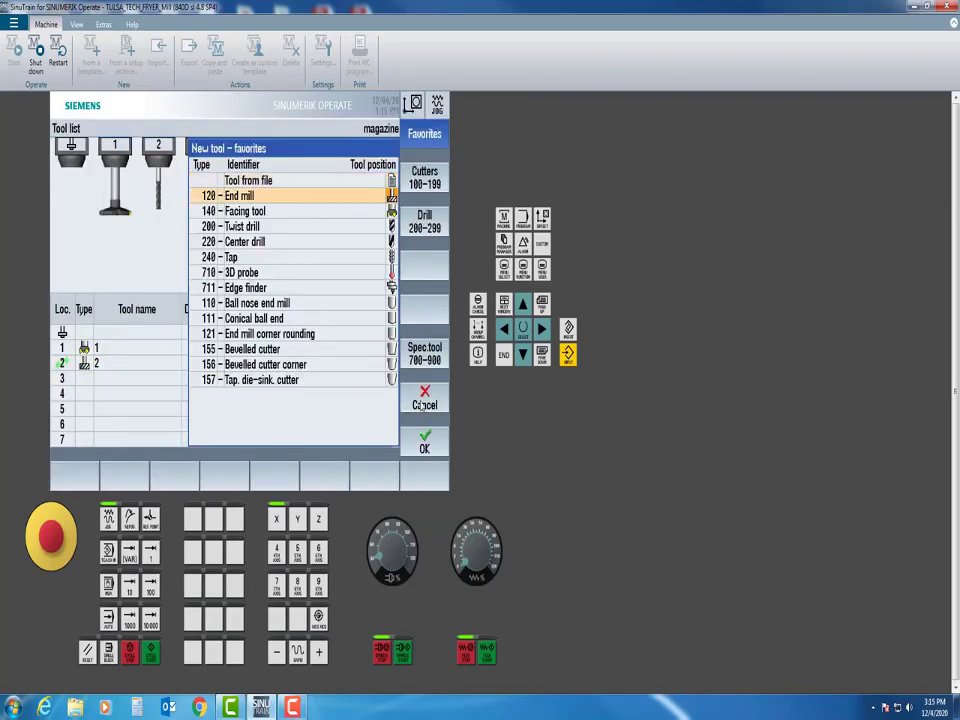
{"action": "left_click", "coordinate": [426, 443]}
- Rename the new end mill in location 3 as 3
{"action": "key", "text": "BackSpace"}
{"action": "key", "text": "BackSpace"}
{"action": "key", "text": "BackSpace"}
{"action": "key", "text": "BackSpace"}
{"action": "key", "text": "BackSpace"}
{"action": "key", "text": "BackSpace"}
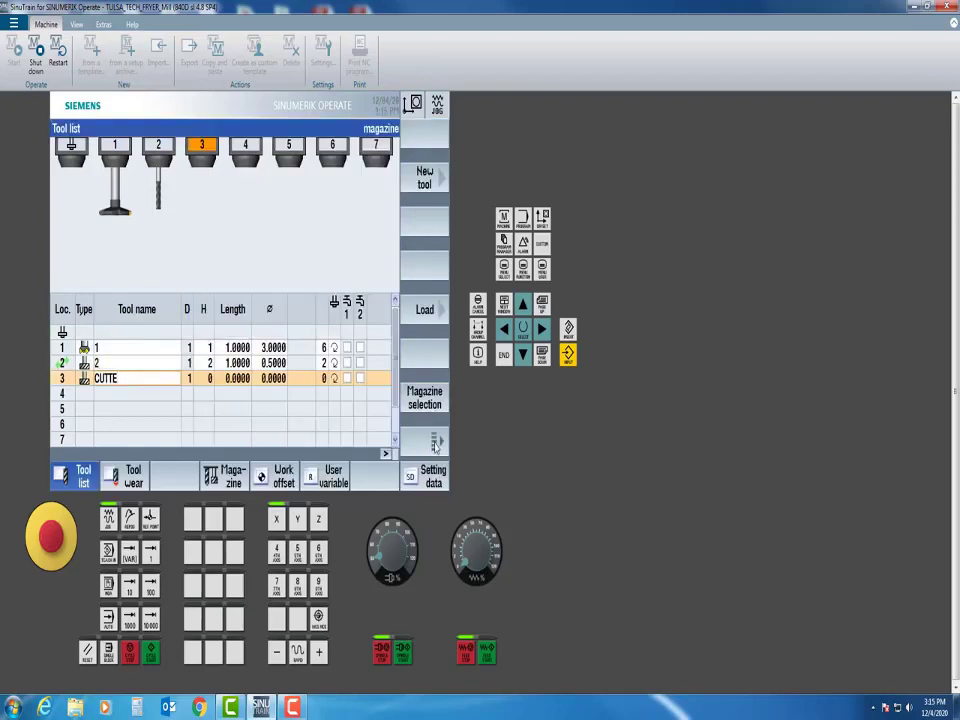
{"action": "type", "text": "3"}
{"action": "key", "text": "Return"}
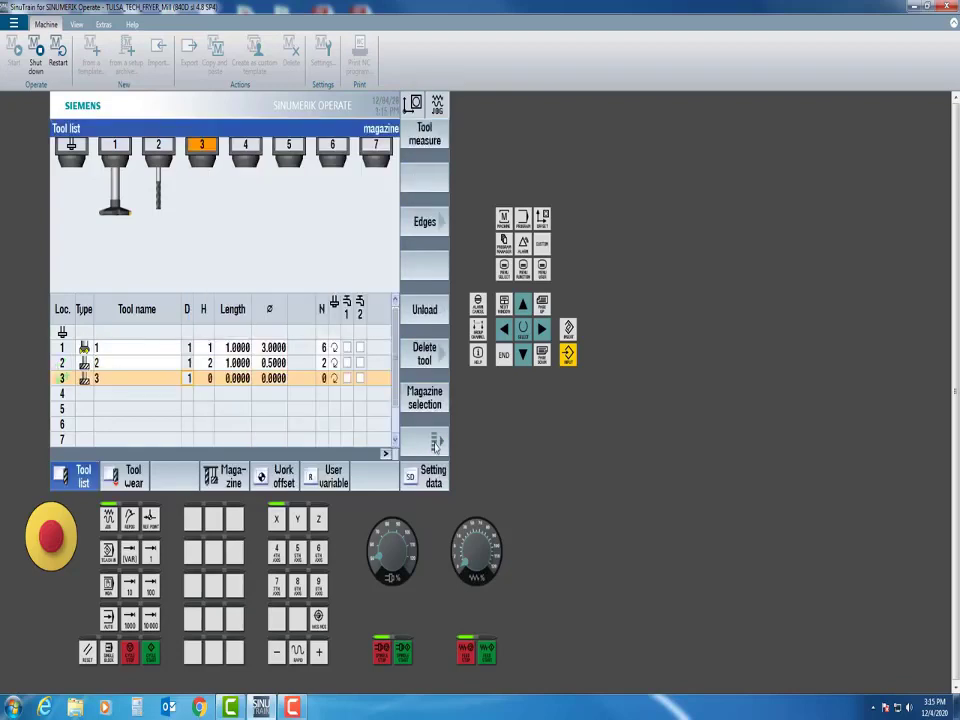
- Set the location 3 end mill's H number to 3, its length to 1 and its diameter to 0.25
{"action": "type", "text": "3"}
{"action": "key", "text": "Return"}
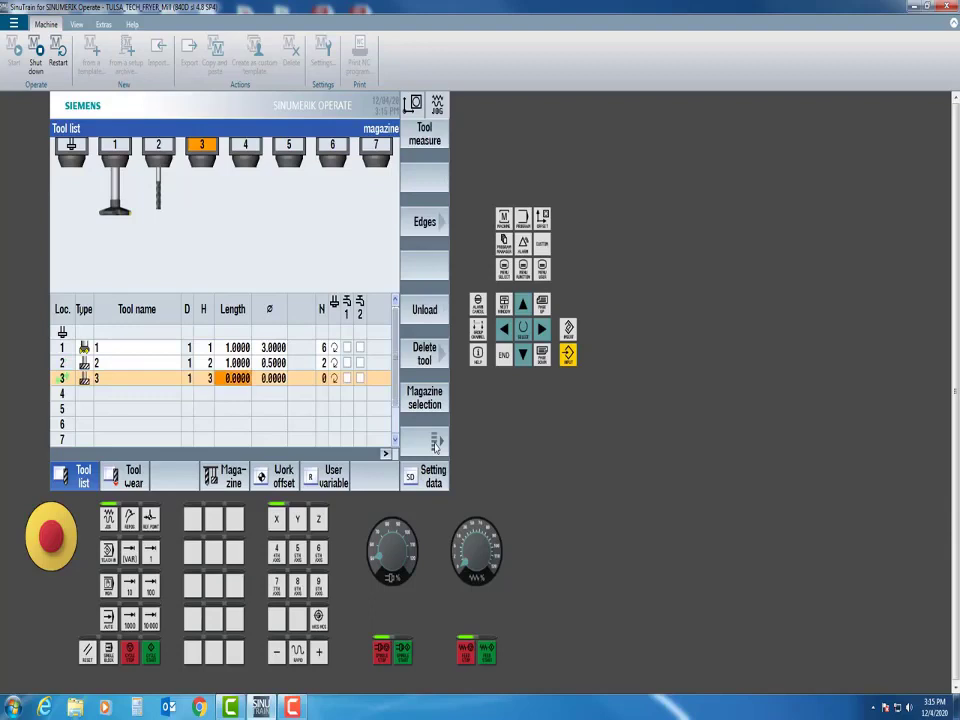
{"action": "type", "text": "1"}
{"action": "key", "text": "Return"}
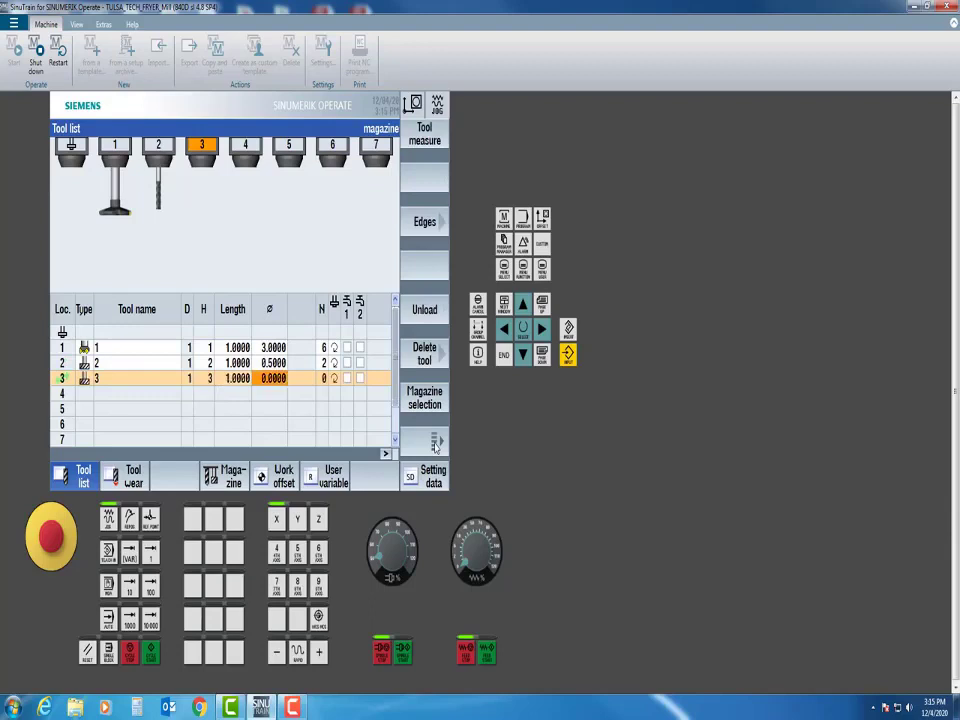
{"action": "type", "text": ".25"}
{"action": "key", "text": "Return"}
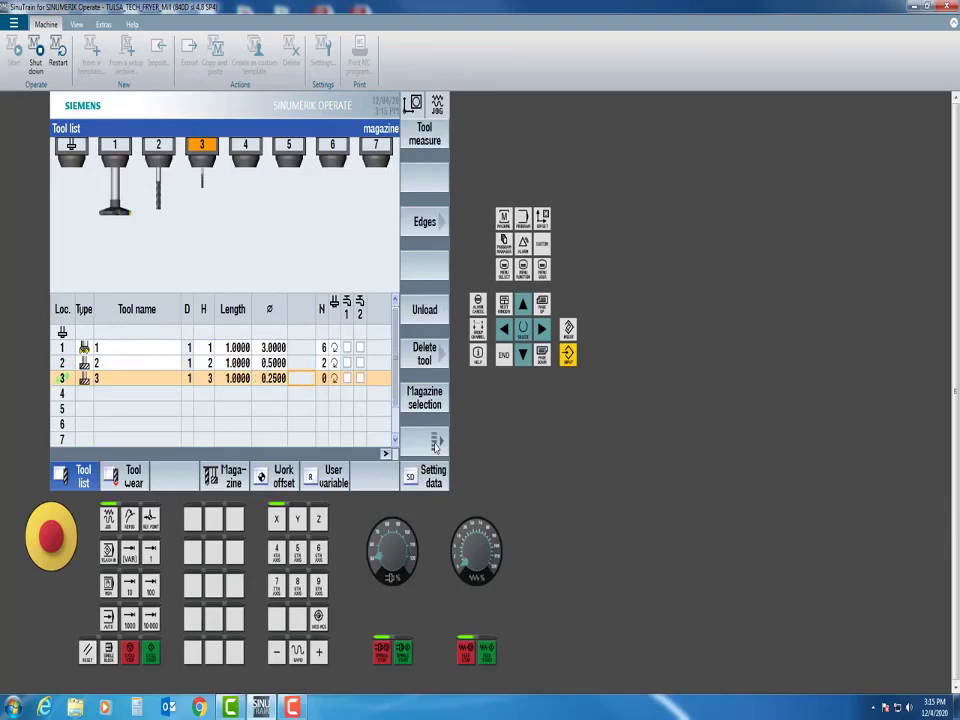
- Check the sample mill program for TOOL4 and create a new center drill (type 220) in magazine location 4
{"action": "left_click", "coordinate": [502, 243]}
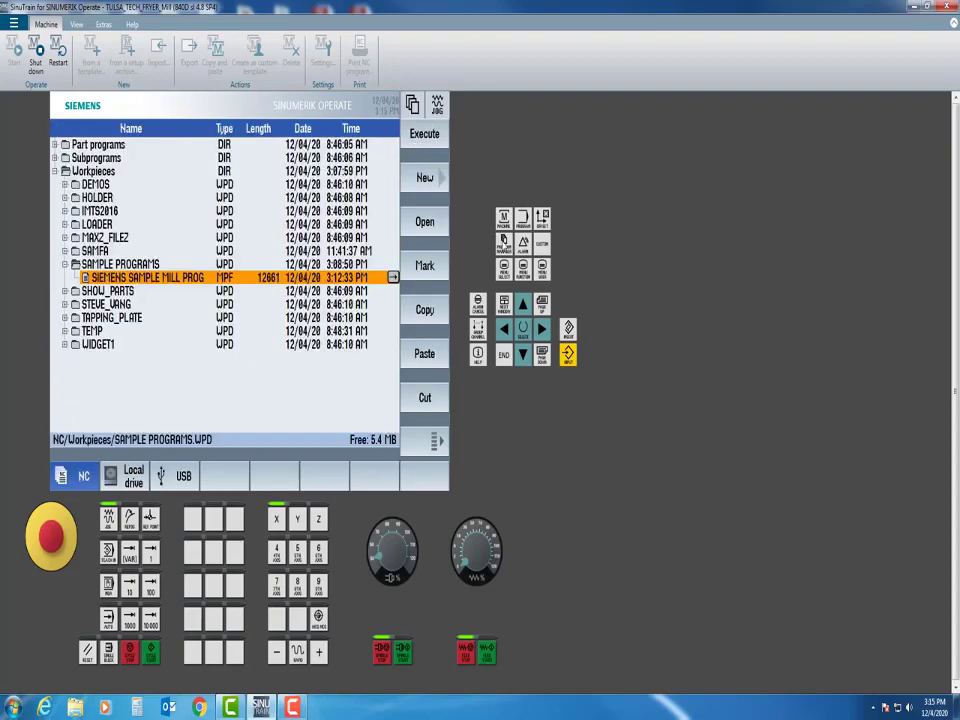
{"action": "key", "text": "Return"}
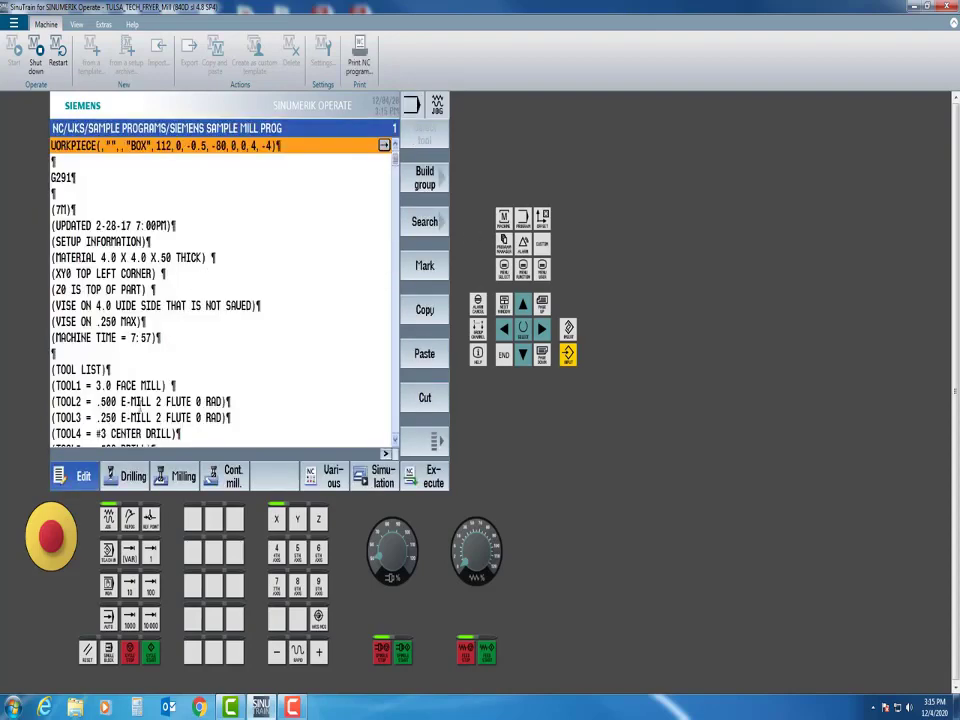
{"action": "scroll", "coordinate": [172, 292], "scroll_direction": "down", "scroll_amount": 2}
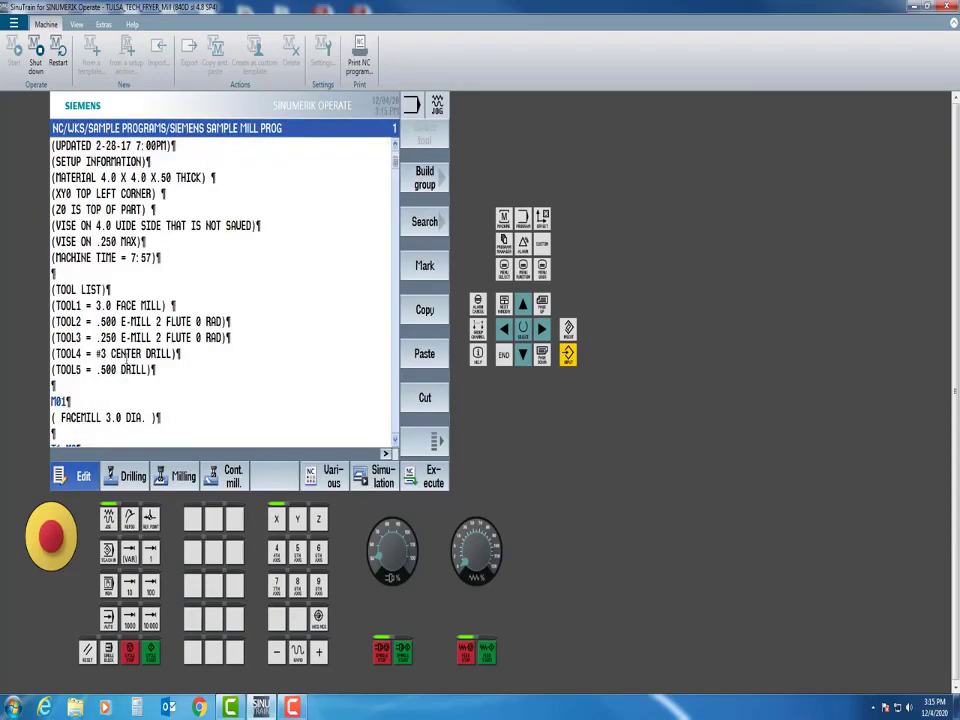
{"action": "left_click", "coordinate": [540, 222]}
{"action": "key", "text": "Down"}
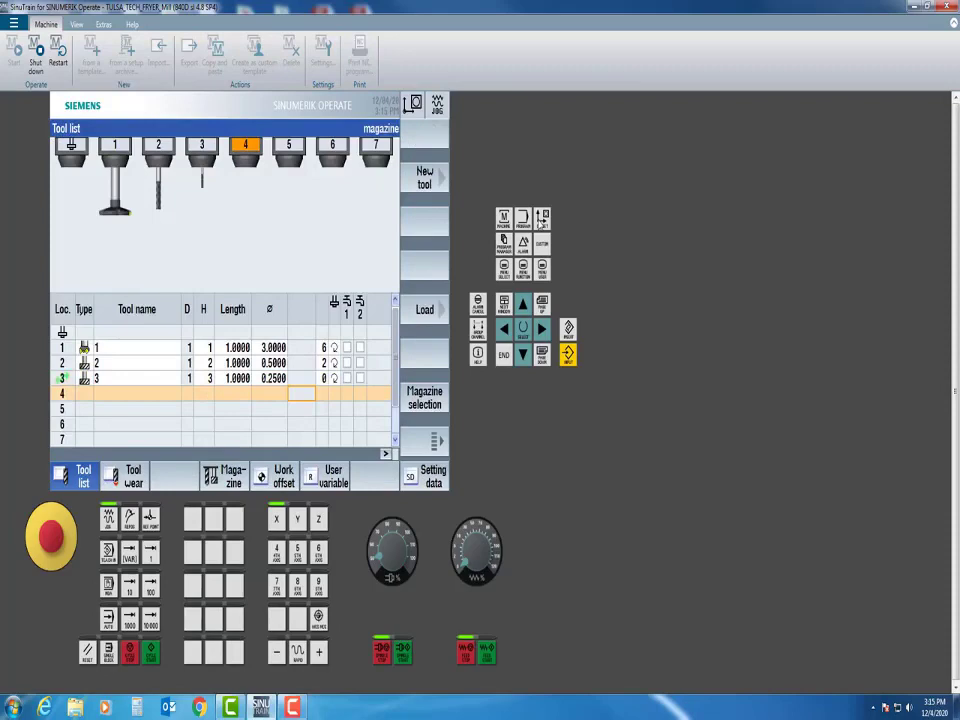
{"action": "left_click", "coordinate": [433, 176]}
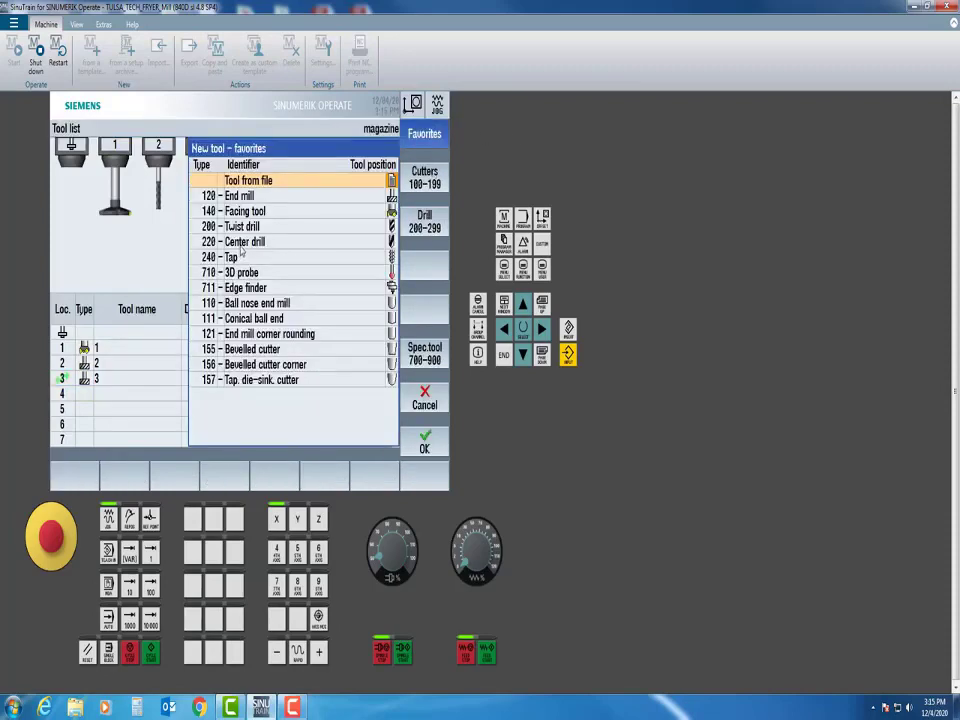
{"action": "left_click", "coordinate": [240, 246]}
{"action": "left_click", "coordinate": [422, 439]}
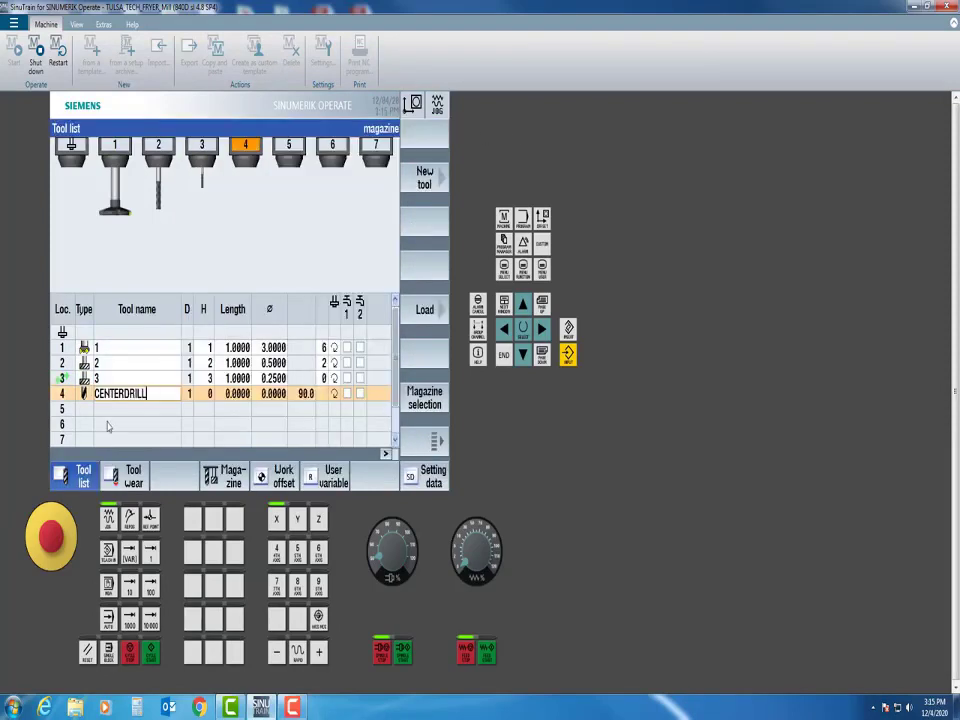
- Rename the new center drill in location 4 as 4
{"action": "key", "text": "BackSpace"}
{"action": "key", "text": "BackSpace"}
{"action": "key", "text": "BackSpace"}
{"action": "key", "text": "BackSpace"}
{"action": "key", "text": "BackSpace"}
{"action": "key", "text": "BackSpace"}
{"action": "key", "text": "BackSpace"}
{"action": "key", "text": "BackSpace"}
{"action": "key", "text": "BackSpace"}
{"action": "key", "text": "BackSpace"}
{"action": "key", "text": "BackSpace"}
{"action": "type", "text": "4"}
{"action": "key", "text": "Return"}
- Set the location 4 center drill's H number to 4, its length to 1 and its diameter to 0.25
{"action": "type", "text": "4"}
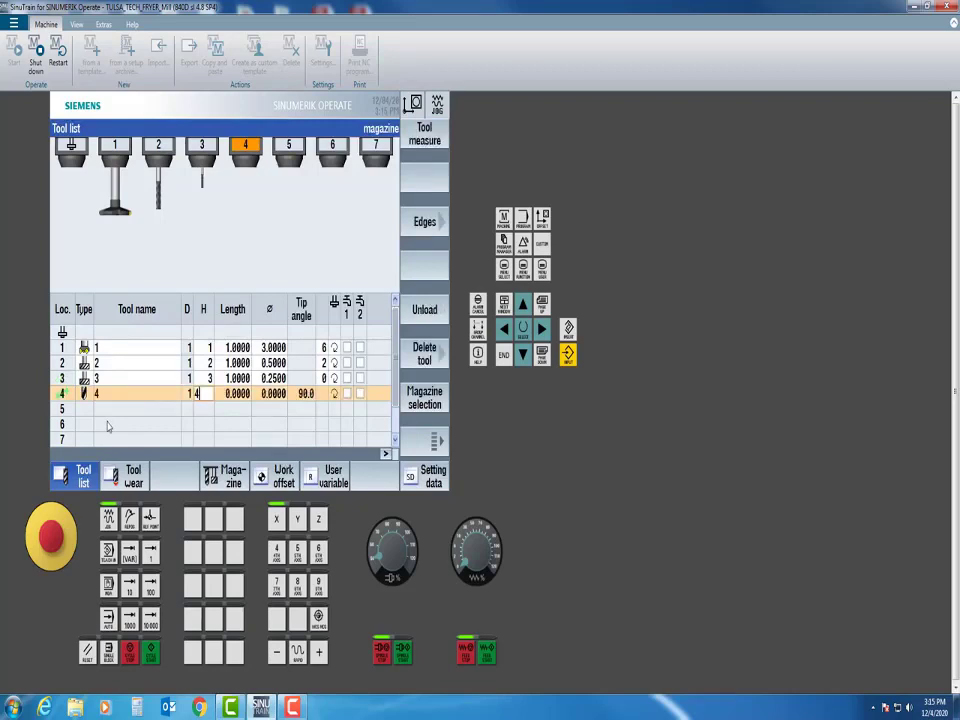
{"action": "key", "text": "Return"}
{"action": "type", "text": "1"}
{"action": "key", "text": "Return"}
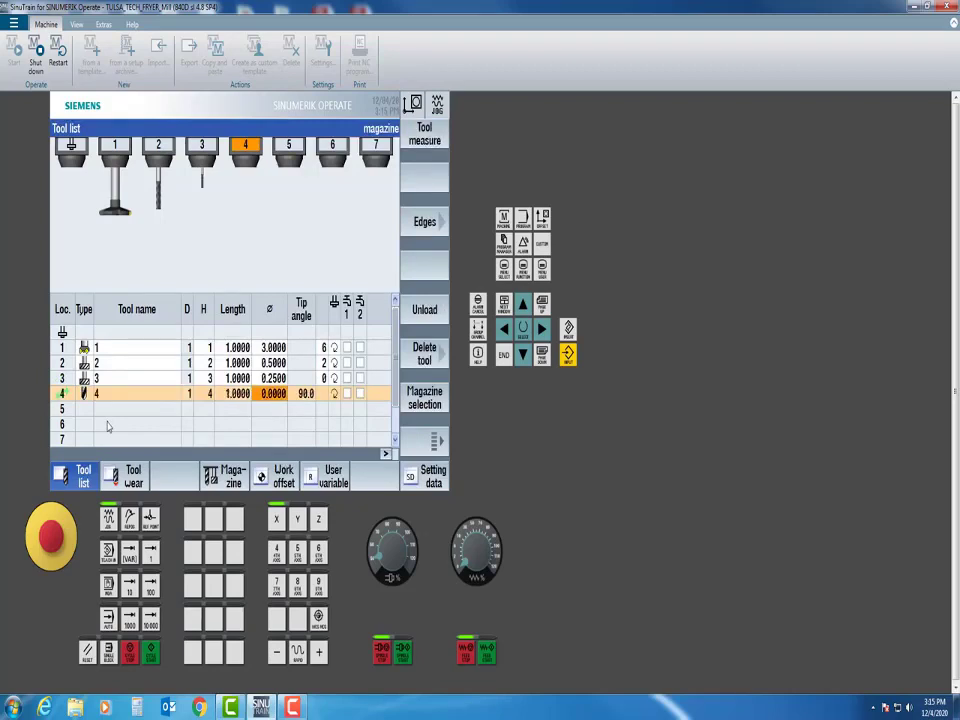
{"action": "type", "text": ".25"}
{"action": "key", "text": "Return"}
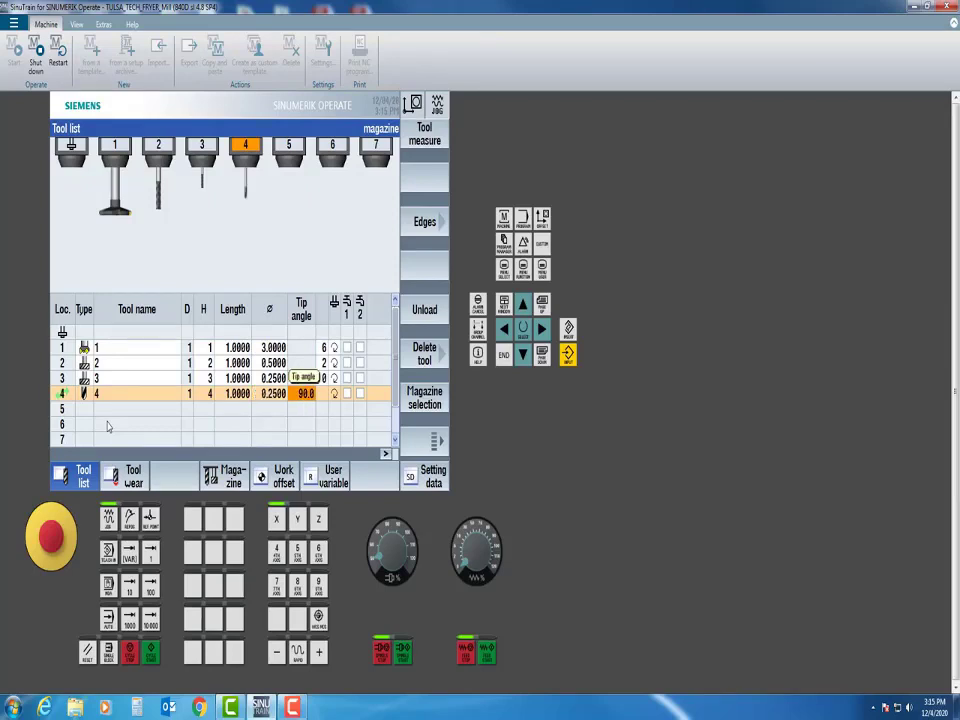
- Create a new twist drill (type 200) in magazine location 5
{"action": "key", "text": "Down"}
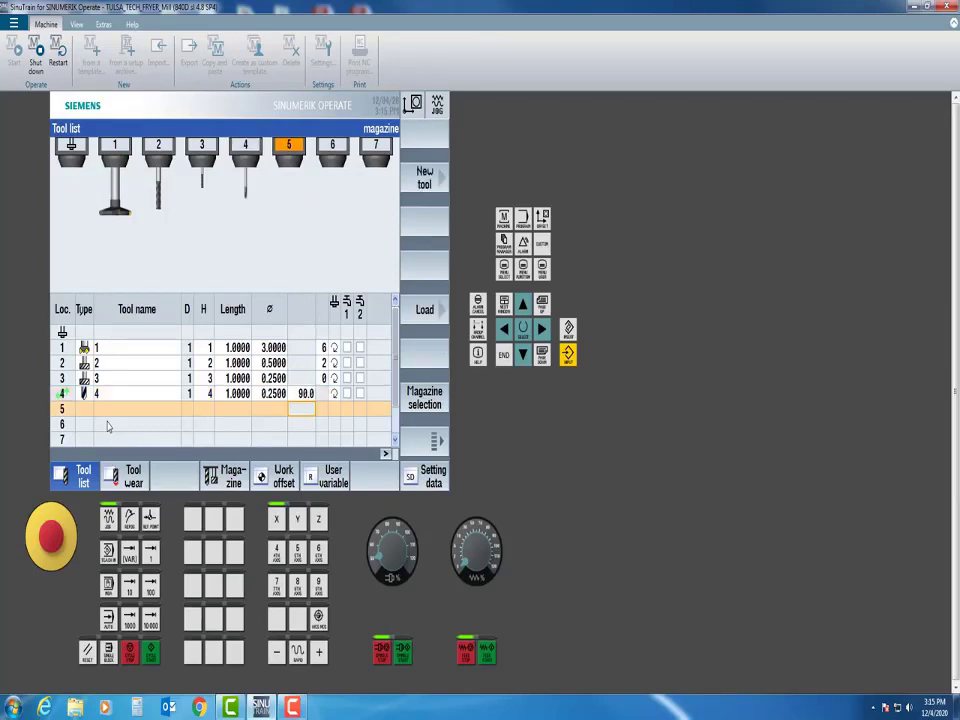
{"action": "left_click", "coordinate": [419, 182]}
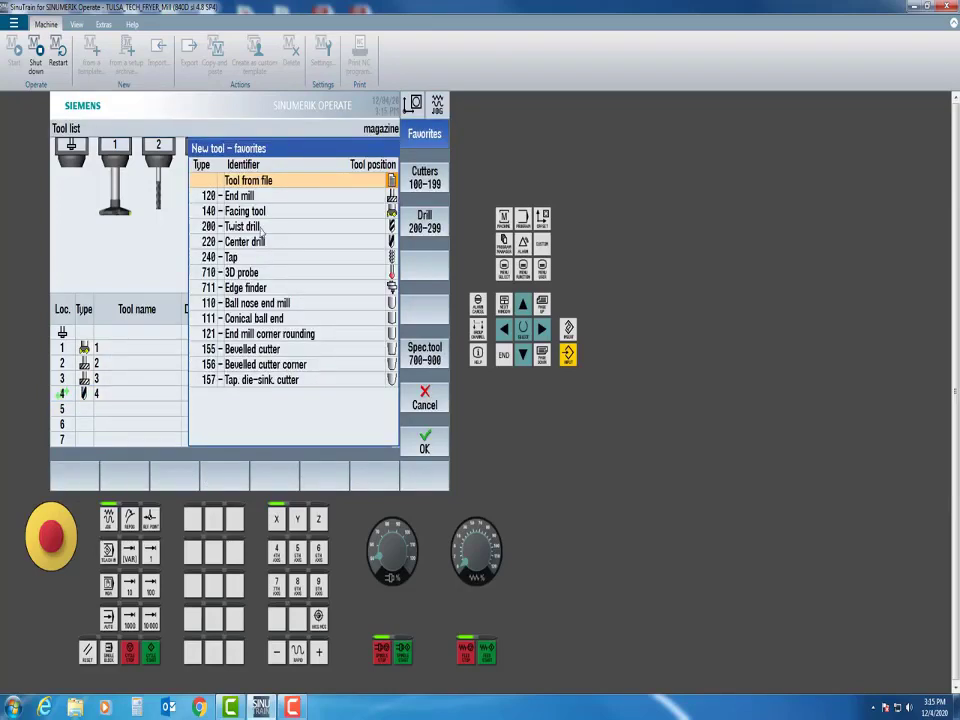
{"action": "left_click", "coordinate": [299, 226]}
{"action": "left_click", "coordinate": [425, 448]}
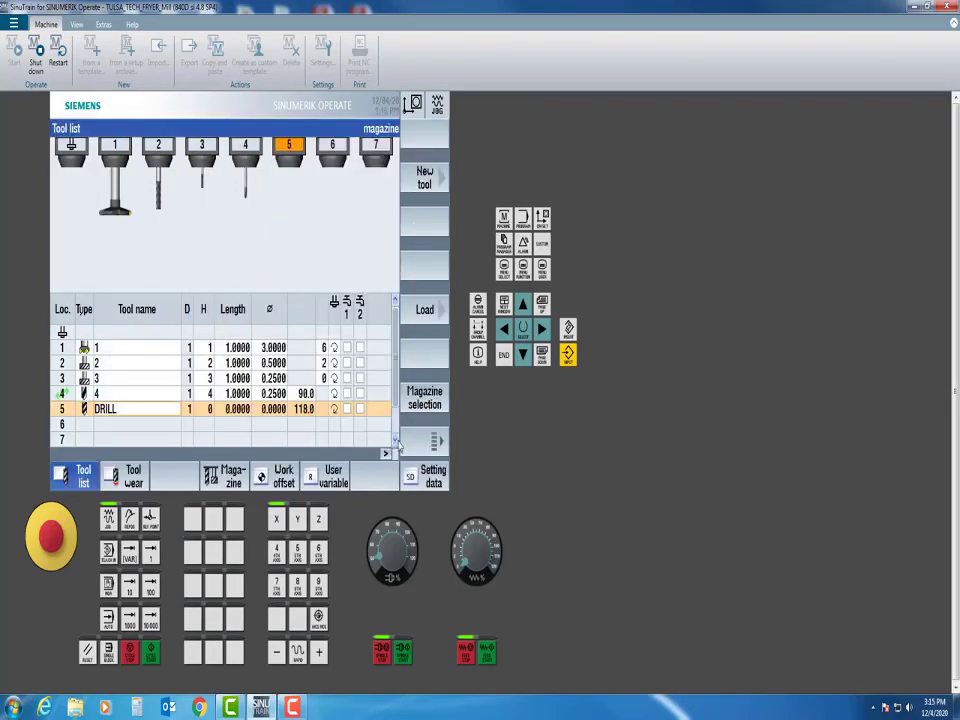
- Rename the new twist drill in location 5 as 5
{"action": "key", "text": "BackSpace"}
{"action": "key", "text": "BackSpace"}
{"action": "key", "text": "BackSpace"}
{"action": "key", "text": "BackSpace"}
{"action": "key", "text": "BackSpace"}
{"action": "type", "text": "5"}
{"action": "key", "text": "Return"}
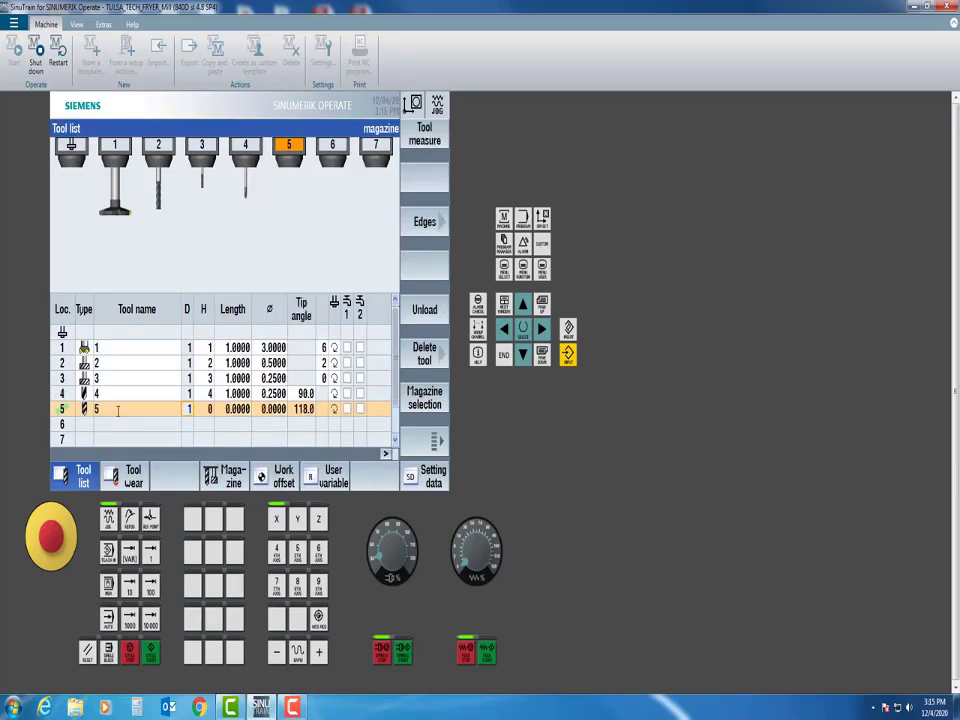
- Set the location 5 twist drill's H number to 5, its length to 1 and its diameter to 0.5
{"action": "type", "text": "5"}
{"action": "key", "text": "Return"}
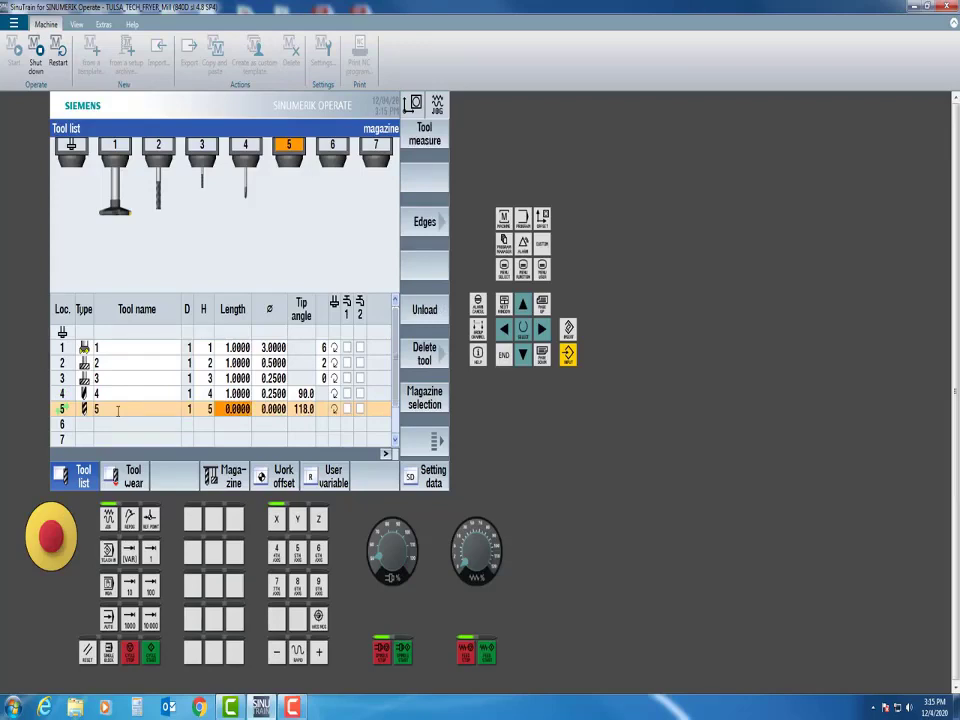
{"action": "type", "text": "1"}
{"action": "key", "text": "Return"}
{"action": "type", "text": ".5"}
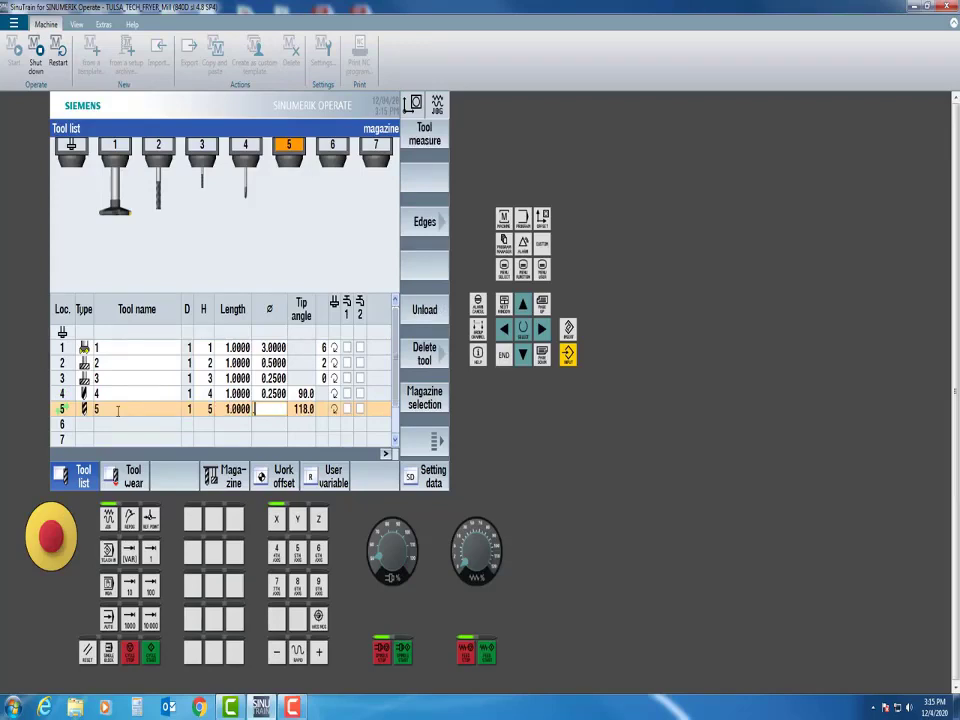
{"action": "key", "text": "Return"}
{"action": "key", "text": "Left"}
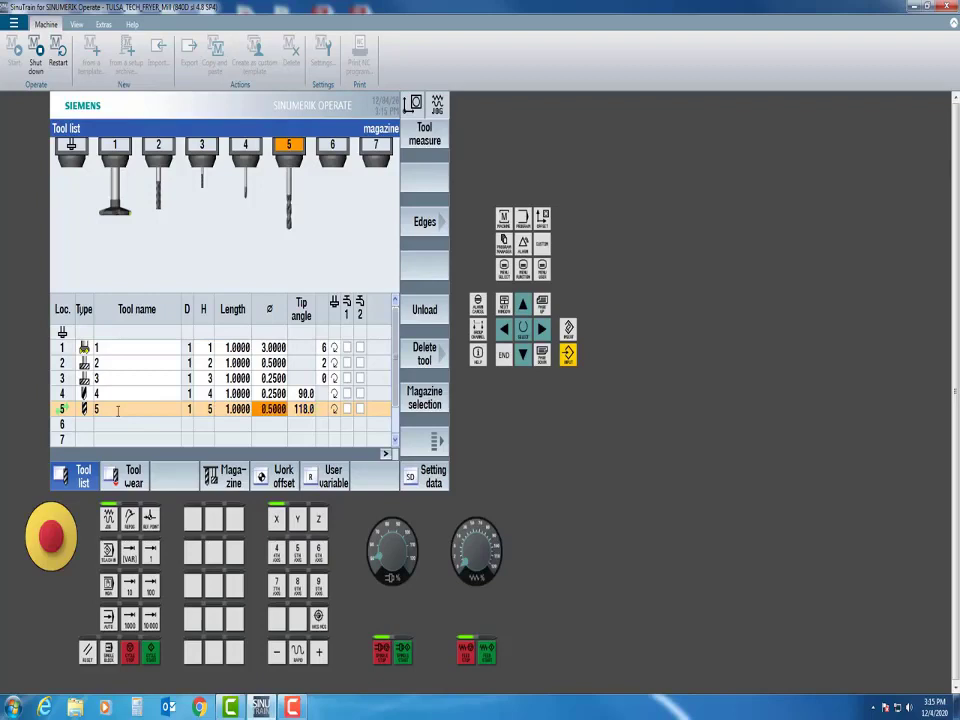
- Review the entries of all five tools in the tool list, from location 1 to location 5
{"action": "key", "text": "Up"}
{"action": "key", "text": "Up"}
{"action": "key", "text": "Up"}
{"action": "key", "text": "Up"}
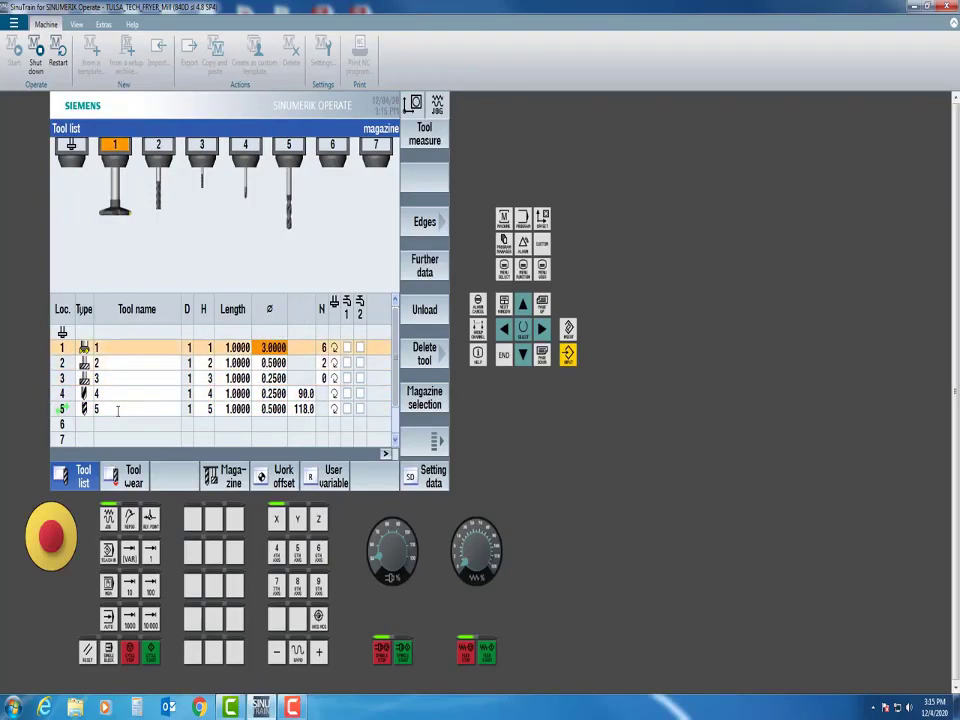
{"action": "key", "text": "Down"}
{"action": "key", "text": "Down"}
{"action": "key", "text": "Down"}
{"action": "key", "text": "Down"}
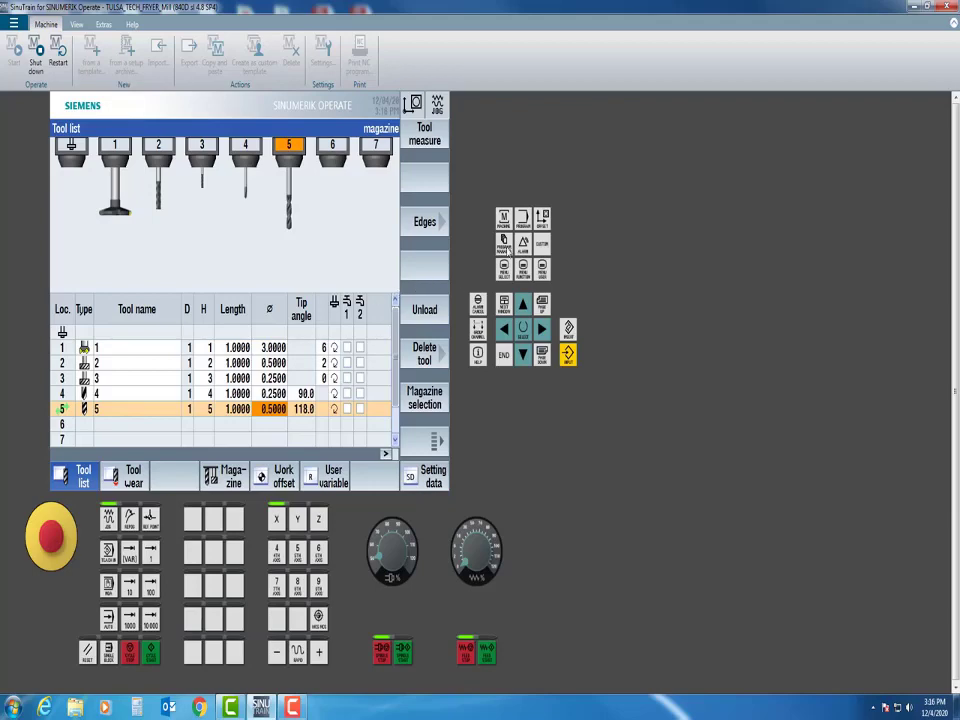
- Open SIEMENS SAMPLE MILL PROG from the SAMPLE PROGRAMS workpiece, run its simulation in top view and pause it during tool 2's cuts
{"action": "left_click", "coordinate": [503, 243]}
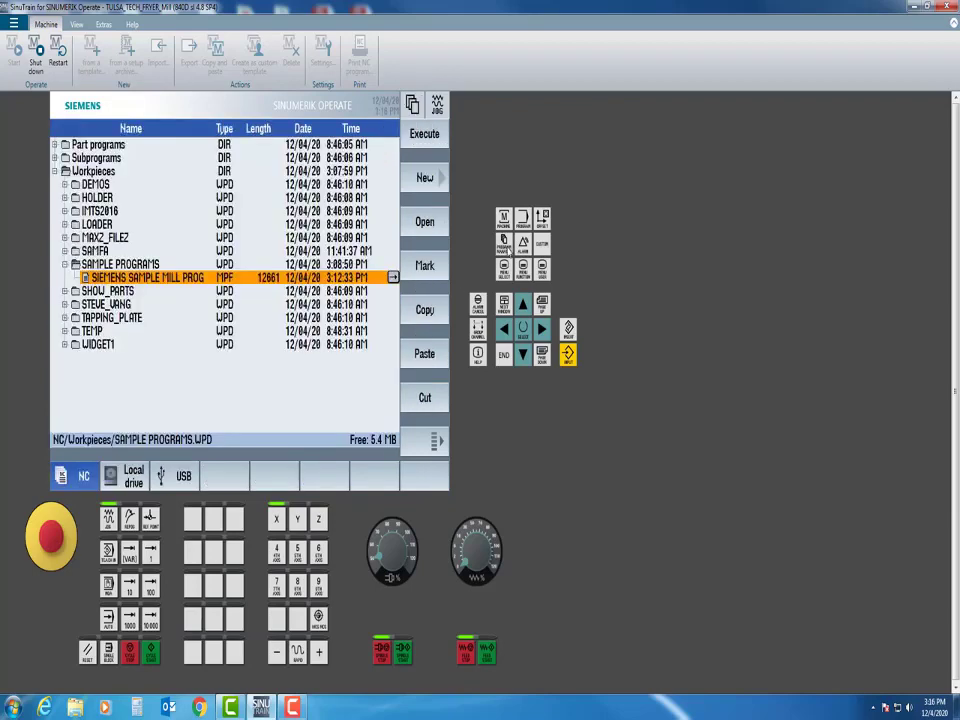
{"action": "key", "text": "Return"}
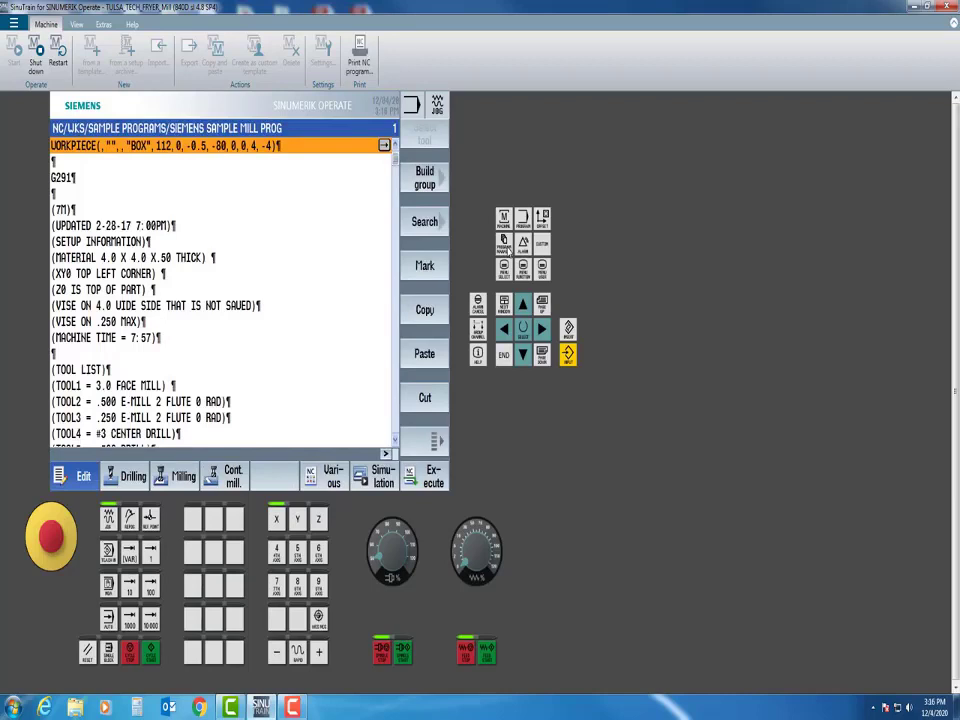
{"action": "left_click", "coordinate": [389, 483]}
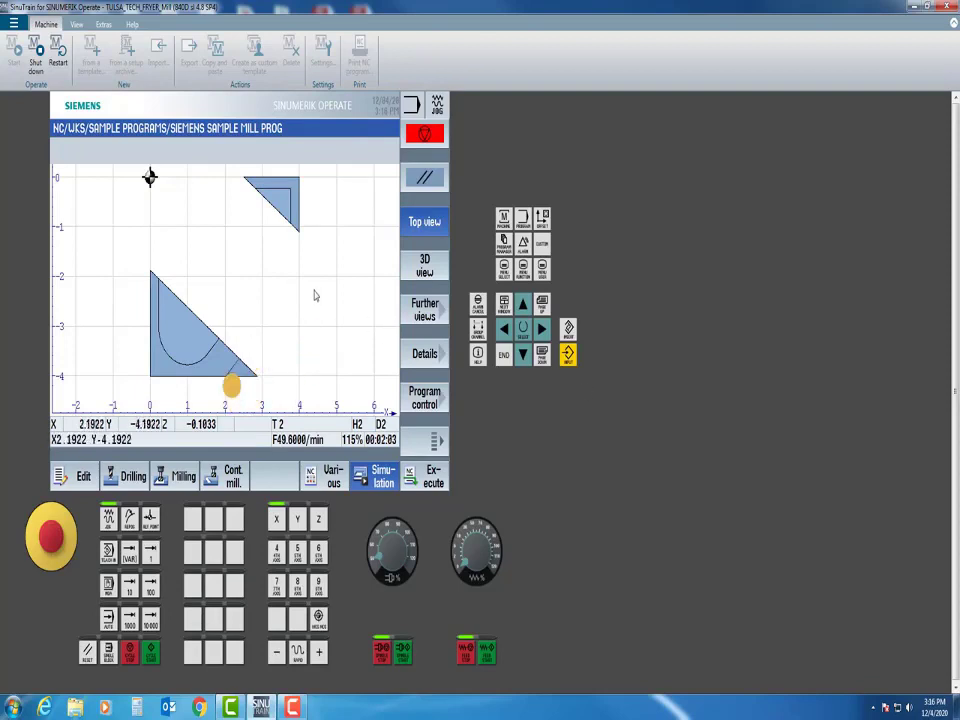
{"action": "left_click", "coordinate": [425, 135]}
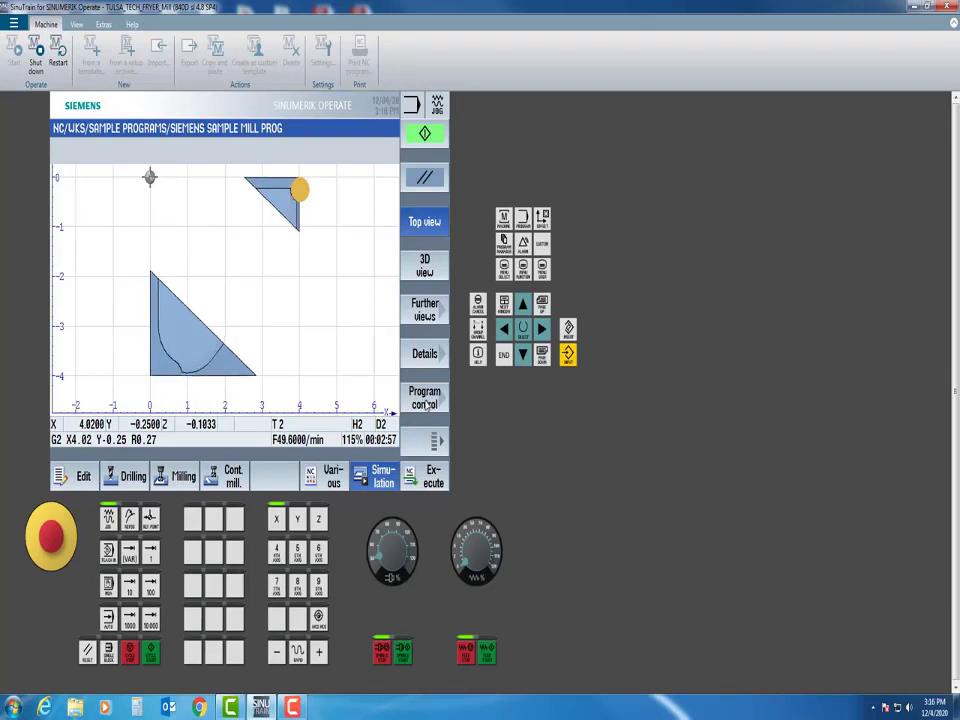
- Turn on single block mode for the simulation and return to the program editor
{"action": "left_click", "coordinate": [428, 401]}
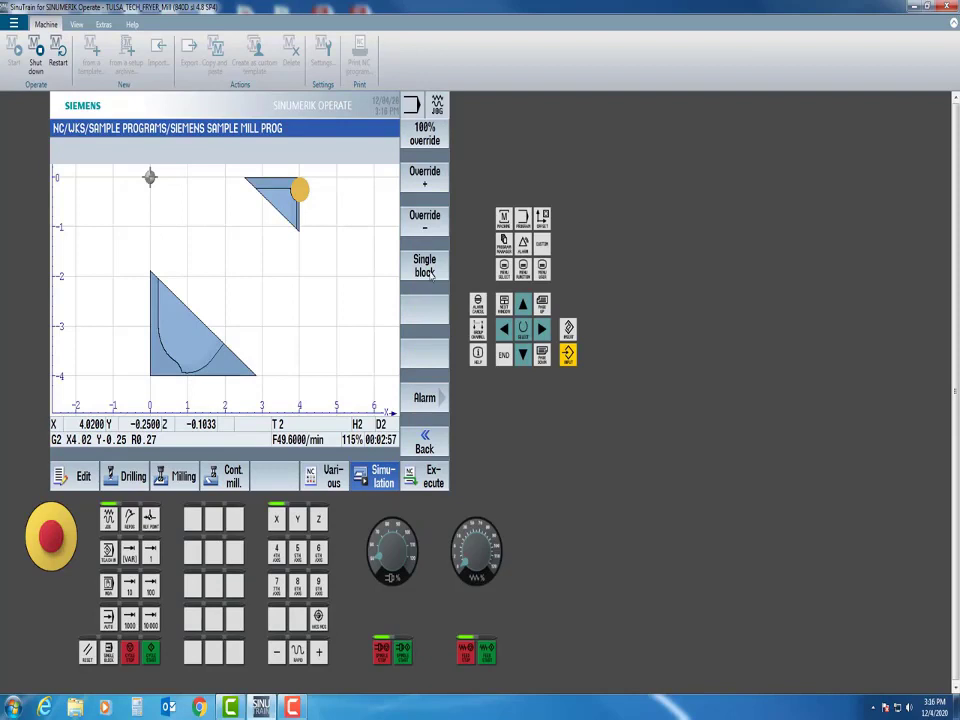
{"action": "left_click", "coordinate": [427, 266]}
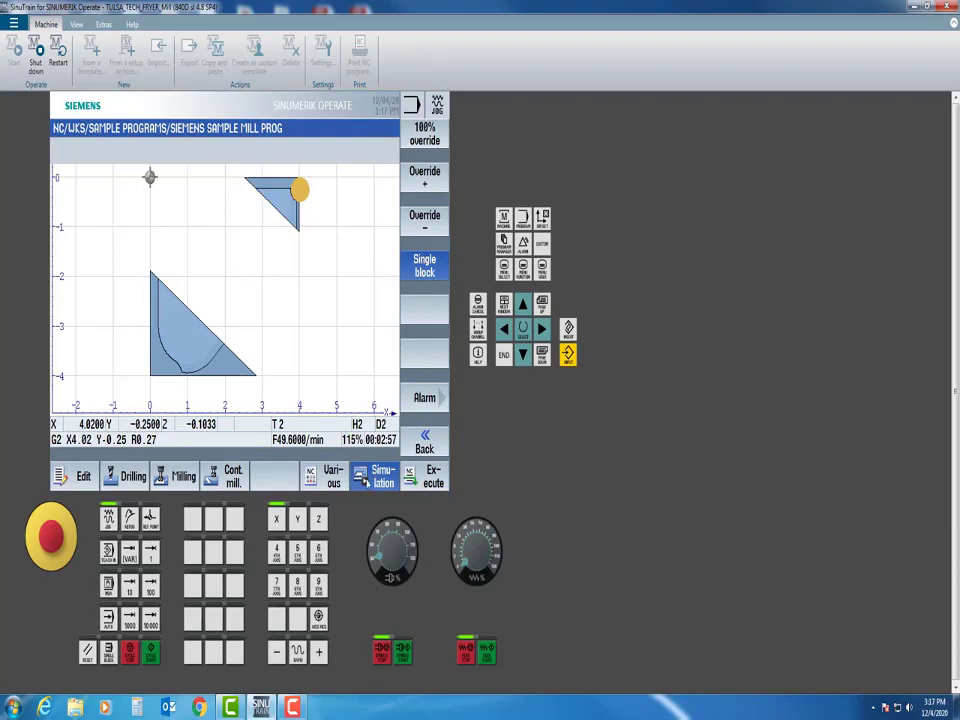
{"action": "left_click", "coordinate": [365, 478]}
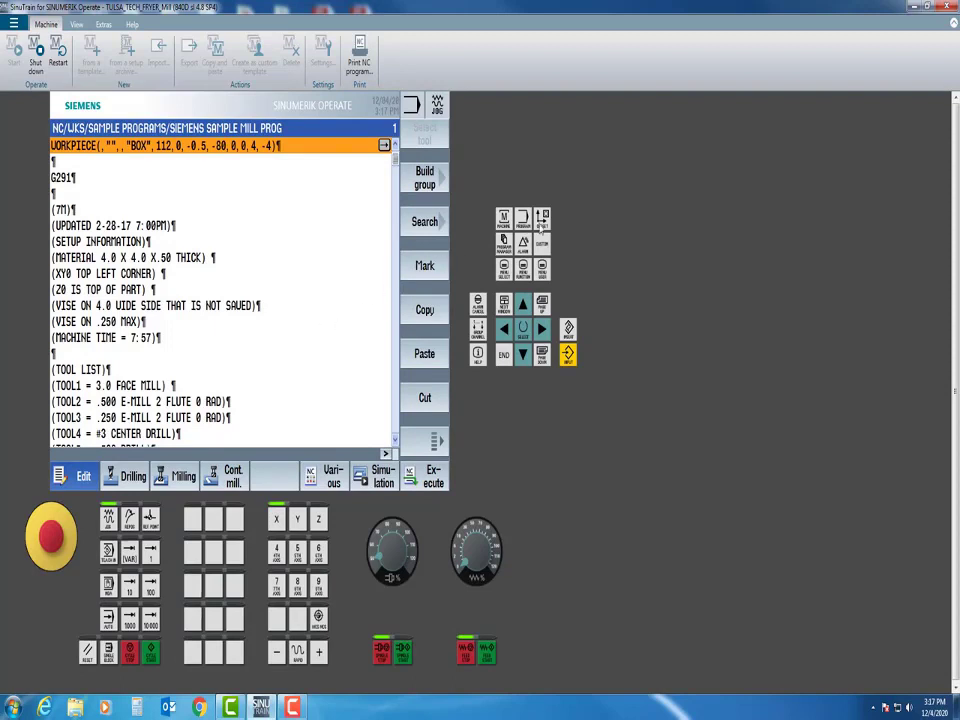
- Set the Z value of the G54 work offset to -10 inches
{"action": "left_click", "coordinate": [542, 218]}
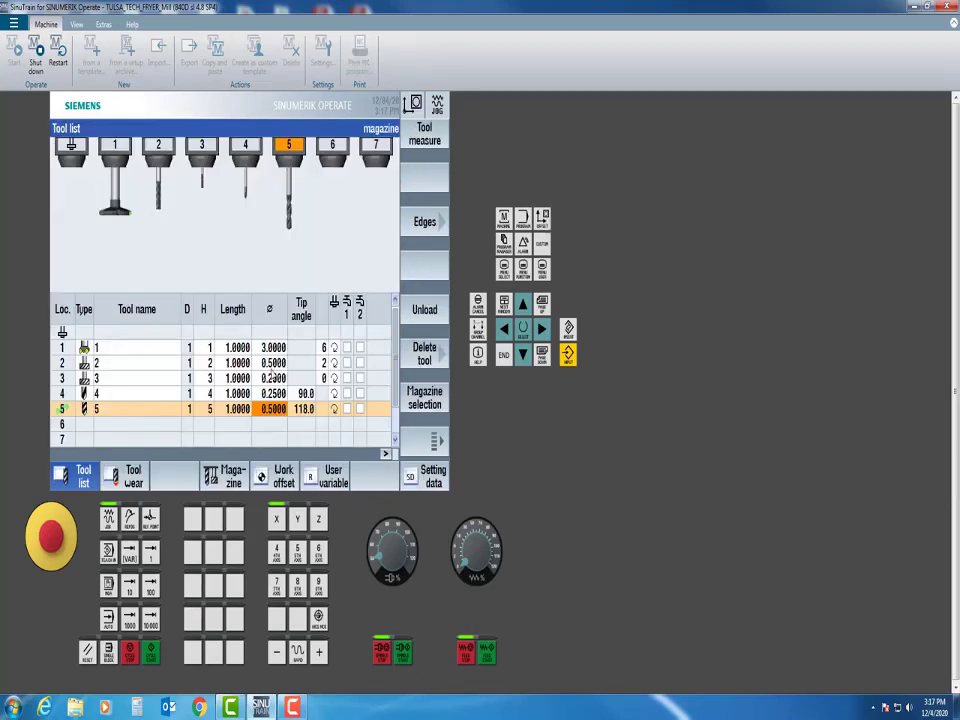
{"action": "left_click", "coordinate": [285, 477]}
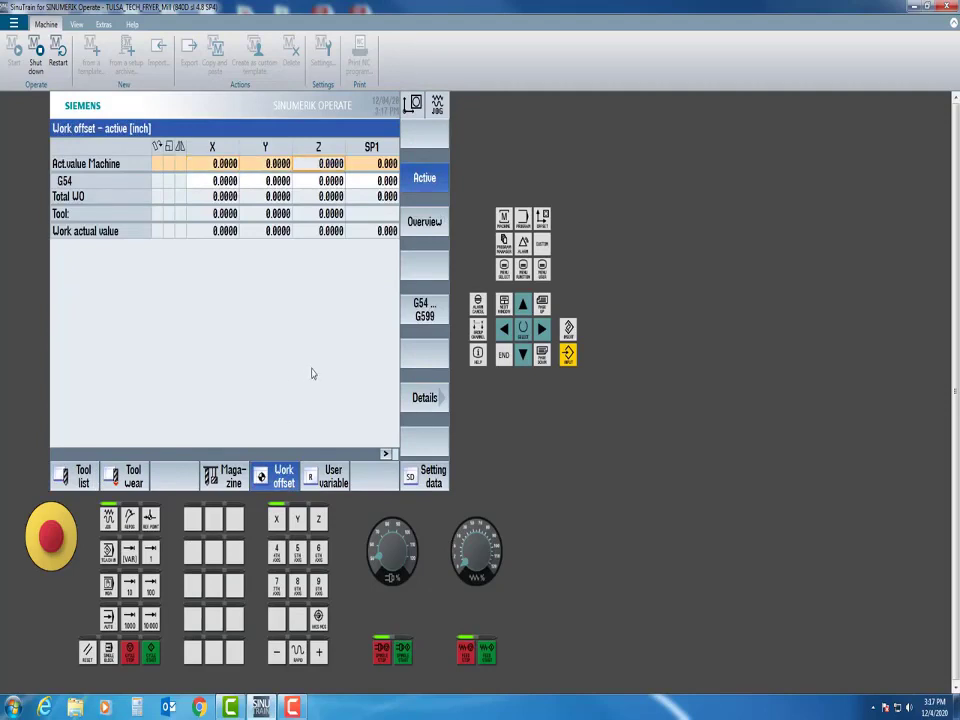
{"action": "key", "text": "Down"}
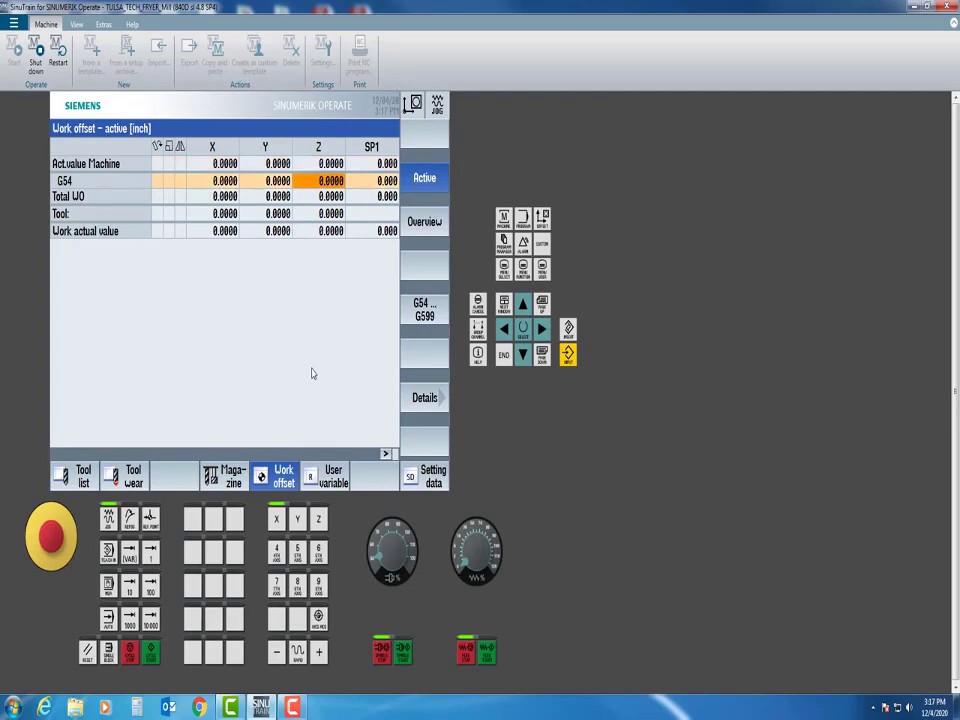
{"action": "type", "text": "-10"}
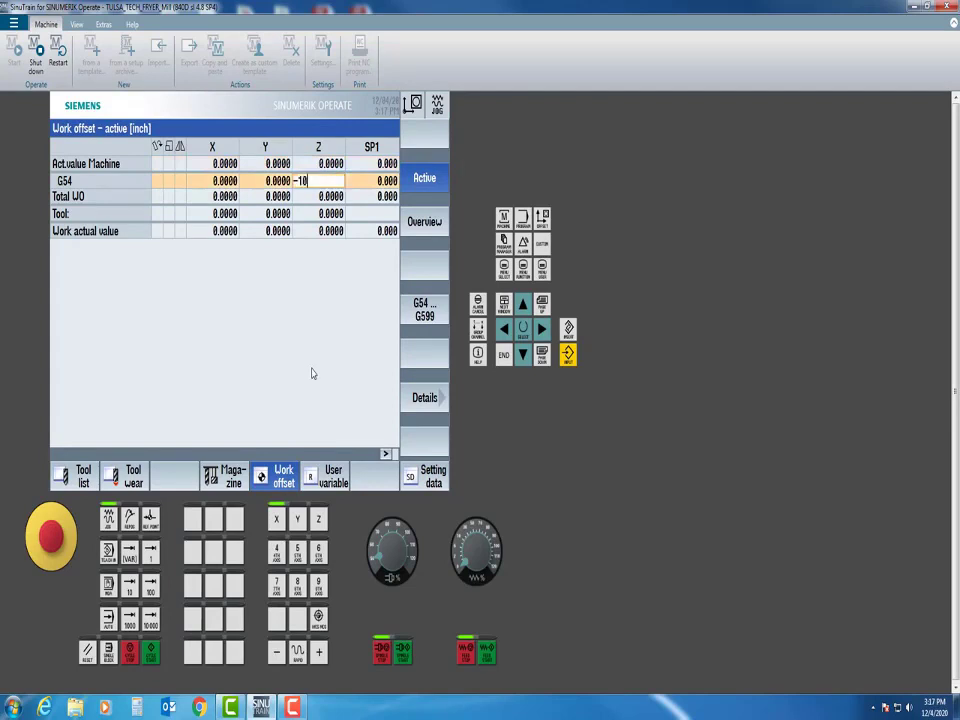
{"action": "key", "text": "Return"}
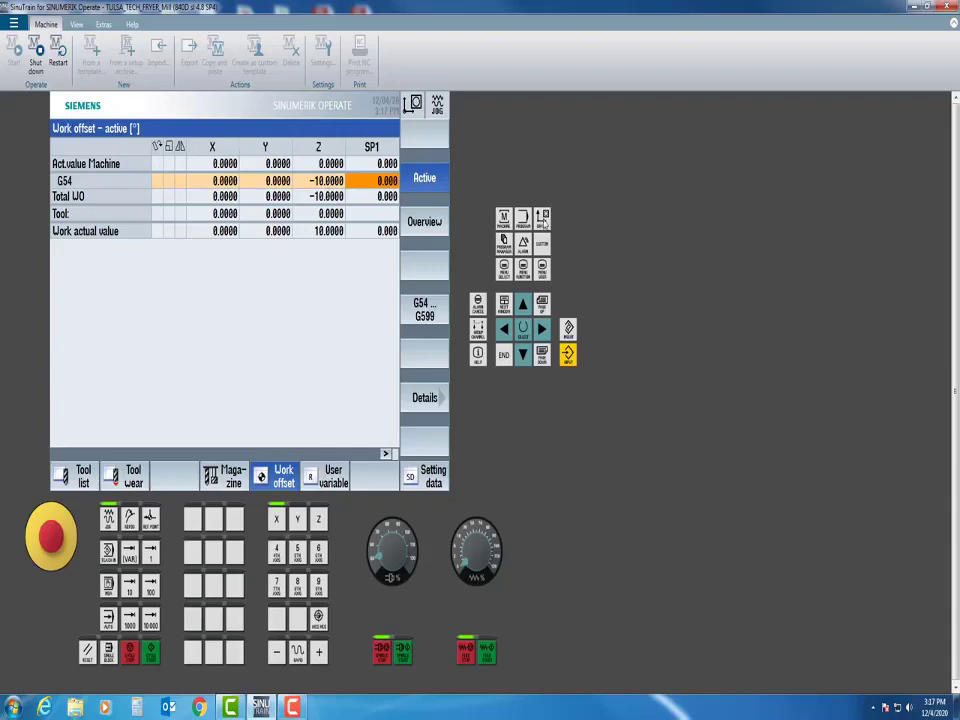
- Reopen the sample mill program and start its simulation in 3D view
{"action": "left_click", "coordinate": [505, 250]}
{"action": "key", "text": "Return"}
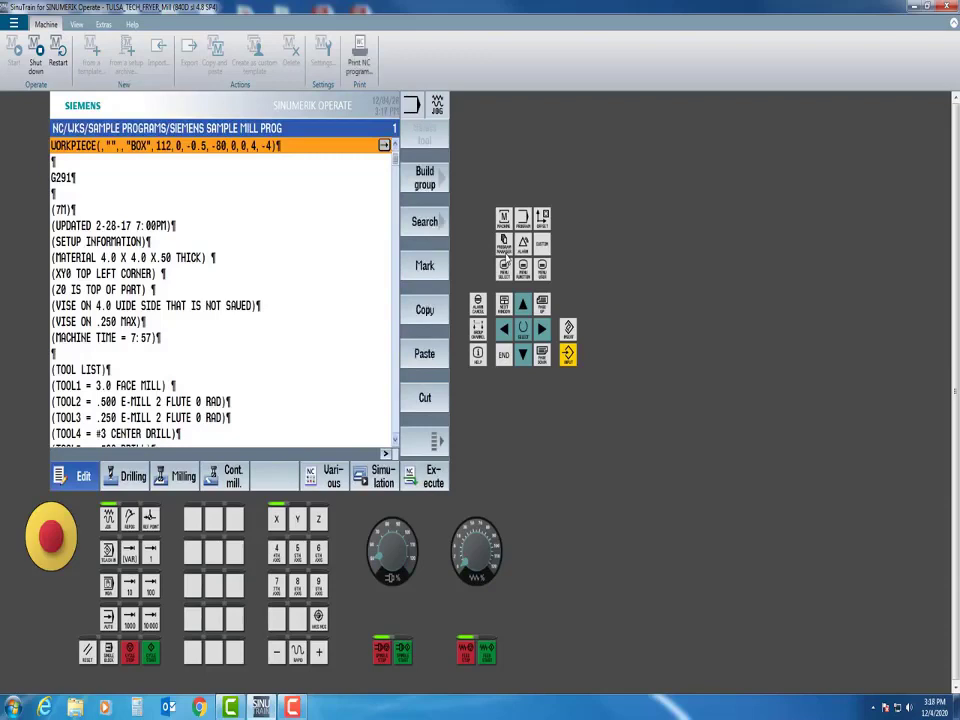
{"action": "left_click", "coordinate": [383, 476]}
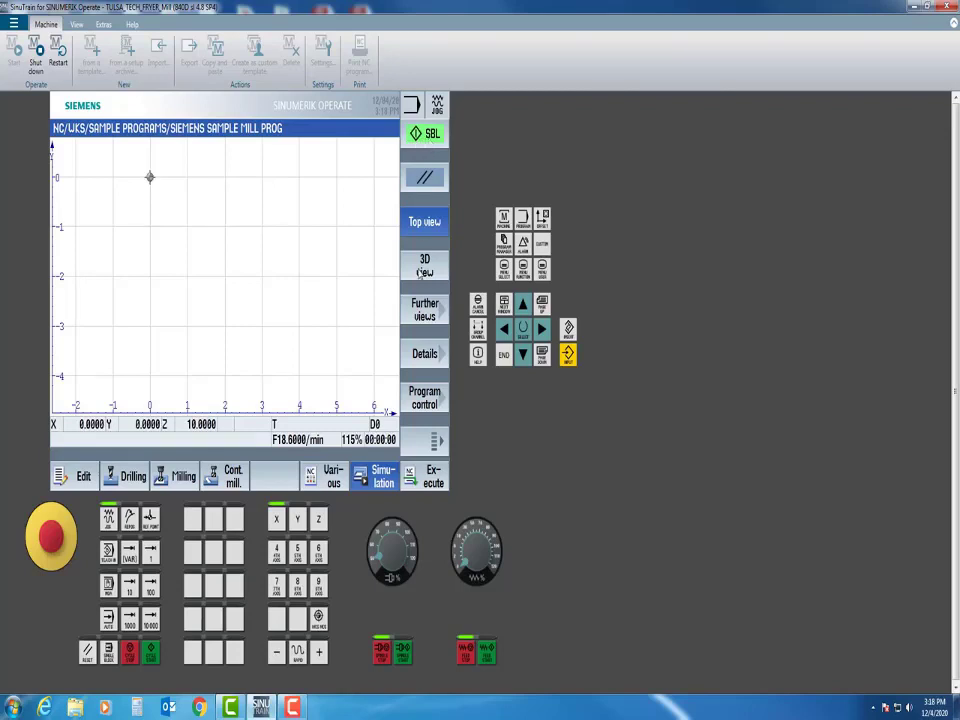
{"action": "left_click", "coordinate": [421, 268]}
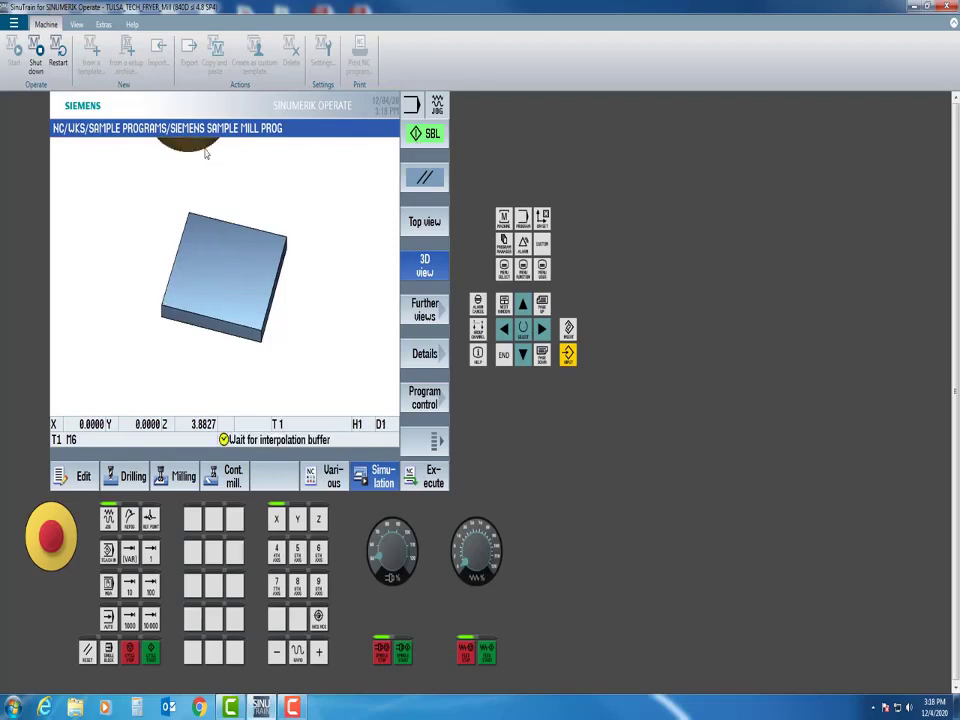
- Examine the blank and the face mill above it in the 3D simulation, ending with a close view of the blank
{"action": "scroll", "coordinate": [229, 212], "scroll_direction": "down", "scroll_amount": 1}
{"action": "scroll", "coordinate": [229, 212], "scroll_direction": "up", "scroll_amount": 2}
{"action": "scroll", "coordinate": [229, 214], "scroll_direction": "down", "scroll_amount": 2}
{"action": "scroll", "coordinate": [239, 199], "scroll_direction": "down", "scroll_amount": 1}
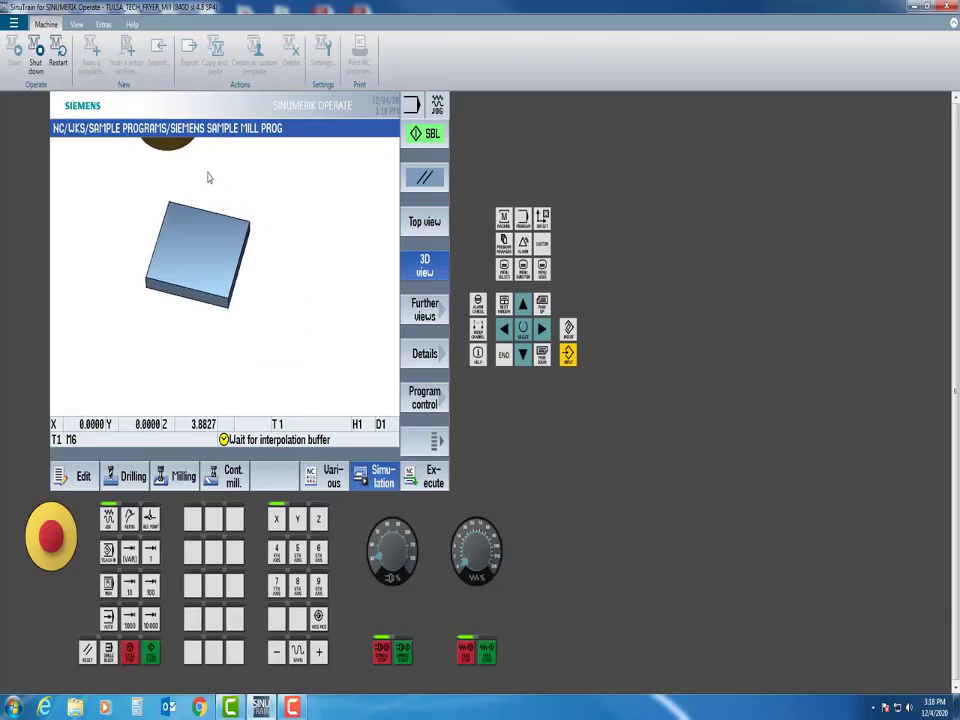
{"action": "scroll", "coordinate": [208, 176], "scroll_direction": "down", "scroll_amount": 3}
{"action": "left_click_drag", "start_coordinate": [202, 194], "coordinate": [203, 258]}
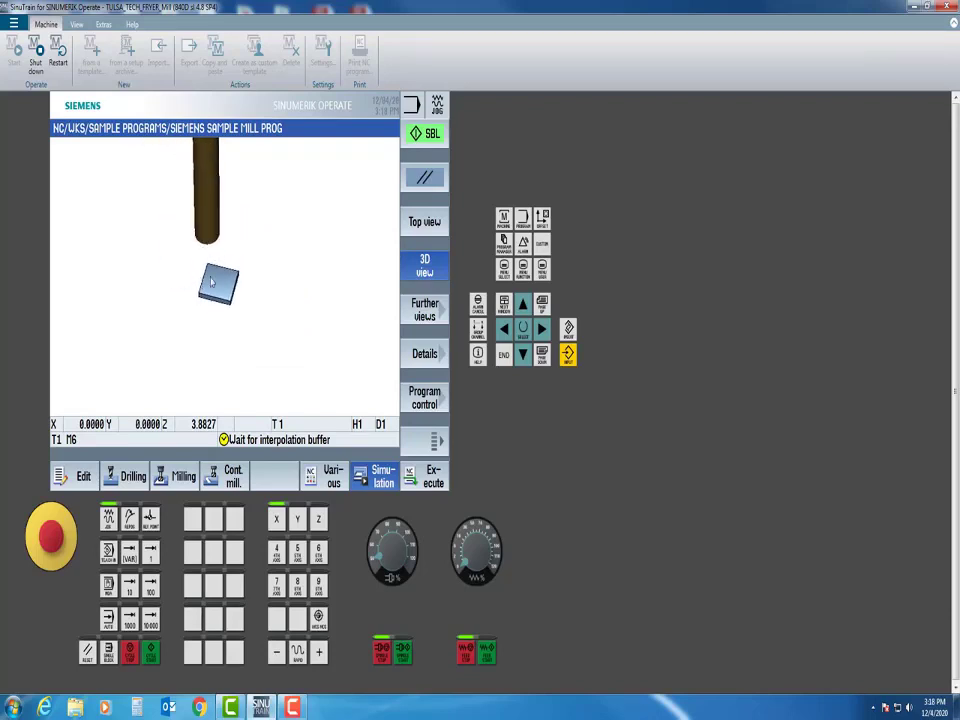
{"action": "scroll", "coordinate": [221, 286], "scroll_direction": "up", "scroll_amount": 5}
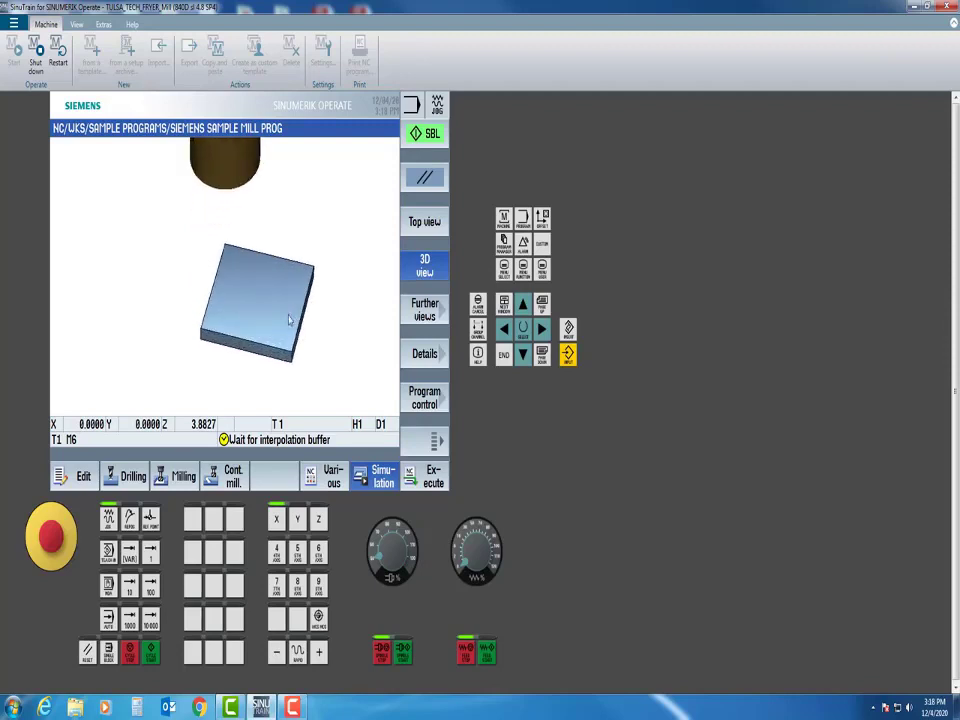
{"action": "left_click_drag", "start_coordinate": [308, 318], "coordinate": [265, 281]}
{"action": "scroll", "coordinate": [266, 281], "scroll_direction": "up", "scroll_amount": 3}
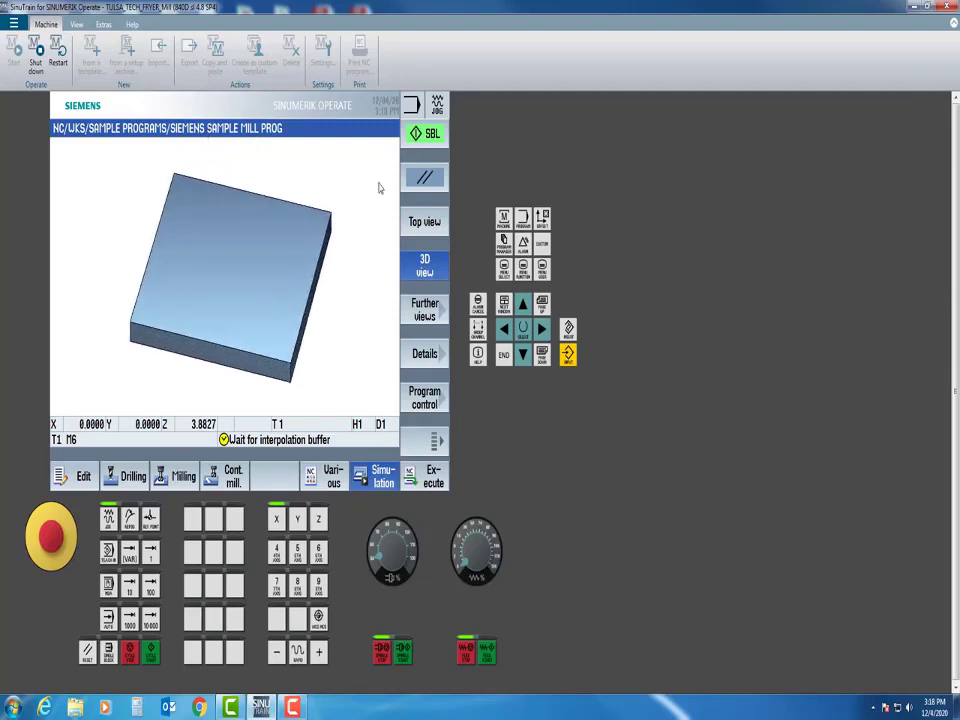
- Step the simulation block by block through tool 1's face milling up to the T2 tool change
{"action": "left_click", "coordinate": [424, 142]}
{"action": "left_click", "coordinate": [424, 142]}
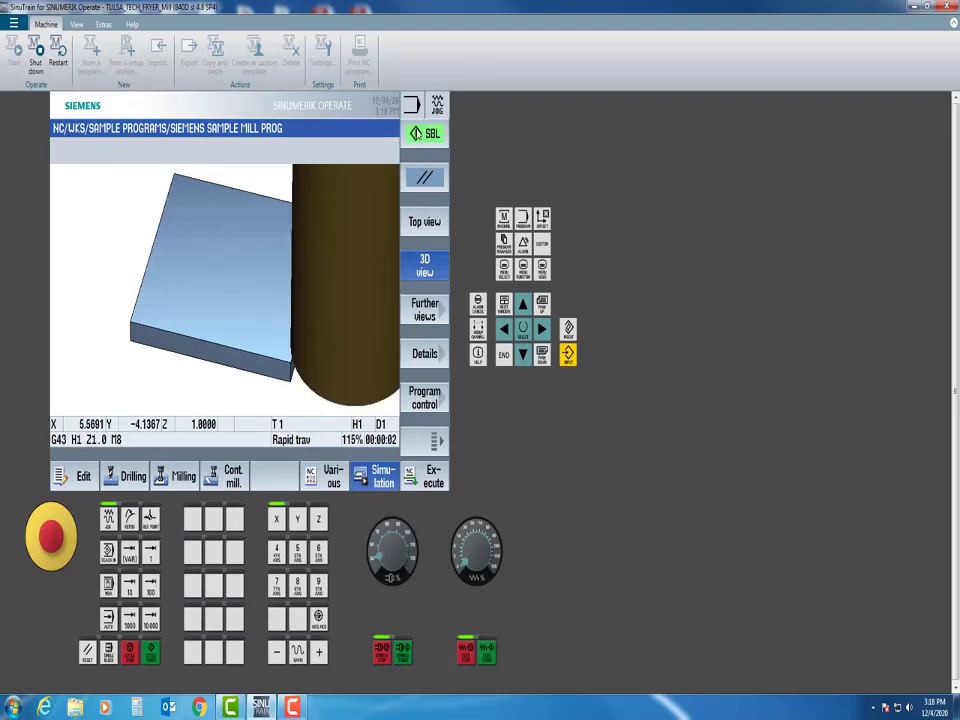
{"action": "left_click", "coordinate": [410, 131]}
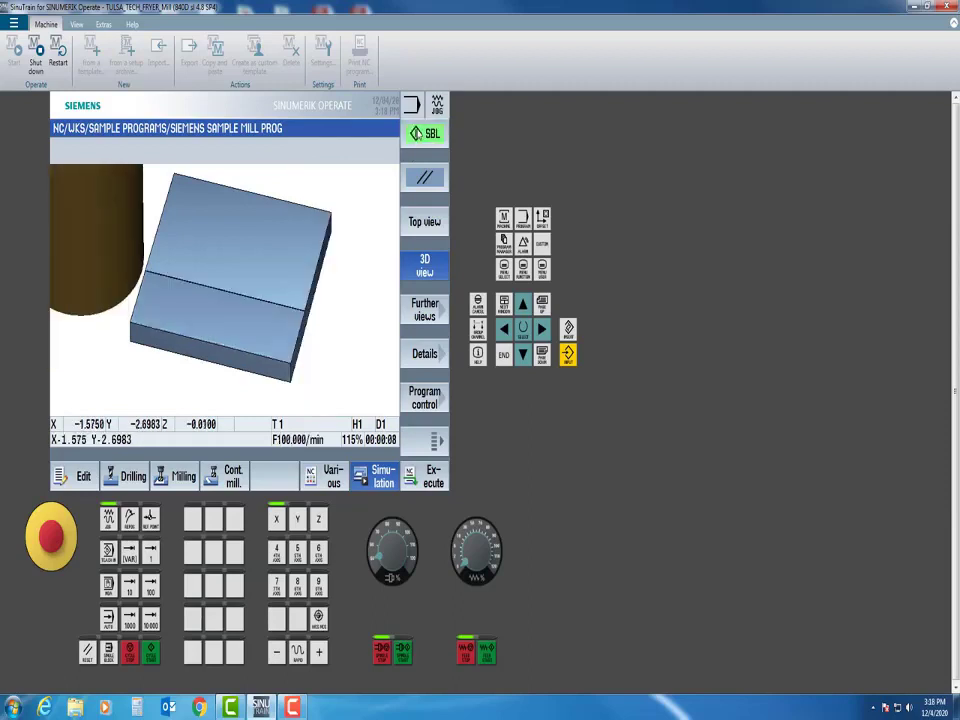
{"action": "left_click", "coordinate": [418, 133]}
{"action": "left_click", "coordinate": [418, 133]}
{"action": "left_click", "coordinate": [418, 133]}
{"action": "left_click", "coordinate": [418, 133]}
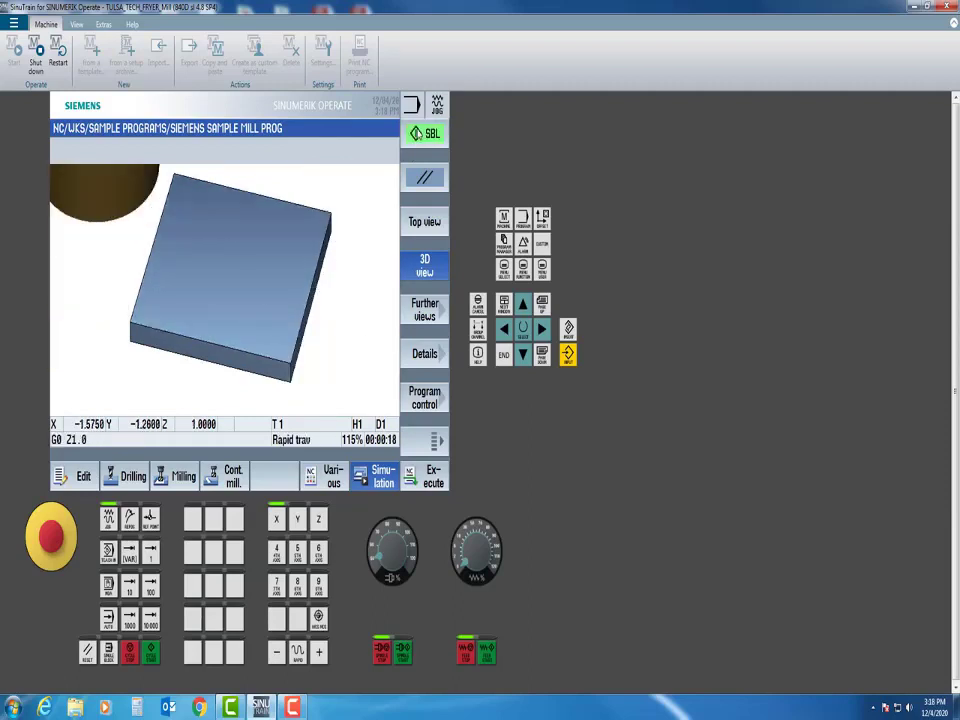
{"action": "left_click", "coordinate": [418, 133]}
{"action": "left_click", "coordinate": [418, 134]}
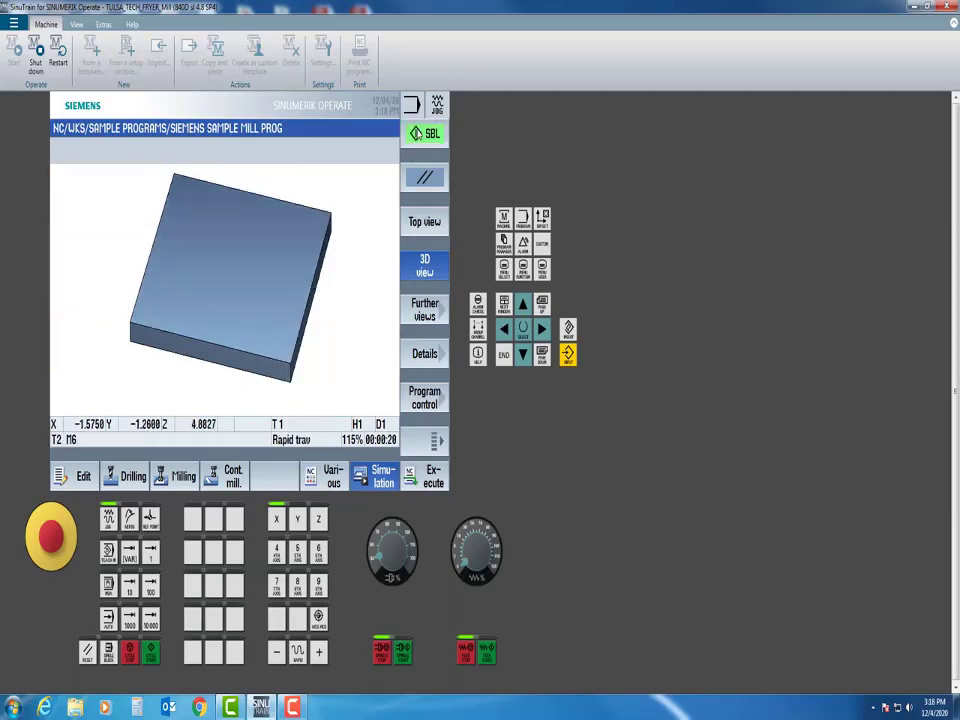
- Step the simulation block by block through tool 2's approach and its first cuts at the blank's corner
{"action": "left_click", "coordinate": [418, 133]}
{"action": "left_click", "coordinate": [418, 133]}
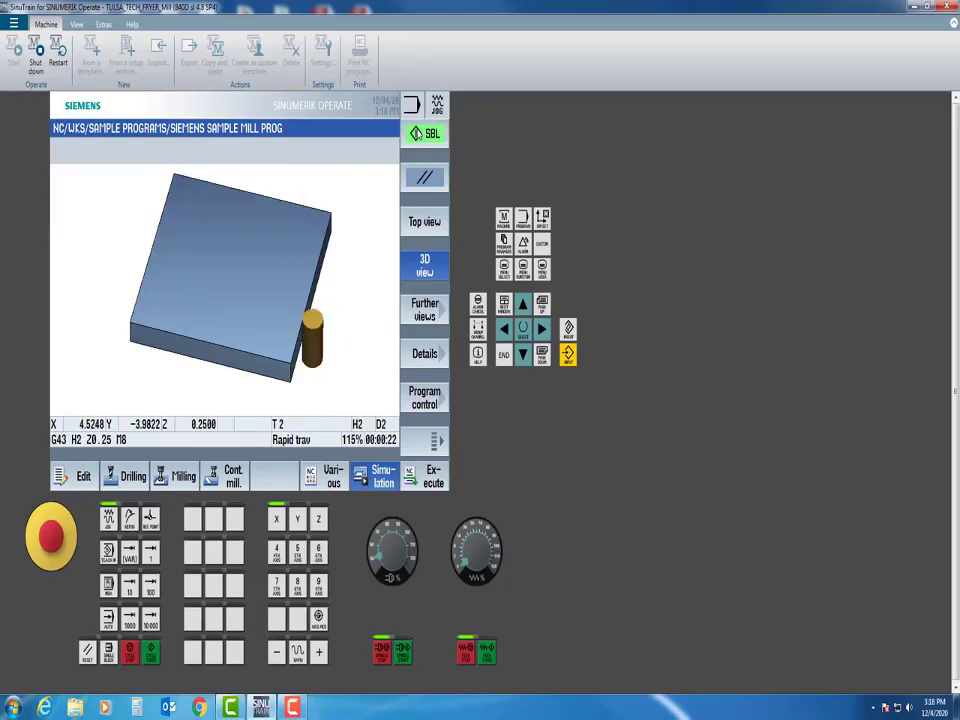
{"action": "left_click", "coordinate": [418, 133]}
{"action": "left_click", "coordinate": [418, 134]}
{"action": "left_click", "coordinate": [418, 134]}
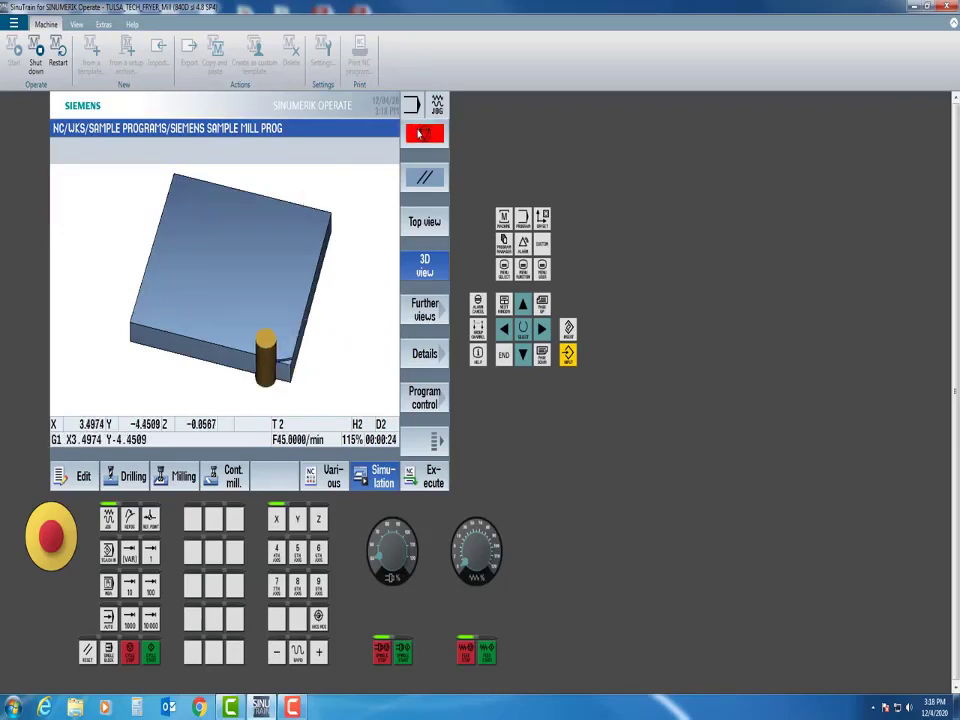
- Turn off single-block mode, reset the override to 100% and resume the simulation continuously through tool 2's contour cuts
{"action": "left_click", "coordinate": [430, 403]}
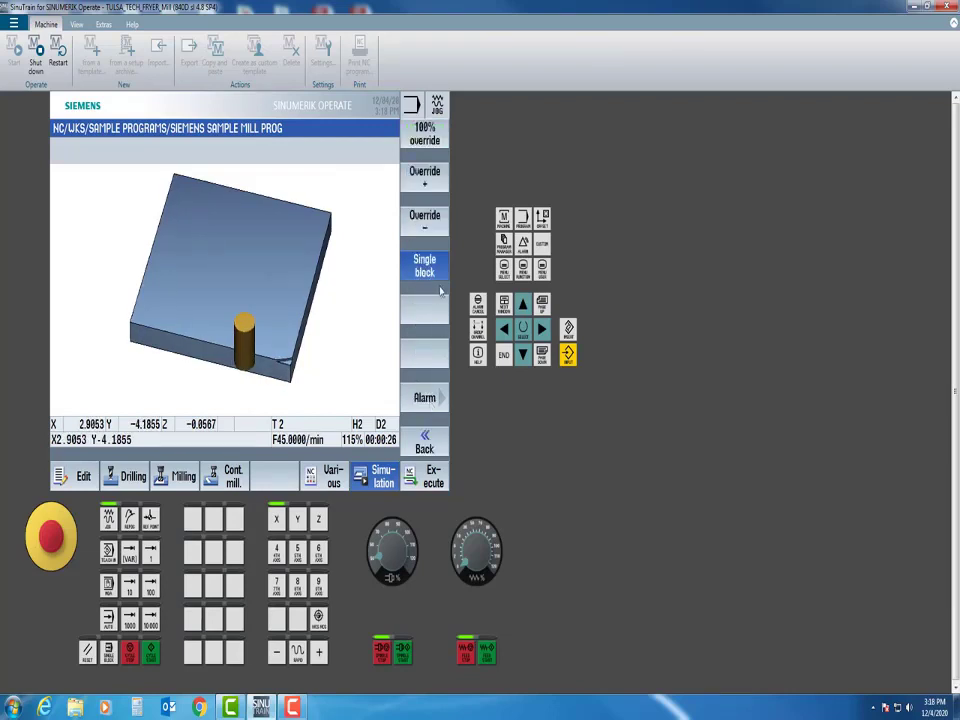
{"action": "left_click", "coordinate": [429, 272]}
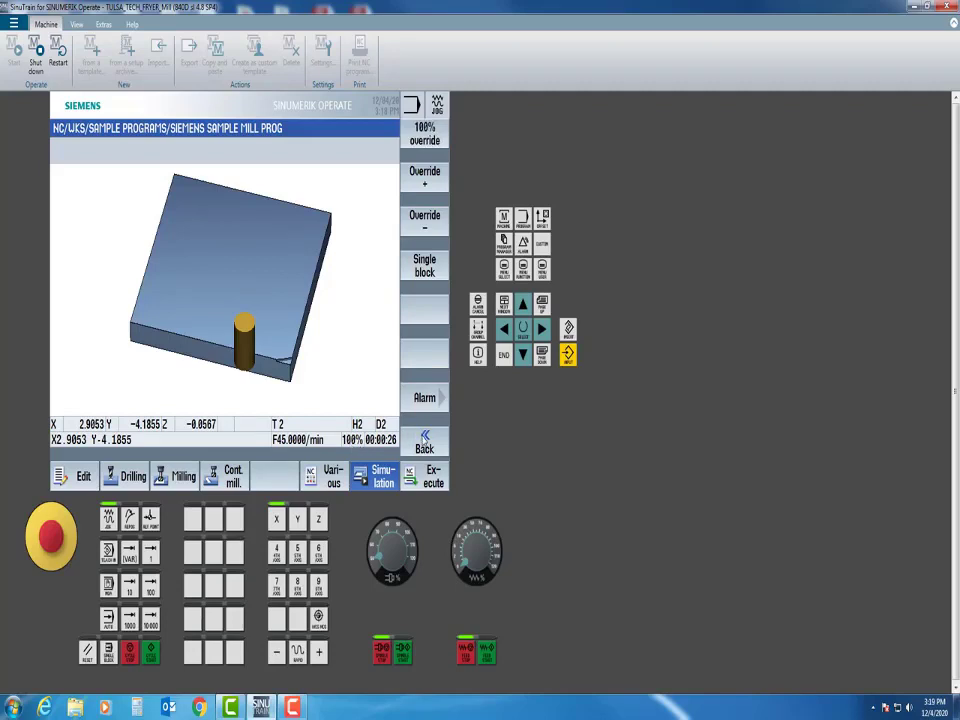
{"action": "left_click", "coordinate": [424, 443]}
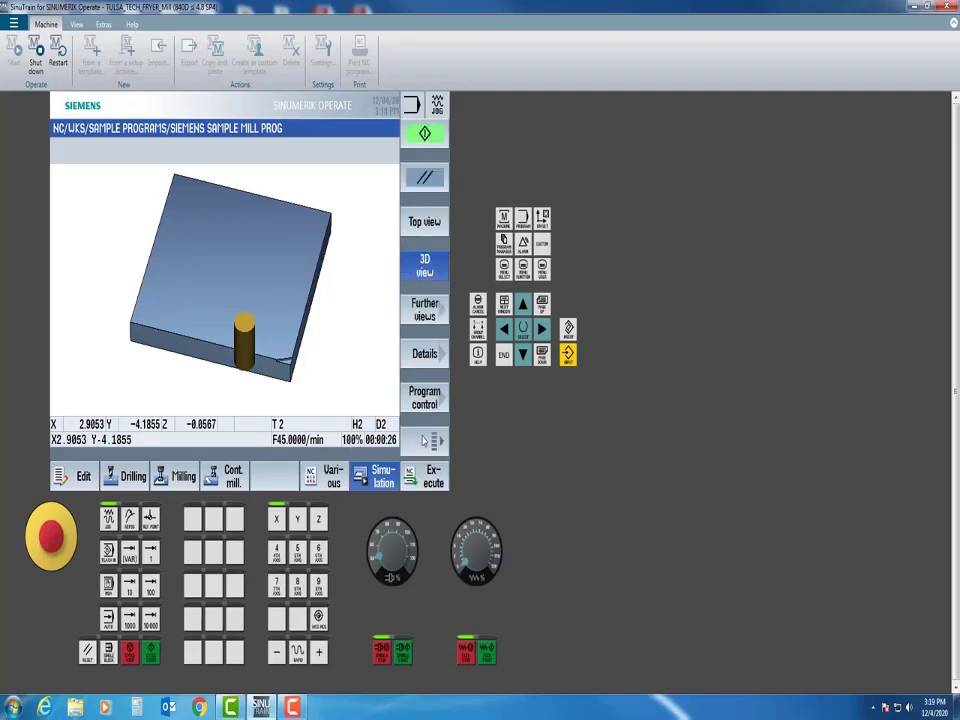
{"action": "left_click", "coordinate": [428, 137]}
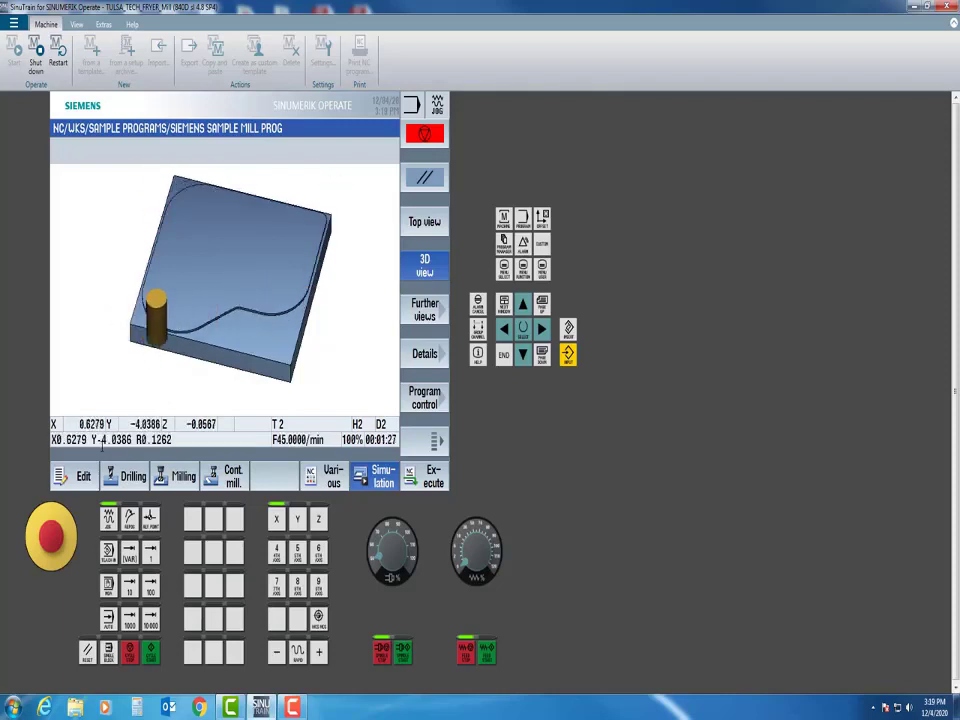
- Raise the simulation override to 120% while the remaining tools cut the part, and reset it to 100%
{"action": "left_click", "coordinate": [424, 397]}
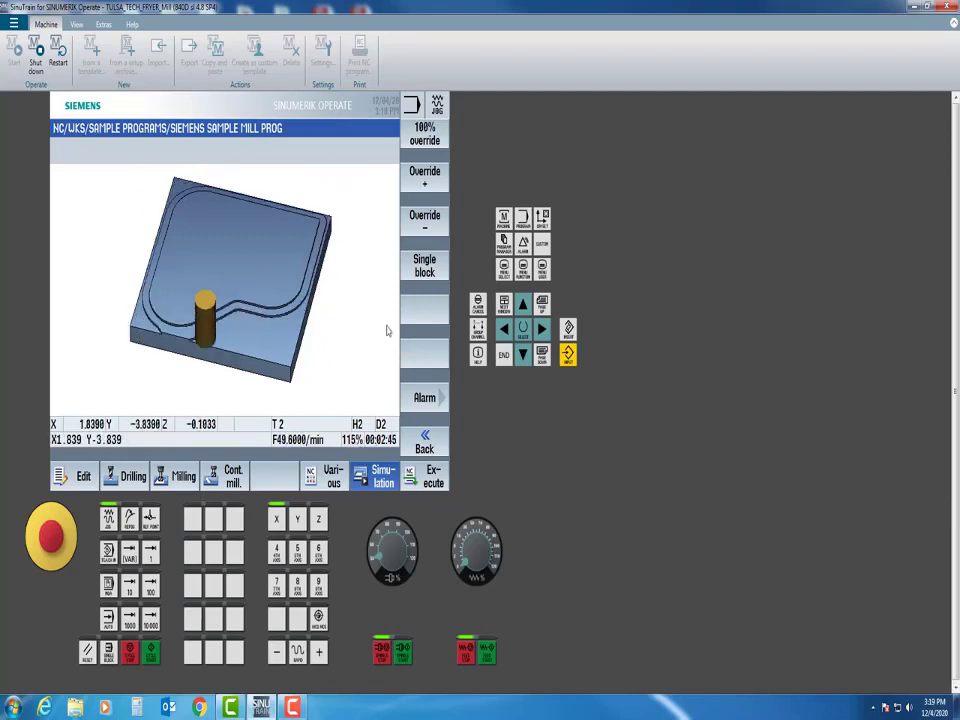
{"action": "left_click", "coordinate": [424, 176]}
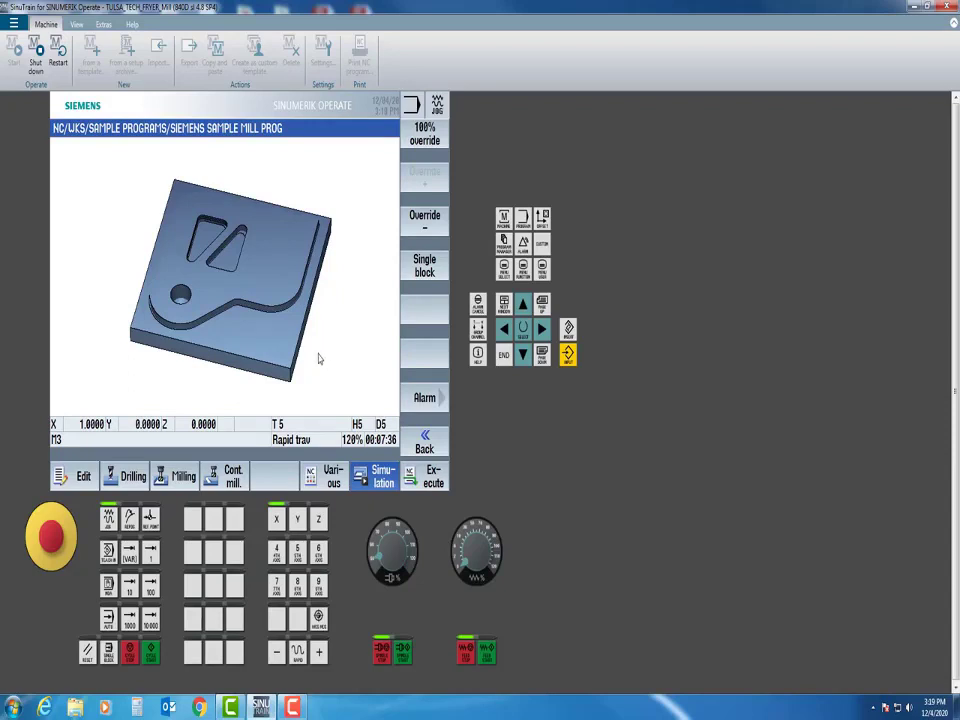
{"action": "left_click", "coordinate": [425, 140]}
- Close and restart the simulation, and slow it to 1% override during tool 2's contour cuts
{"action": "left_click", "coordinate": [376, 484]}
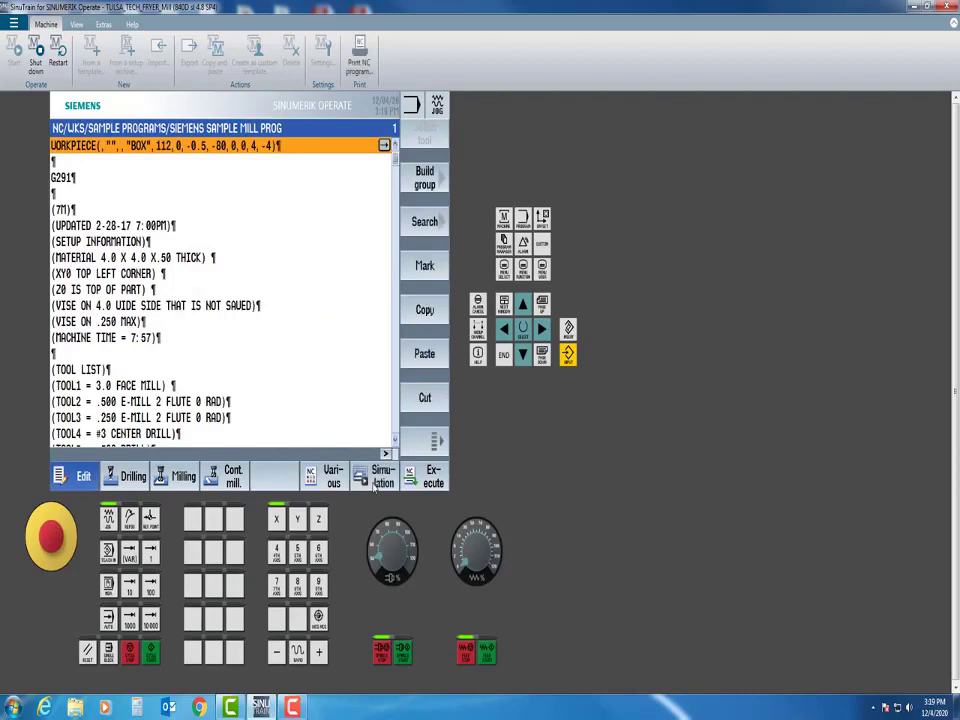
{"action": "left_click", "coordinate": [376, 483]}
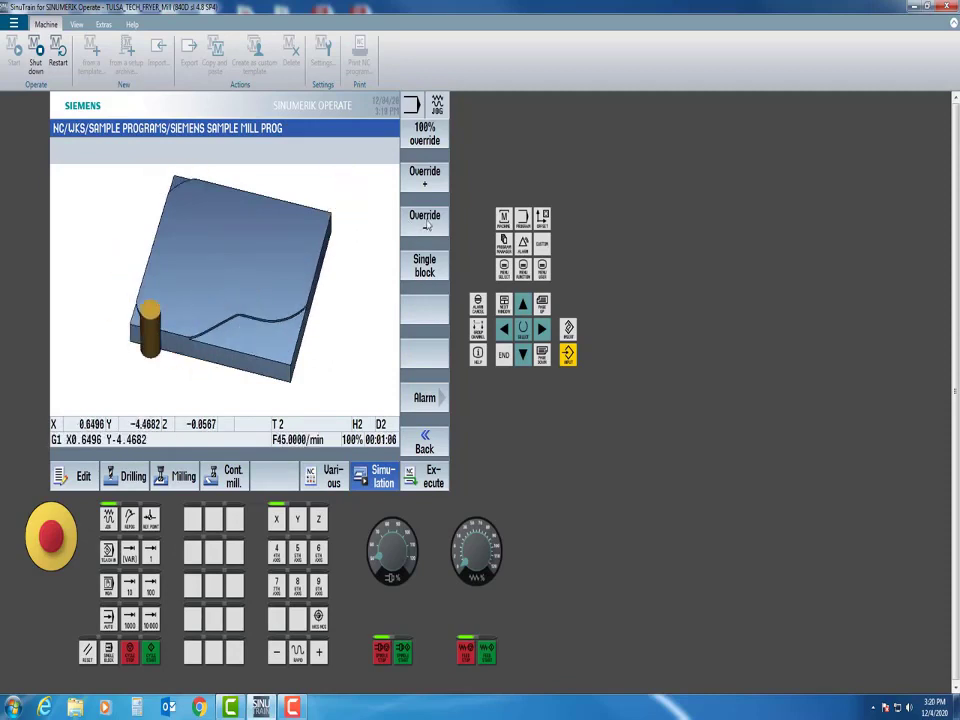
{"action": "left_click", "coordinate": [426, 226]}
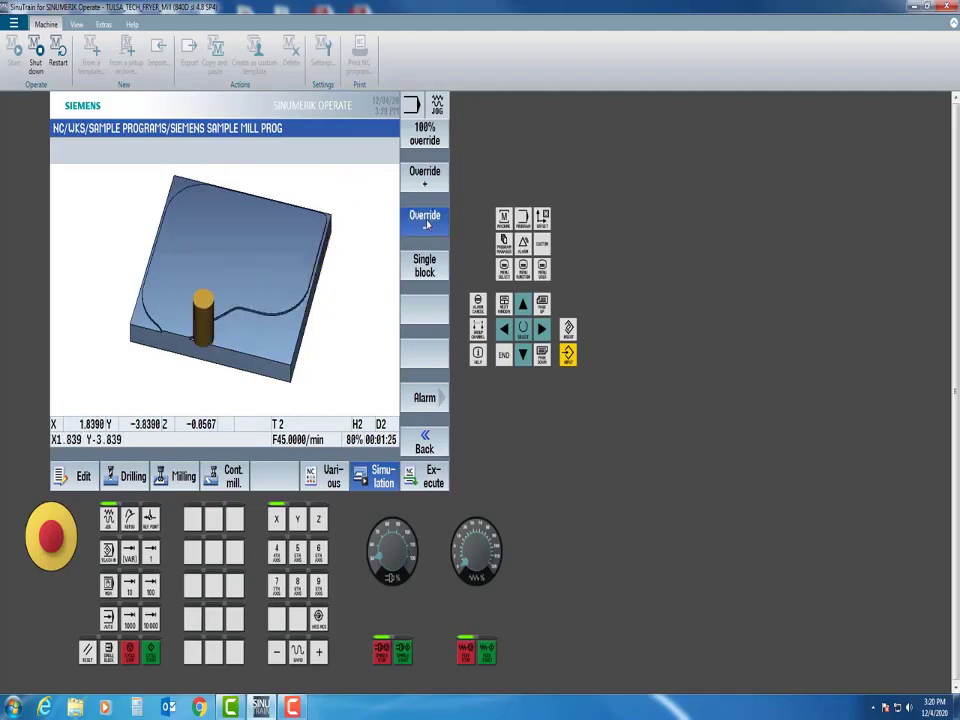
{"action": "left_click", "coordinate": [427, 225]}
{"action": "left_click", "coordinate": [427, 225]}
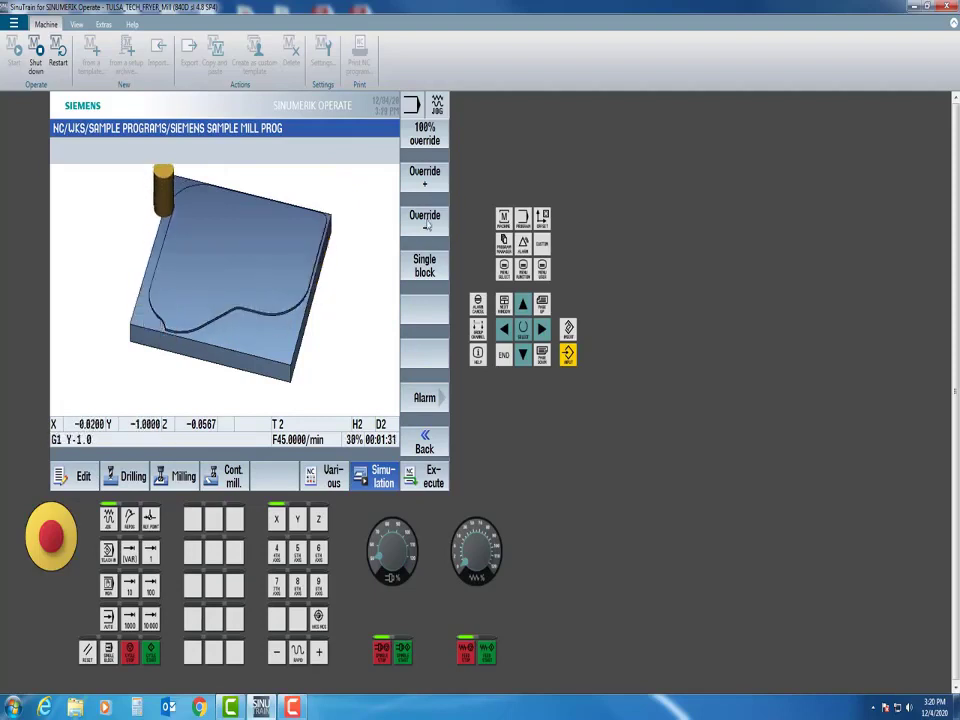
{"action": "left_click", "coordinate": [427, 225]}
{"action": "left_click", "coordinate": [427, 225]}
{"action": "left_click", "coordinate": [427, 225]}
{"action": "left_click", "coordinate": [426, 225]}
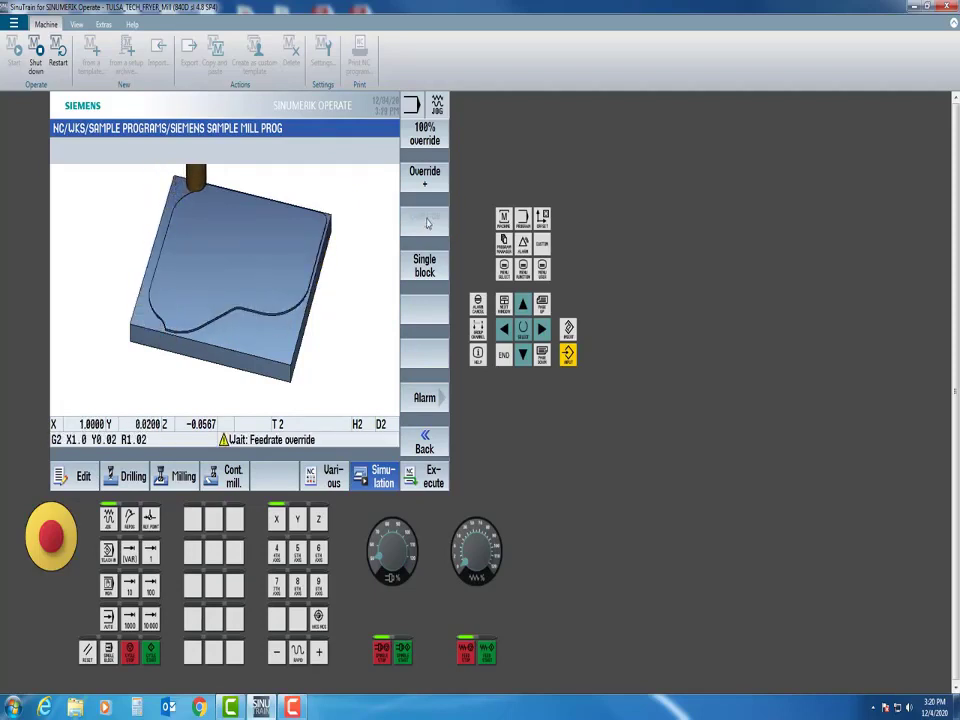
{"action": "left_click", "coordinate": [428, 192]}
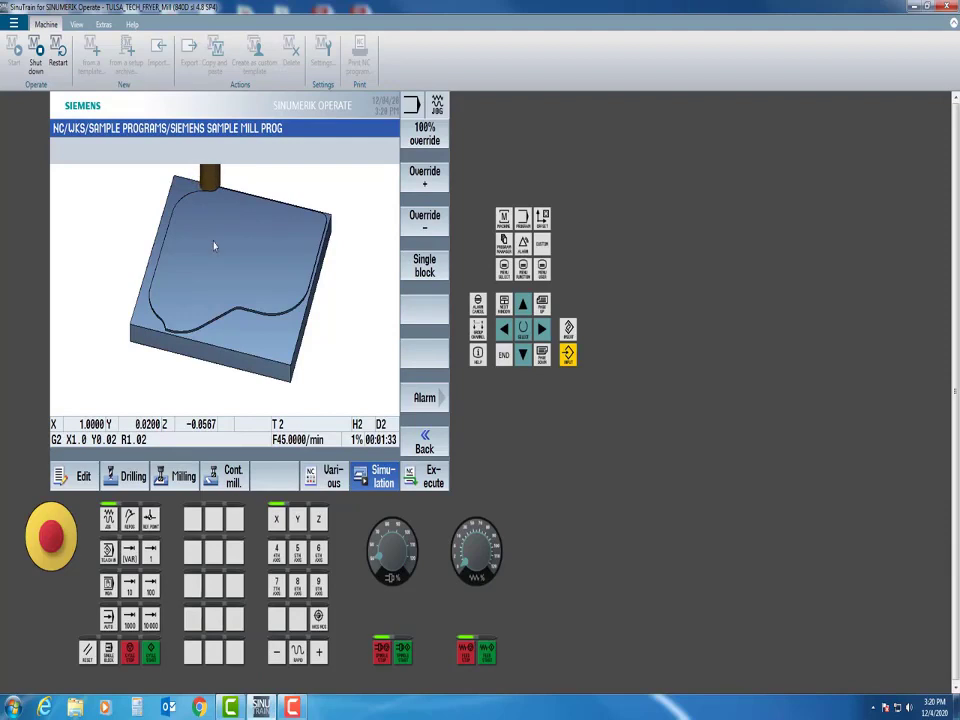
- Examine tool 2's contact with the edge of the blank up close, and return to a view of the whole part
{"action": "left_click_drag", "start_coordinate": [234, 250], "coordinate": [226, 335]}
{"action": "scroll", "coordinate": [231, 209], "scroll_direction": "up", "scroll_amount": 5}
{"action": "scroll", "coordinate": [213, 311], "scroll_direction": "up", "scroll_amount": 4}
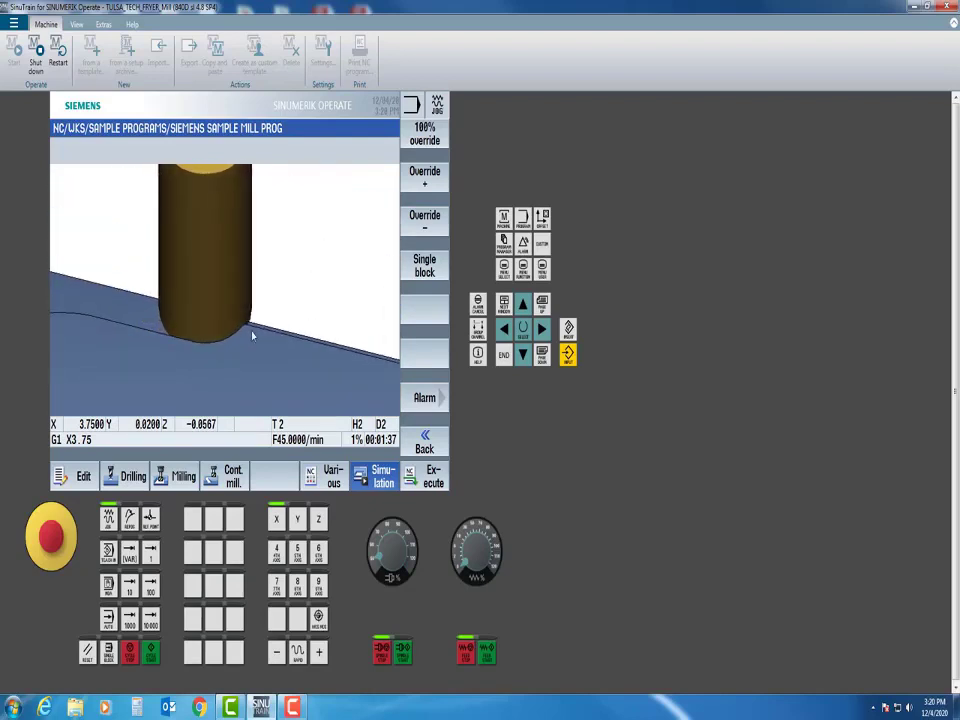
{"action": "scroll", "coordinate": [280, 321], "scroll_direction": "down", "scroll_amount": 4}
{"action": "left_click_drag", "start_coordinate": [279, 328], "coordinate": [255, 259]}
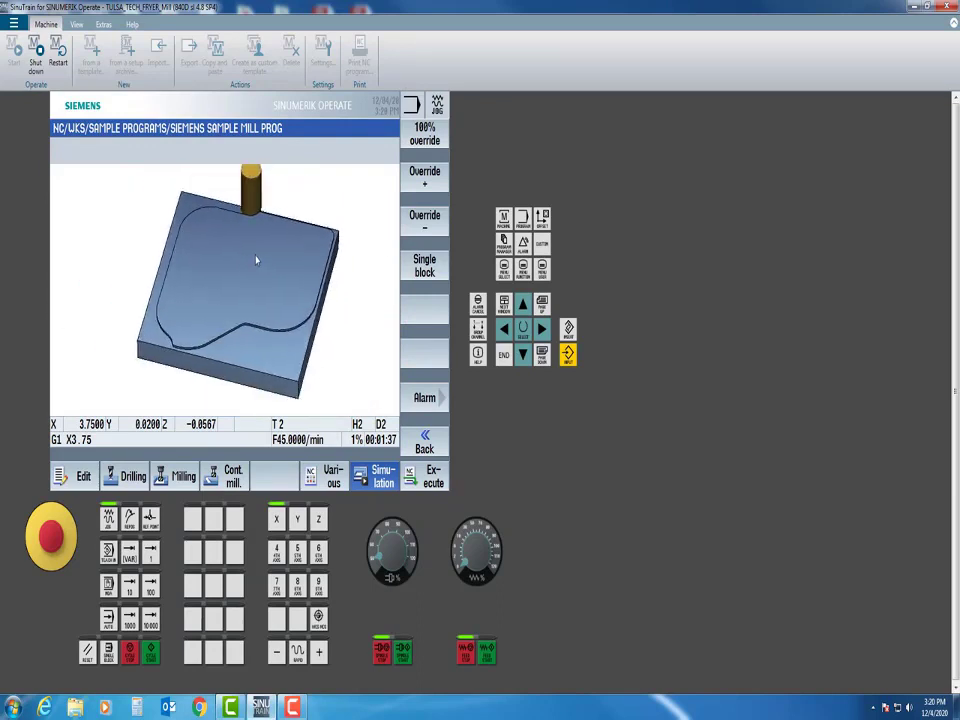
- Restore the override to 100%, speed the simulation up to 115% into tool 3's pocket milling, and reduce it to 95%
{"action": "left_click", "coordinate": [420, 144]}
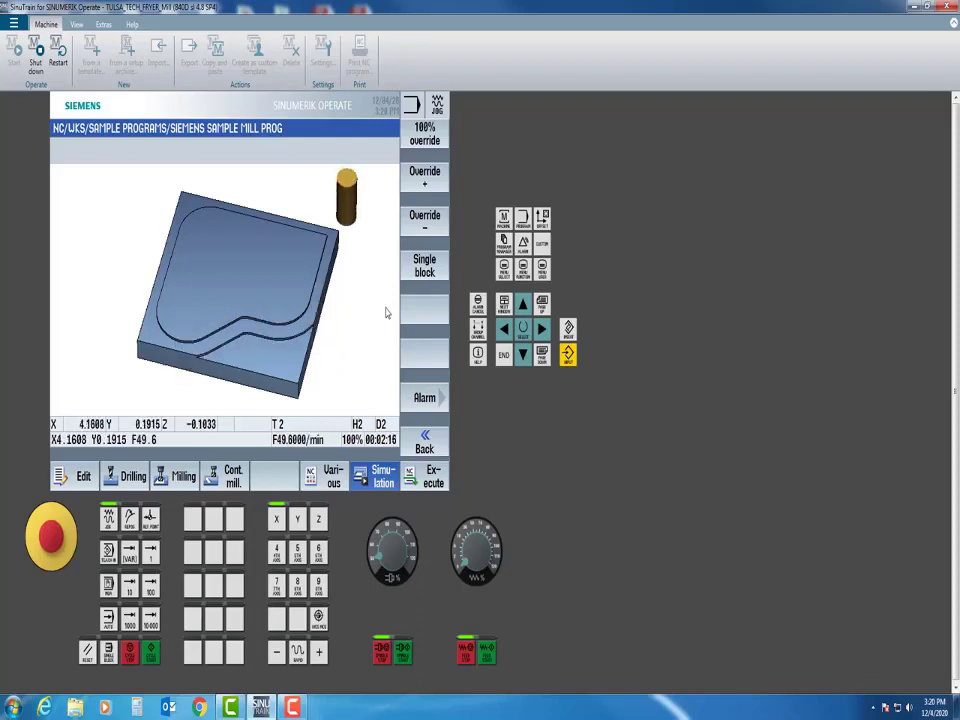
{"action": "left_click", "coordinate": [422, 178]}
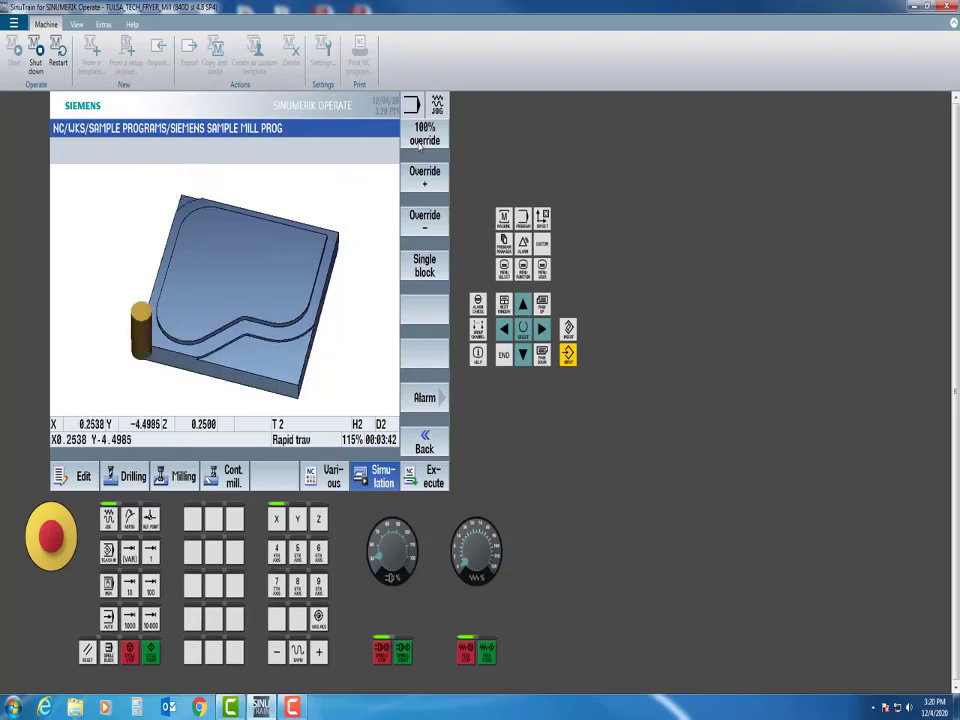
{"action": "left_click", "coordinate": [423, 177]}
{"action": "left_click", "coordinate": [422, 224]}
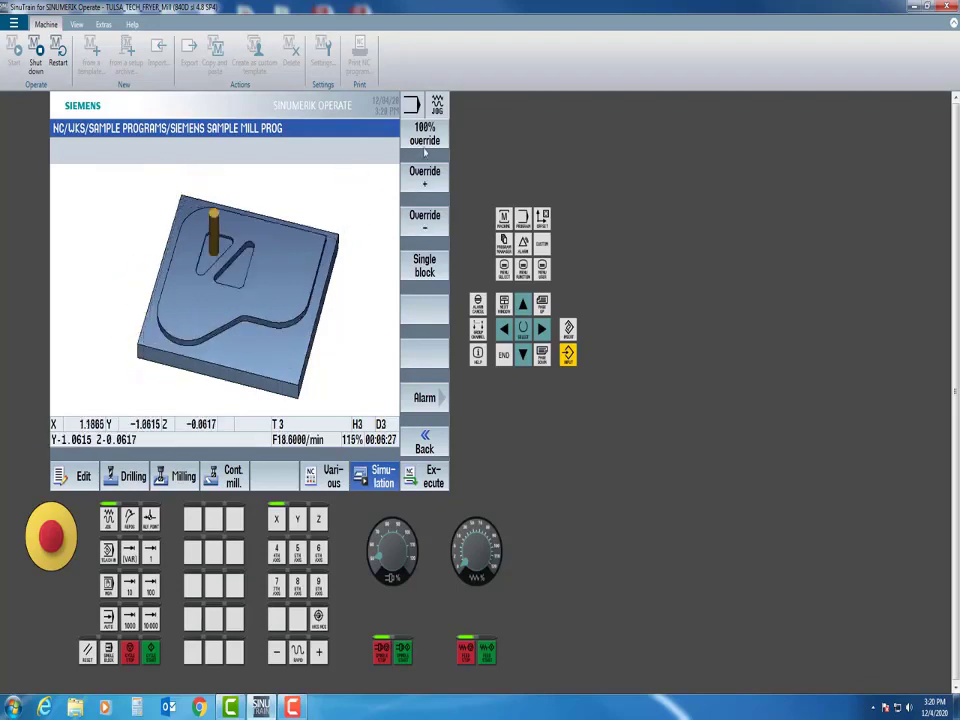
{"action": "left_click", "coordinate": [426, 133]}
{"action": "left_click", "coordinate": [427, 221]}
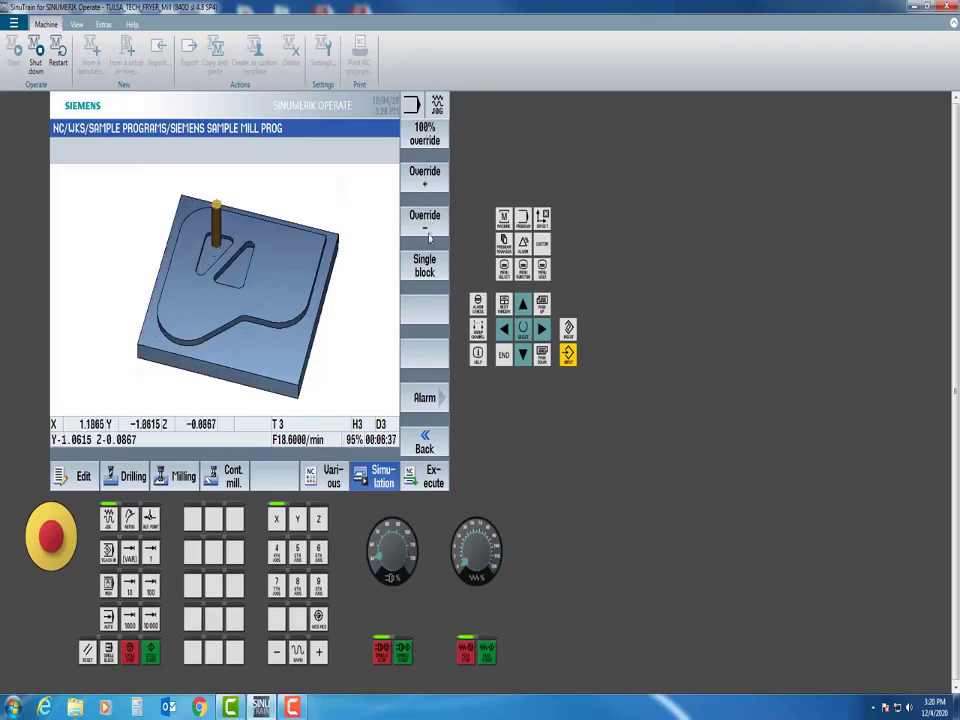
- Stop the simulation during tool 3's pocket milling, turn on single-block mode and run on block by block
{"action": "left_click", "coordinate": [431, 442]}
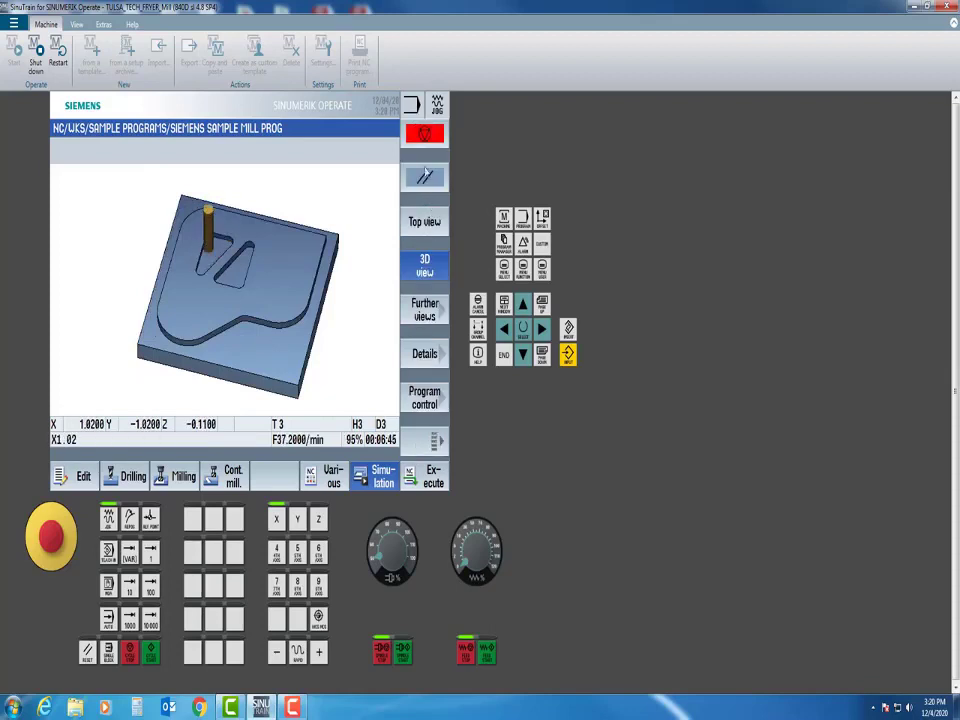
{"action": "left_click", "coordinate": [421, 362]}
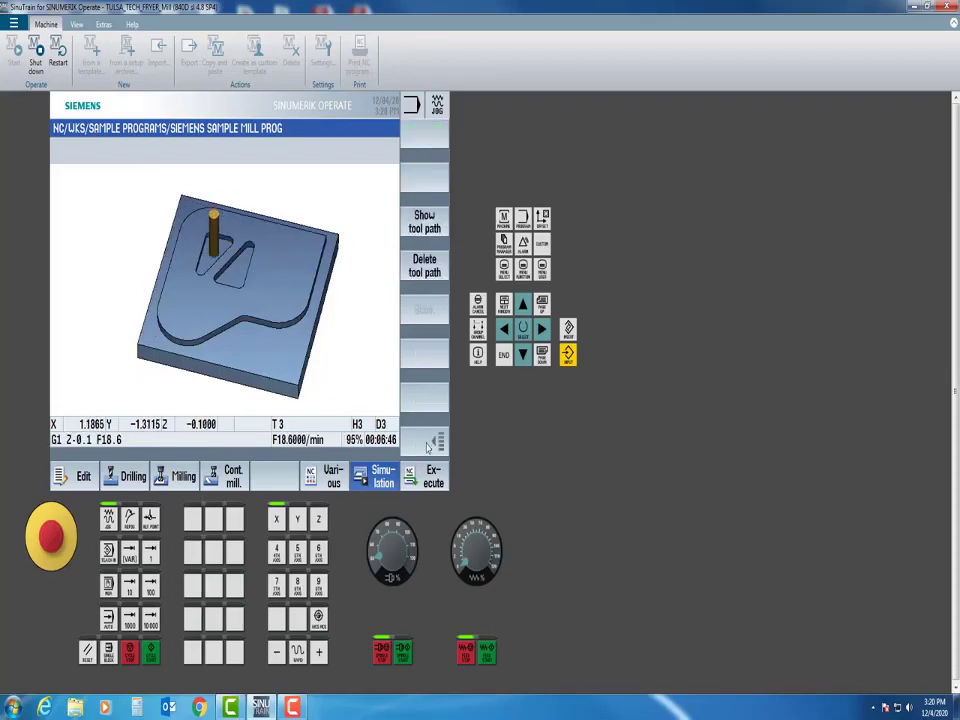
{"action": "left_click", "coordinate": [431, 436]}
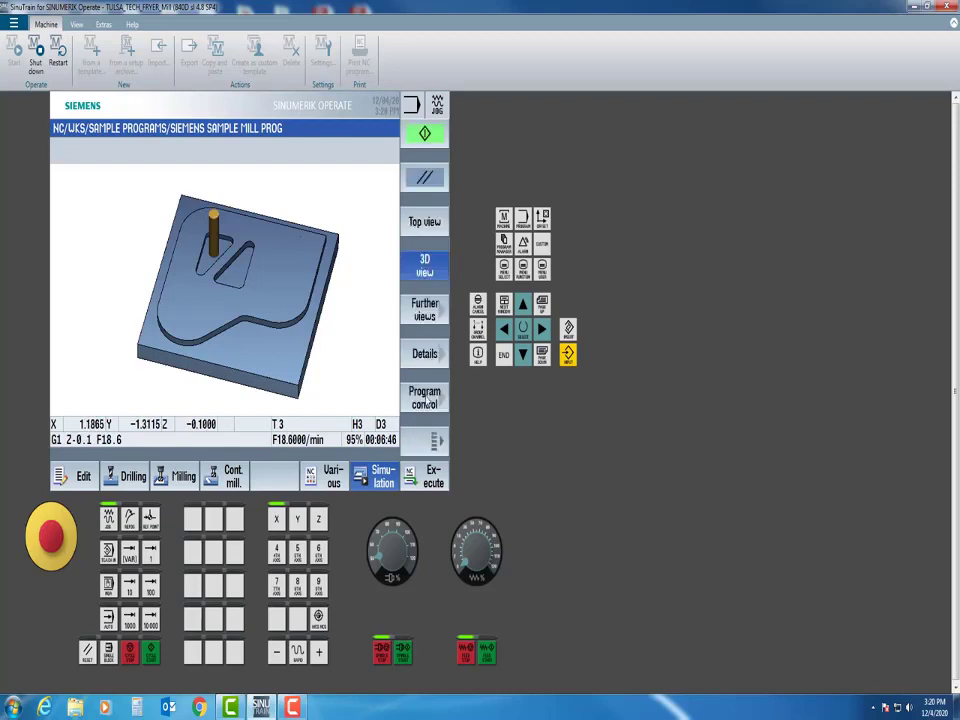
{"action": "left_click", "coordinate": [431, 440]}
{"action": "left_click", "coordinate": [420, 266]}
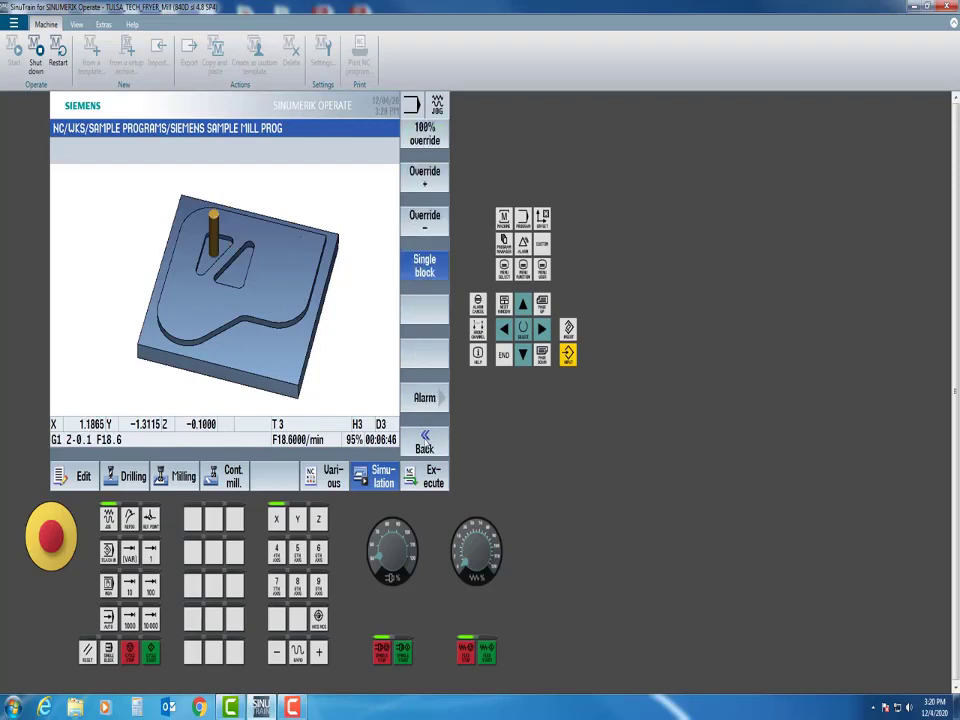
{"action": "left_click", "coordinate": [424, 440]}
{"action": "left_click", "coordinate": [431, 140]}
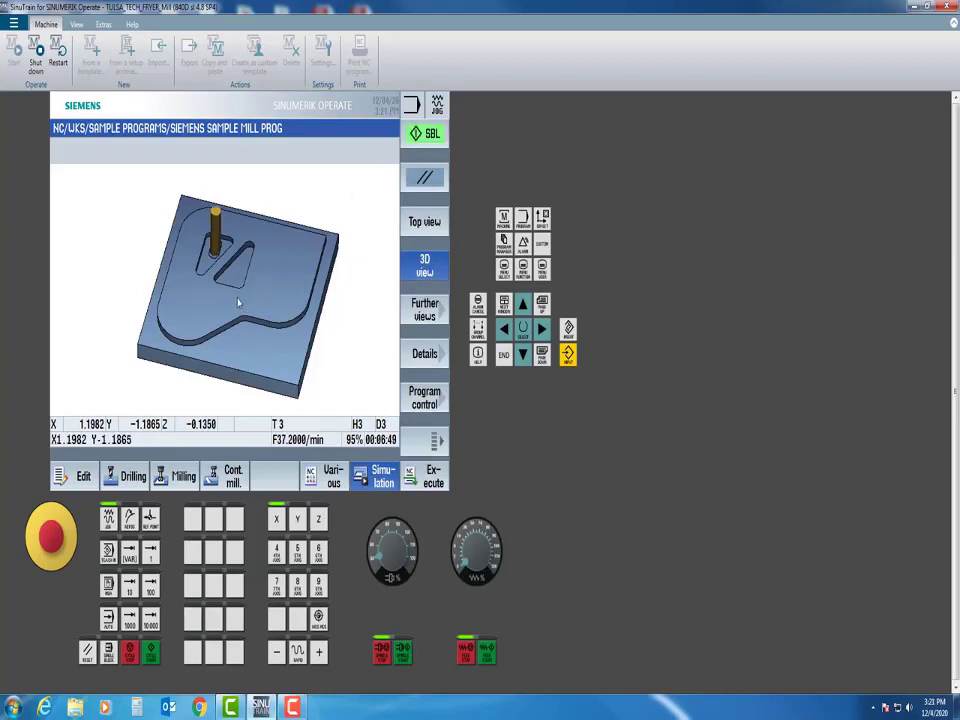
- Look through the further view directions, zoom the simulated part out and in, and fit it with Autozoom
{"action": "left_click", "coordinate": [424, 309]}
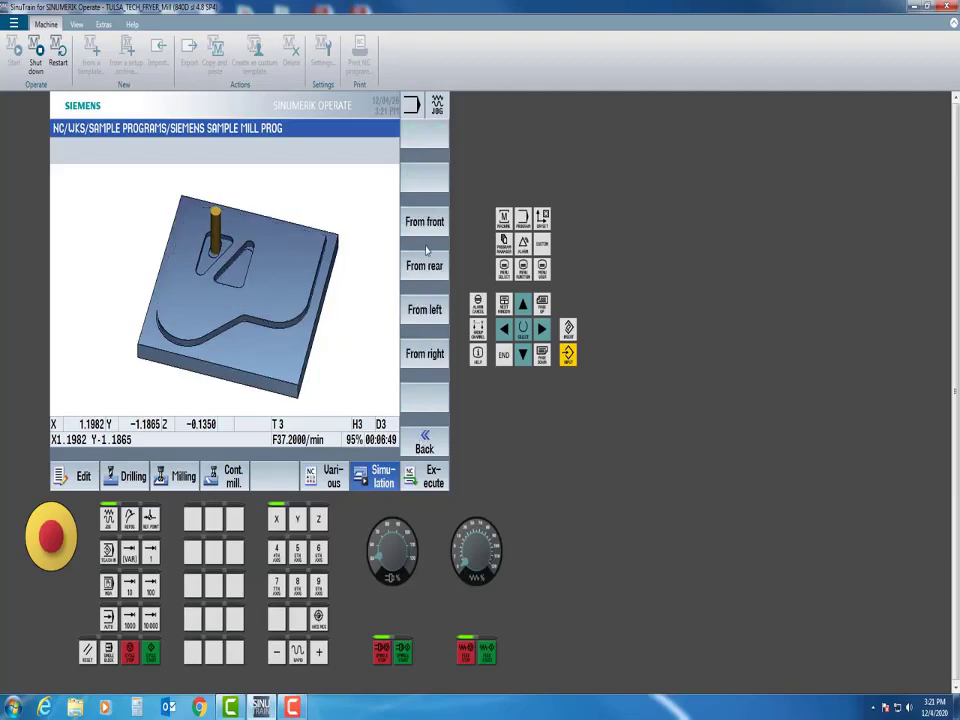
{"action": "left_click", "coordinate": [426, 447]}
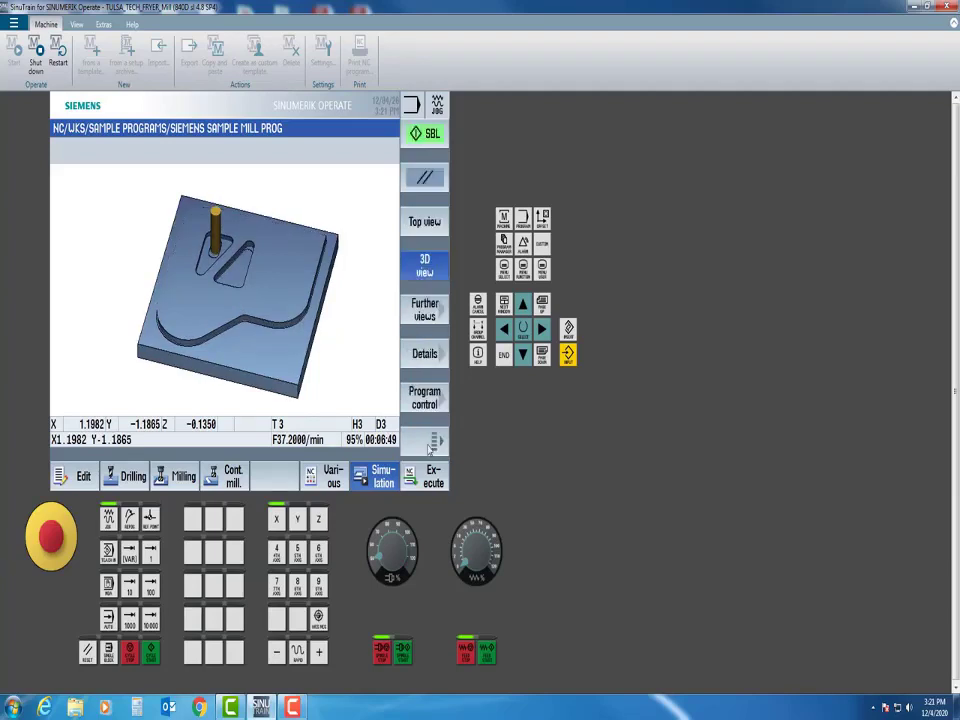
{"action": "left_click", "coordinate": [426, 355]}
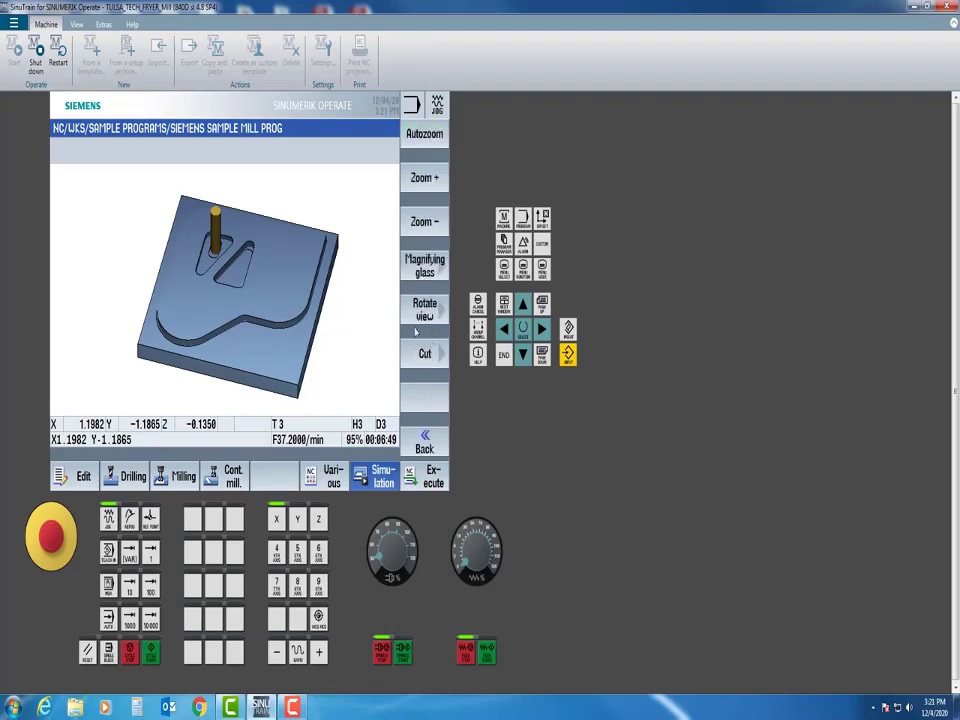
{"action": "left_click", "coordinate": [422, 228]}
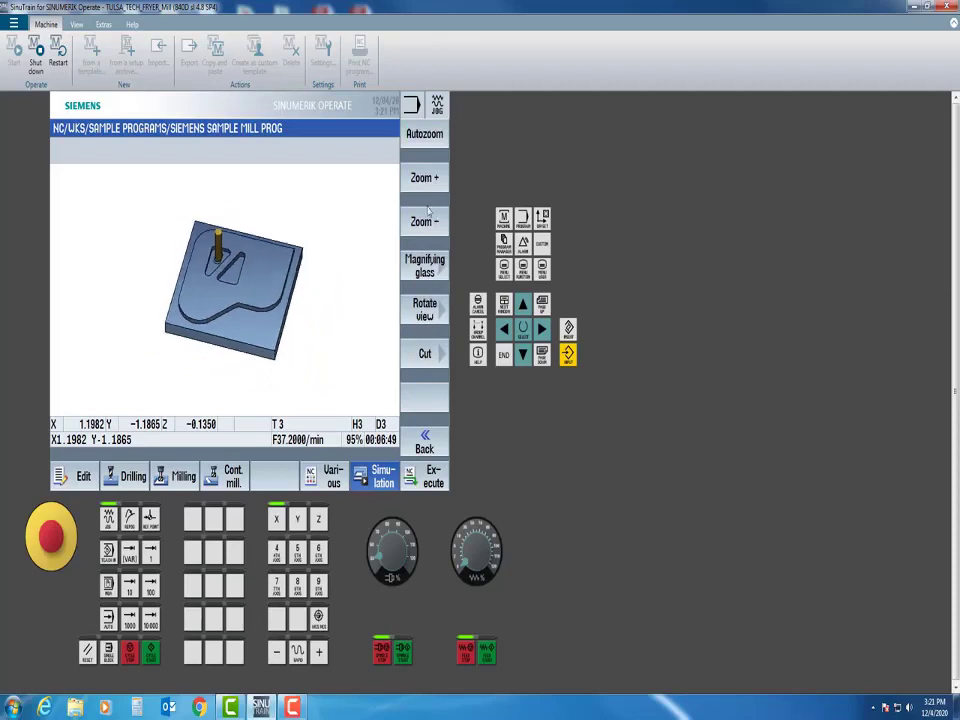
{"action": "left_click", "coordinate": [426, 186]}
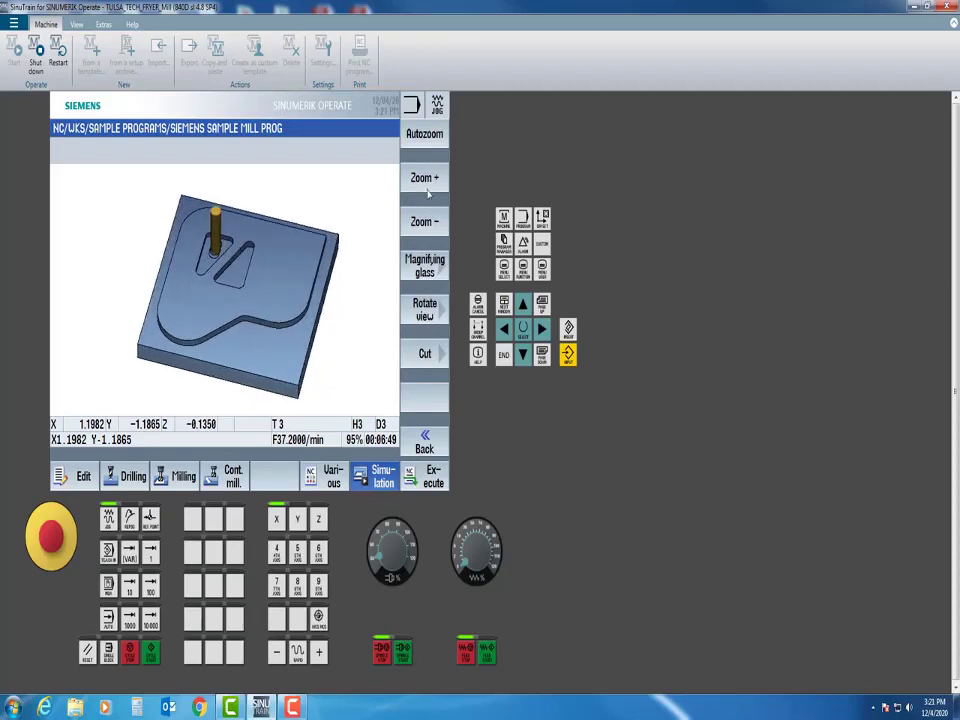
{"action": "left_click", "coordinate": [425, 137]}
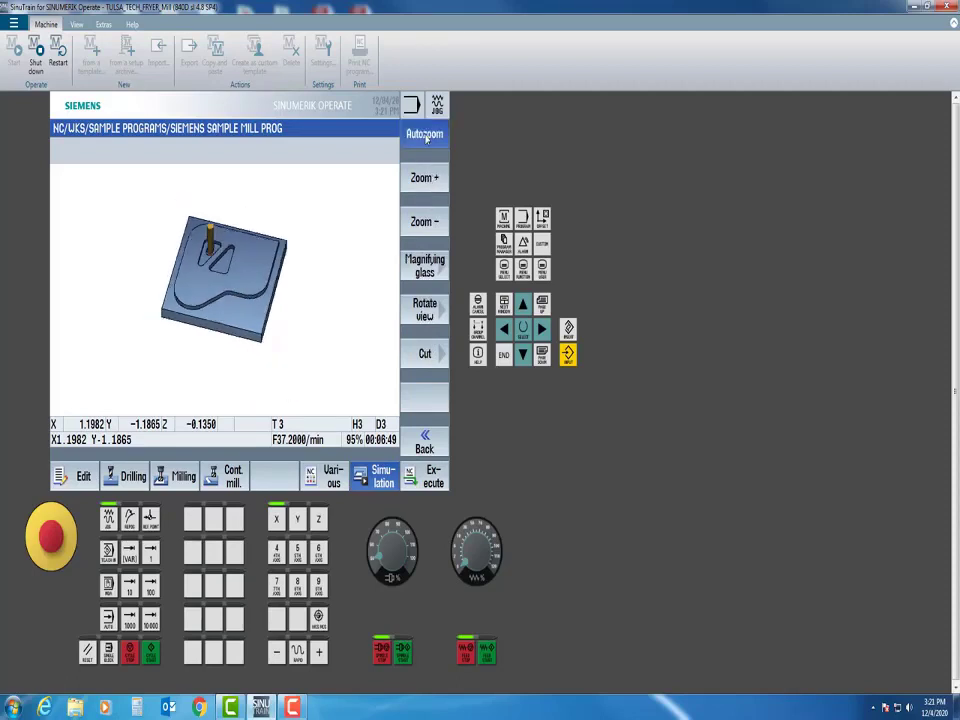
- Rotate the 3D view to inspect the pockets from a flatter angle, and restore the default orientation with Autozoom
{"action": "left_click", "coordinate": [427, 312]}
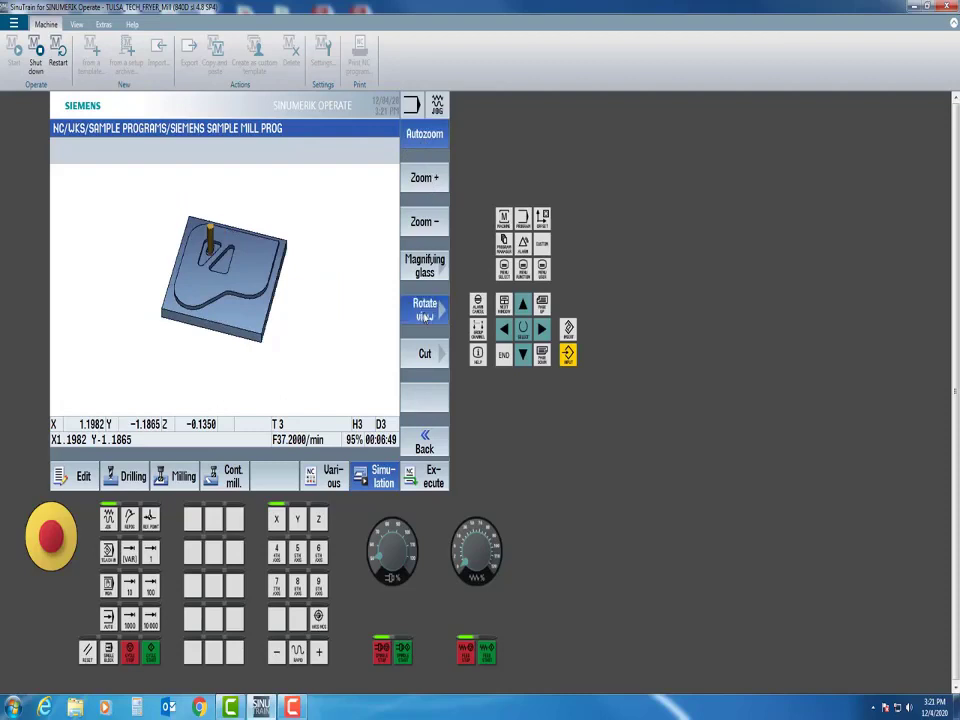
{"action": "left_click", "coordinate": [427, 224]}
{"action": "left_click", "coordinate": [427, 224]}
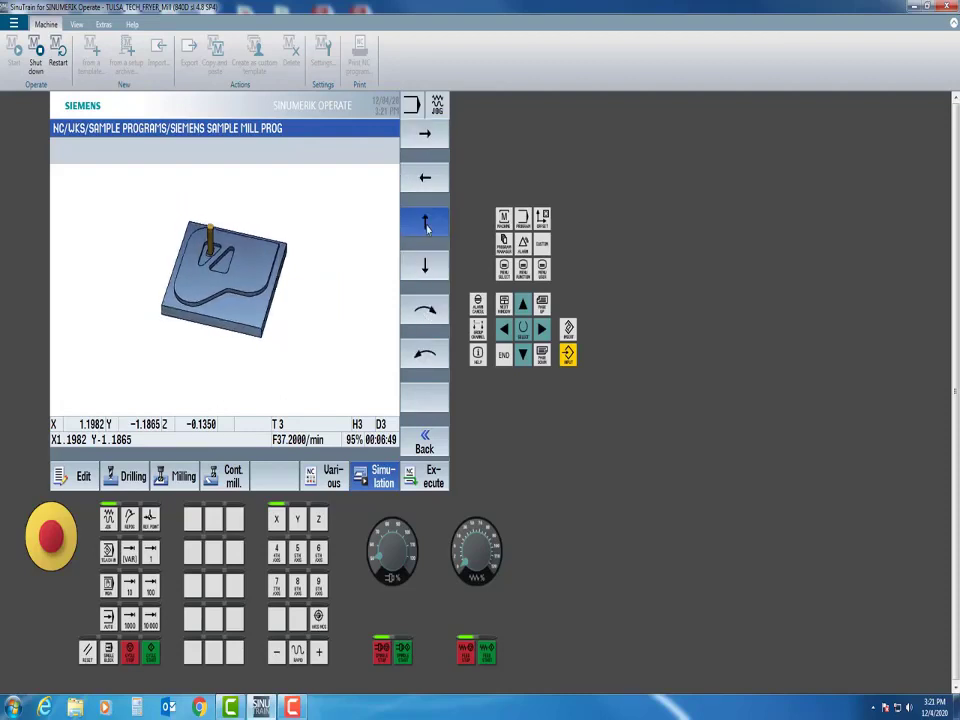
{"action": "left_click", "coordinate": [425, 306]}
{"action": "left_click", "coordinate": [426, 350]}
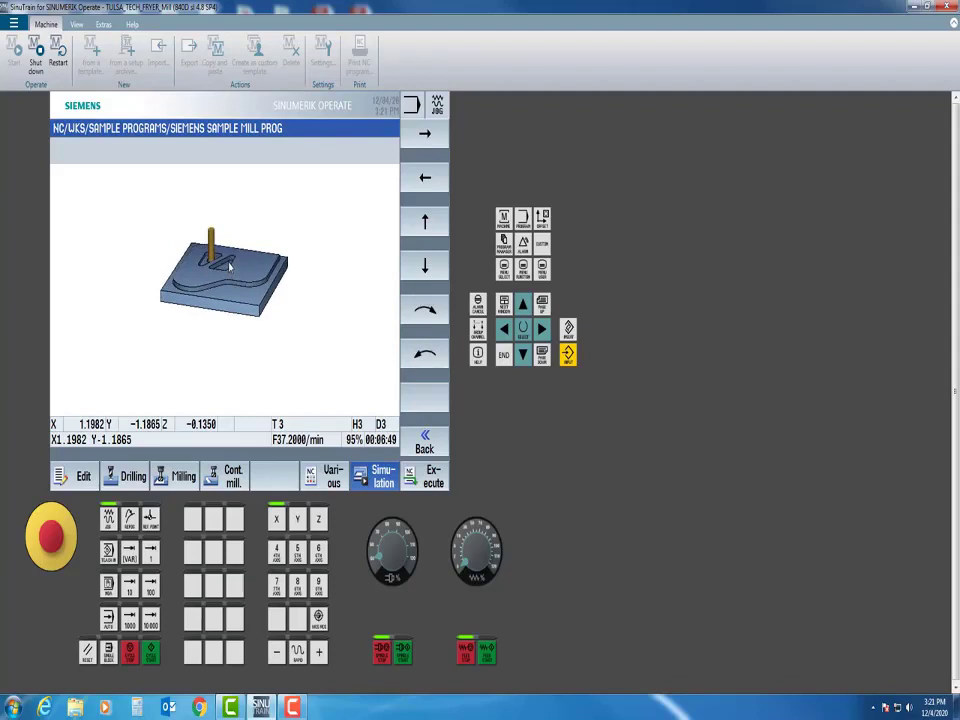
{"action": "mouse_move", "coordinate": [229, 267]}
{"action": "left_mouse_down"}
{"action": "mouse_move", "coordinate": [227, 293]}
{"action": "mouse_move", "coordinate": [261, 290]}
{"action": "mouse_move", "coordinate": [236, 314]}
{"action": "mouse_move", "coordinate": [230, 269]}
{"action": "left_mouse_up"}
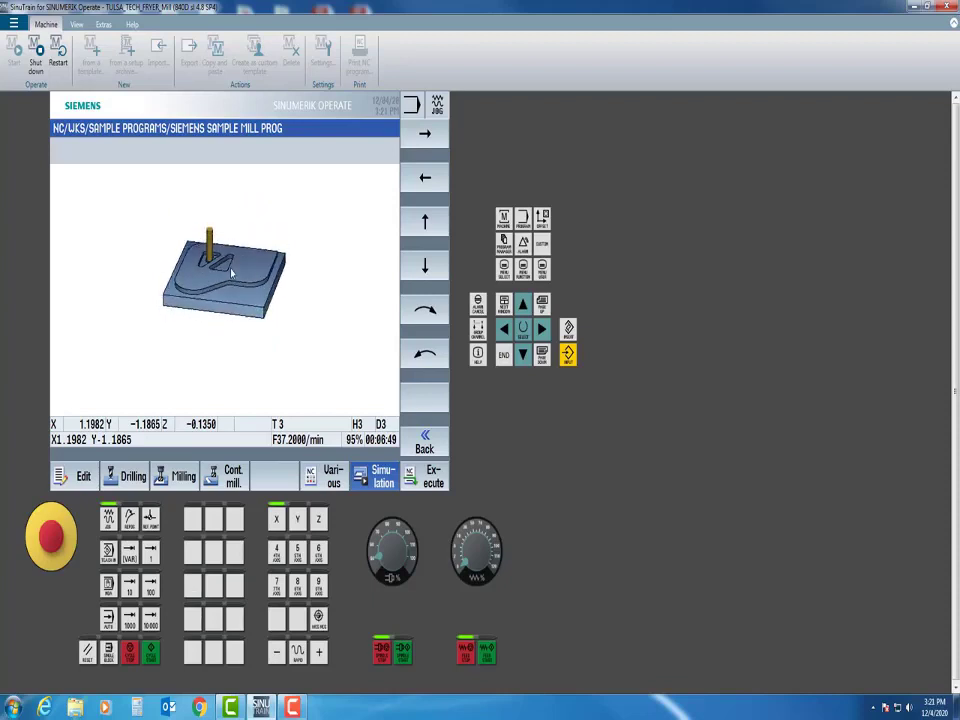
{"action": "left_click", "coordinate": [418, 440]}
{"action": "left_click", "coordinate": [413, 136]}
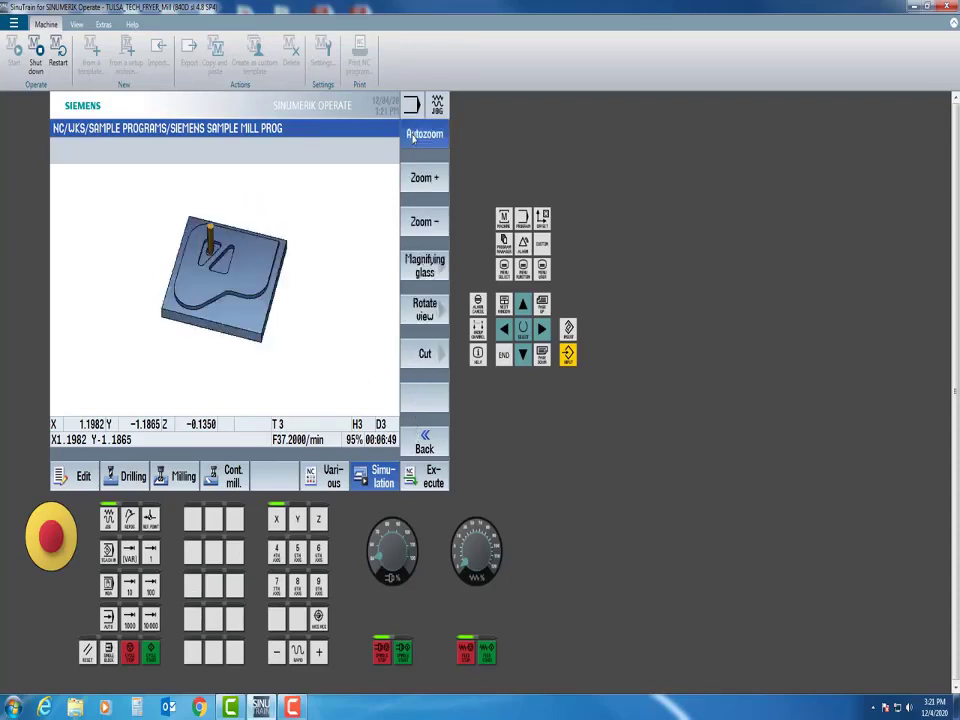
- Restore the simulation override to 100% and return to the main simulation controls
{"action": "left_click", "coordinate": [423, 441]}
{"action": "left_click", "coordinate": [424, 397]}
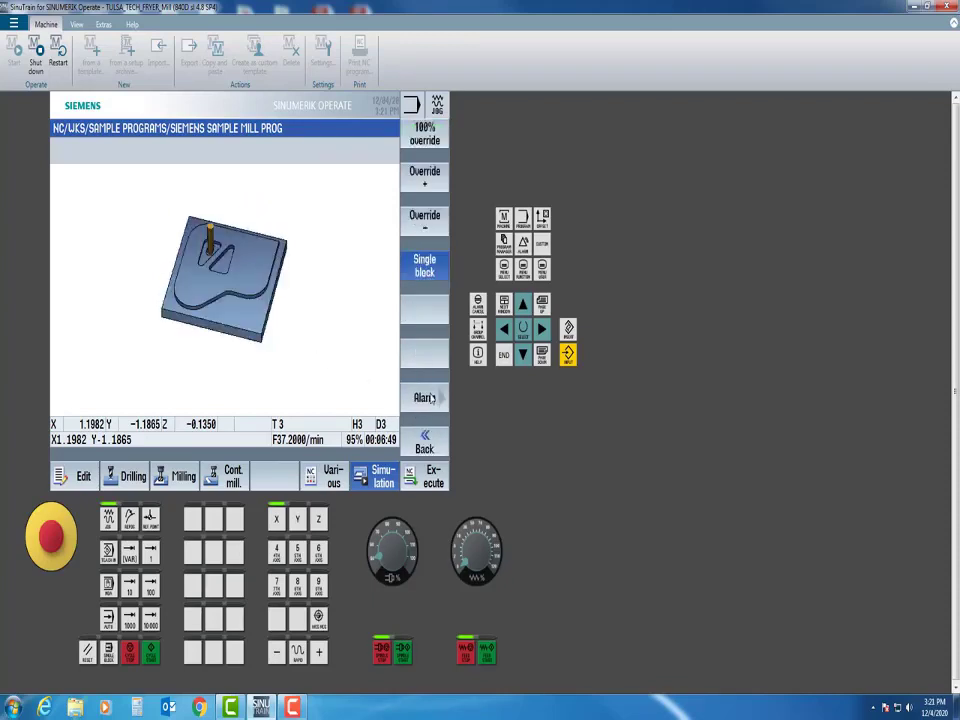
{"action": "left_click", "coordinate": [428, 134]}
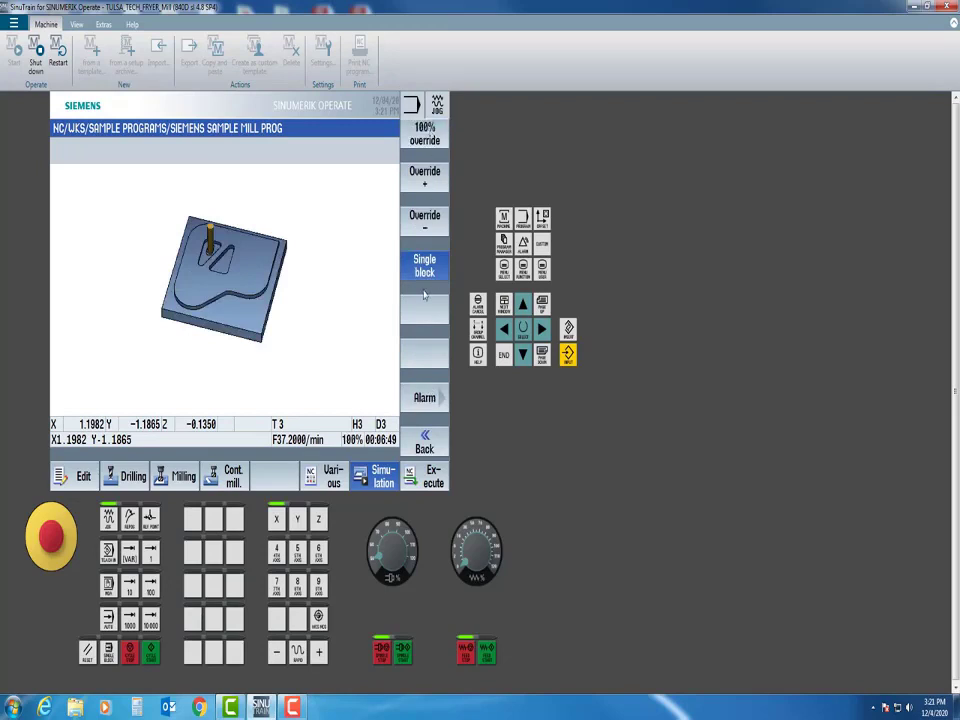
{"action": "left_click", "coordinate": [421, 443]}
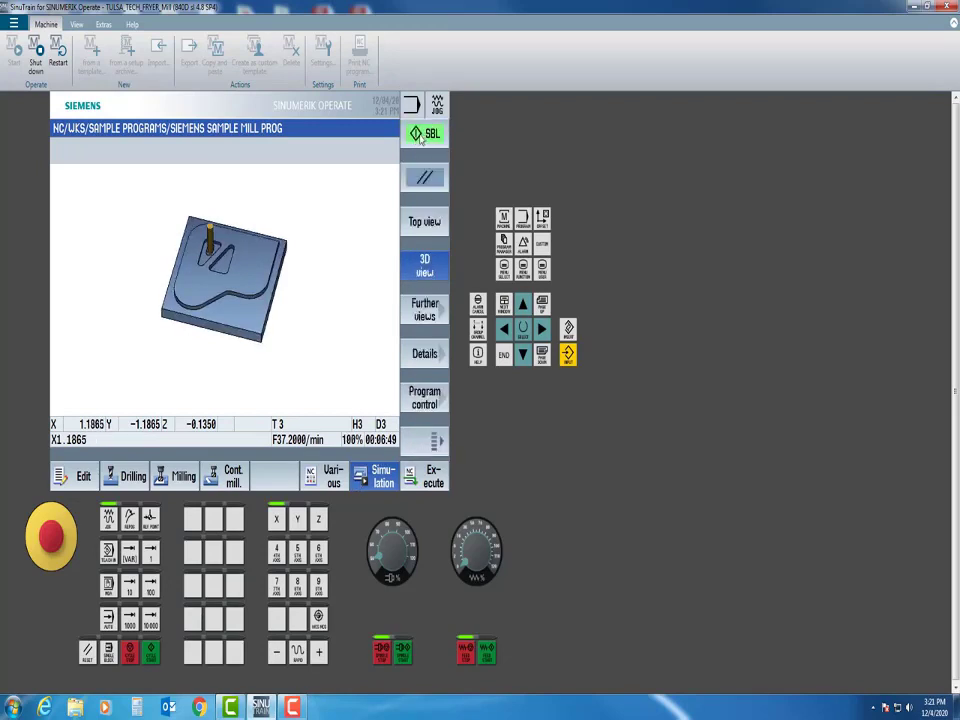
- Turn off single-block mode and resume the simulation so that the rest of the program runs continuously
{"action": "left_click", "coordinate": [424, 397]}
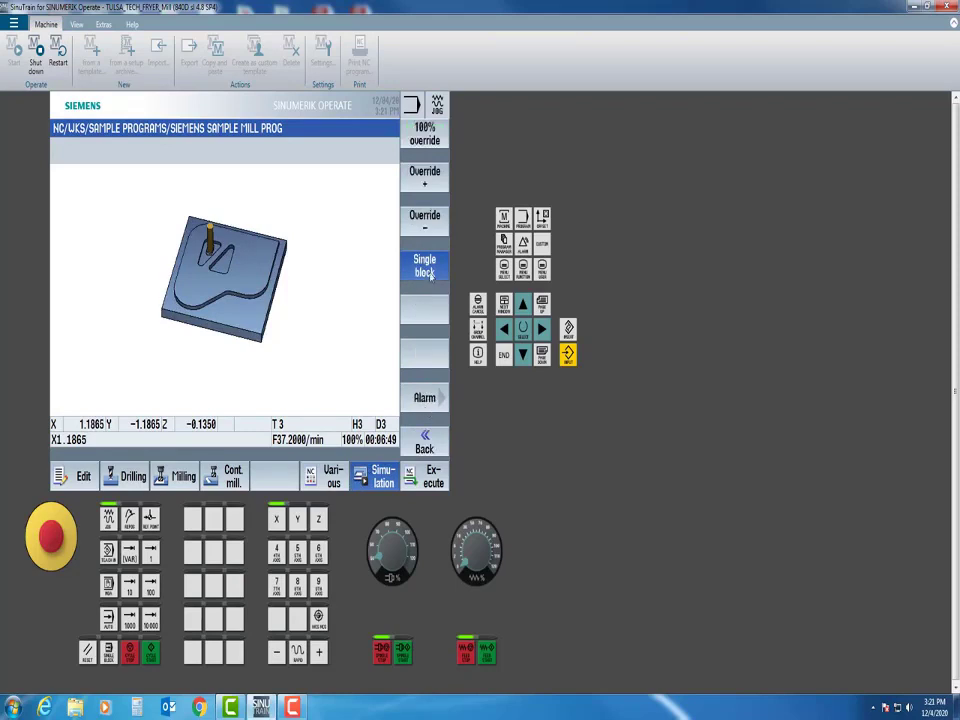
{"action": "left_click", "coordinate": [429, 275]}
{"action": "left_click", "coordinate": [423, 437]}
{"action": "left_click", "coordinate": [417, 133]}
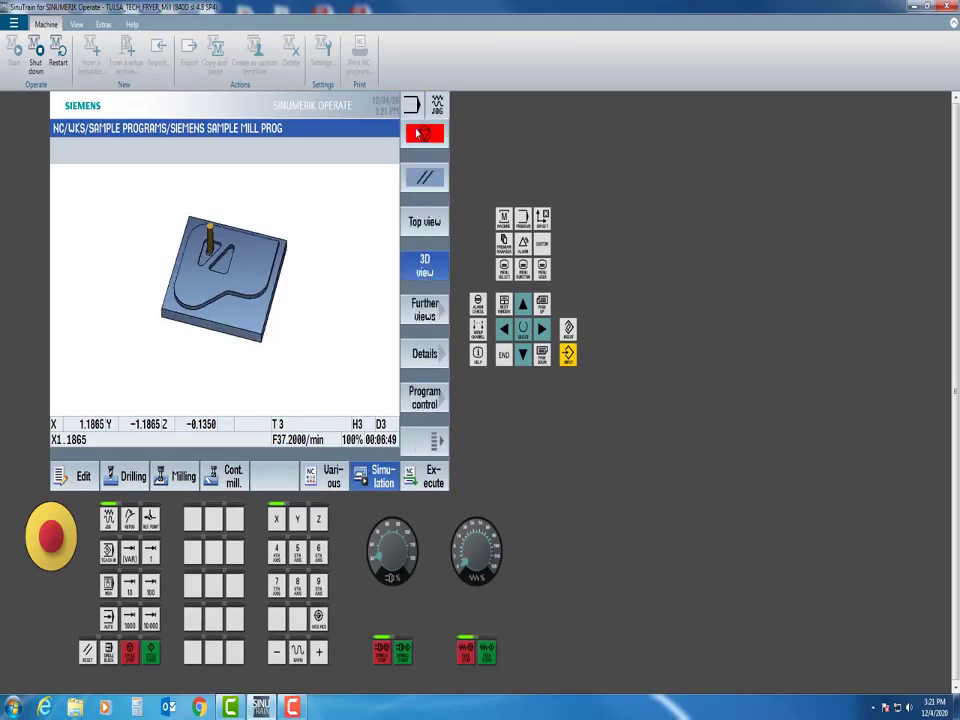
- Rotate and enlarge the 3D view to examine the simulated part's contour, triangular pockets and hole from several angles
{"action": "left_click_drag", "start_coordinate": [229, 255], "coordinate": [233, 284]}
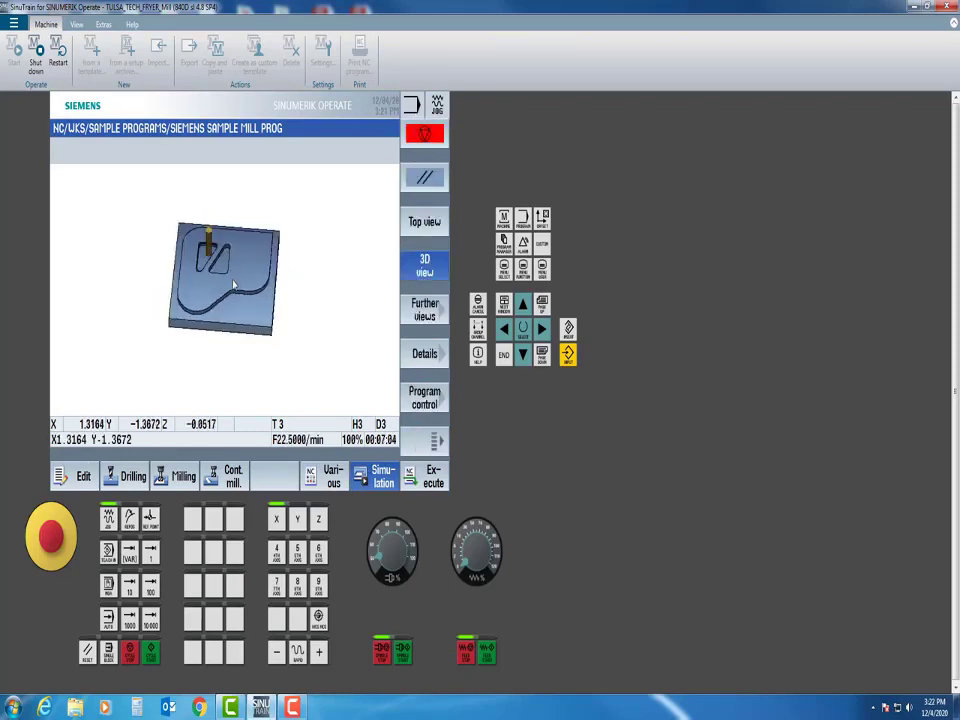
{"action": "scroll", "coordinate": [235, 284], "scroll_direction": "up", "scroll_amount": 1}
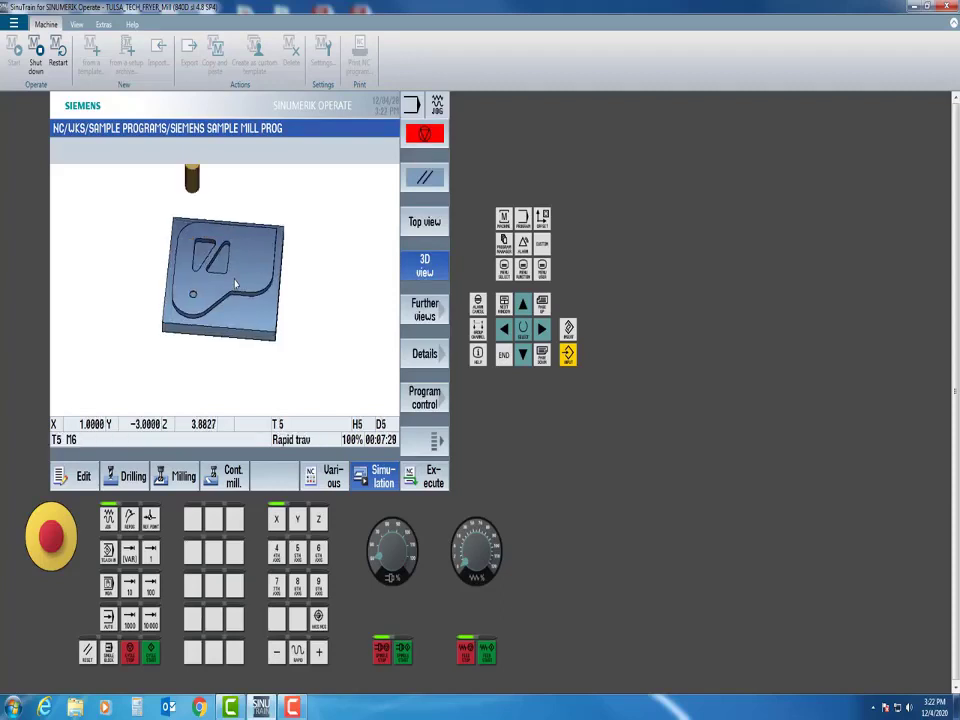
{"action": "scroll", "coordinate": [235, 284], "scroll_direction": "up", "scroll_amount": 5}
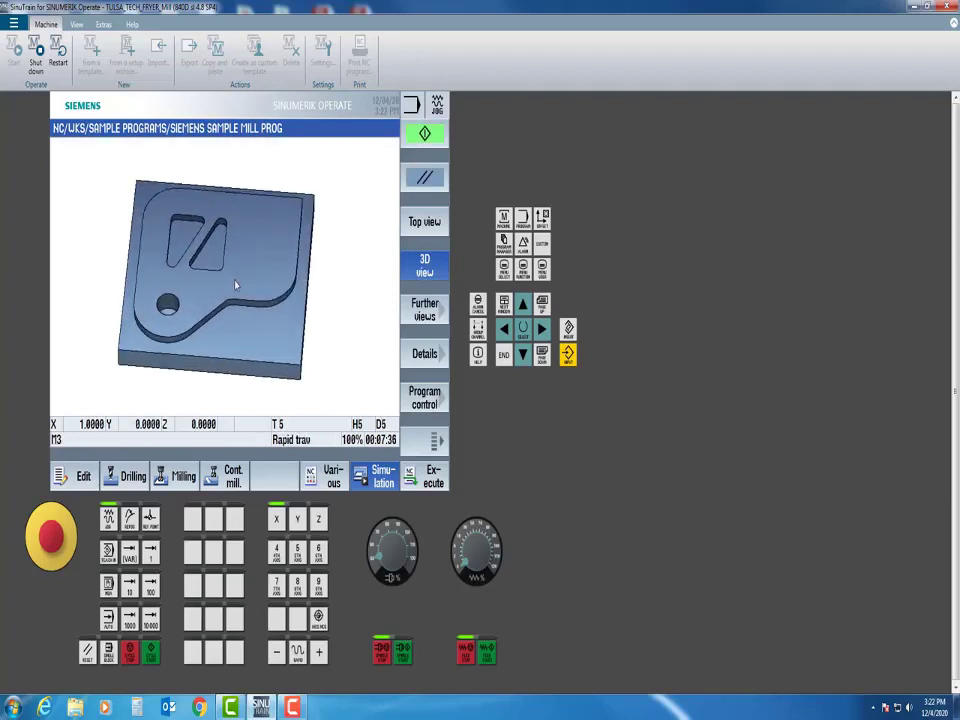
{"action": "scroll", "coordinate": [235, 285], "scroll_direction": "up", "scroll_amount": 1}
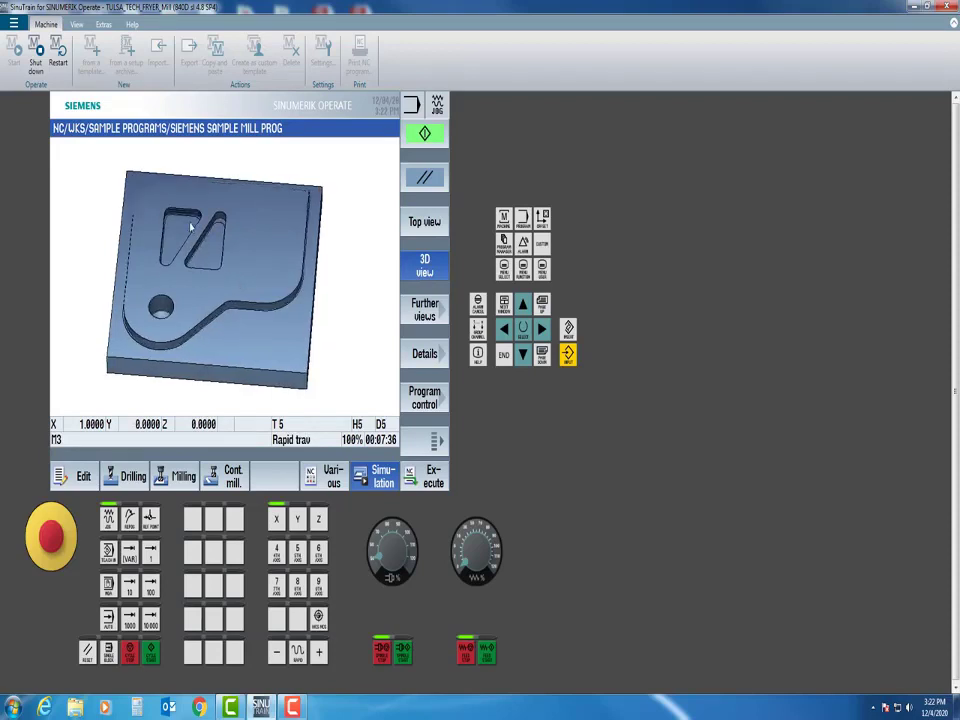
{"action": "left_click_drag", "start_coordinate": [197, 226], "coordinate": [197, 215]}
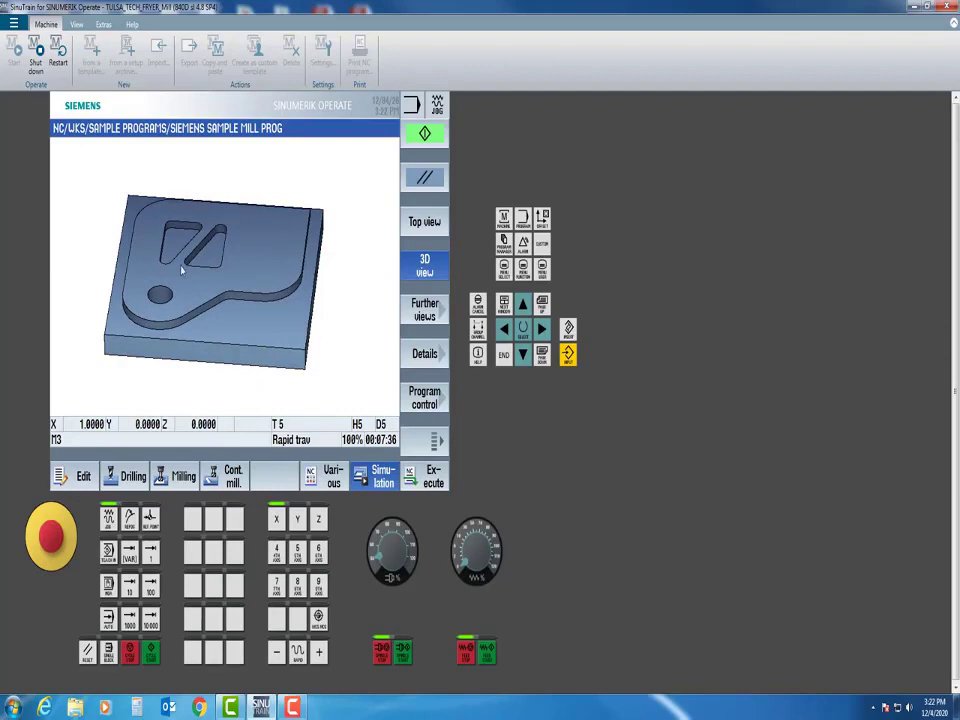
{"action": "left_click_drag", "start_coordinate": [181, 268], "coordinate": [194, 237]}
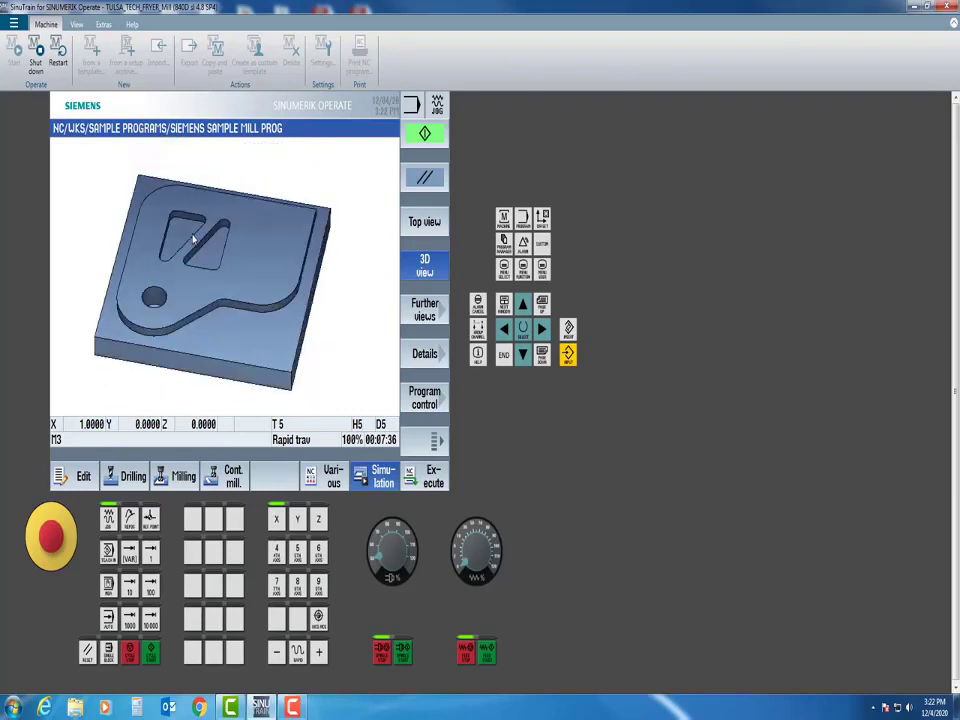